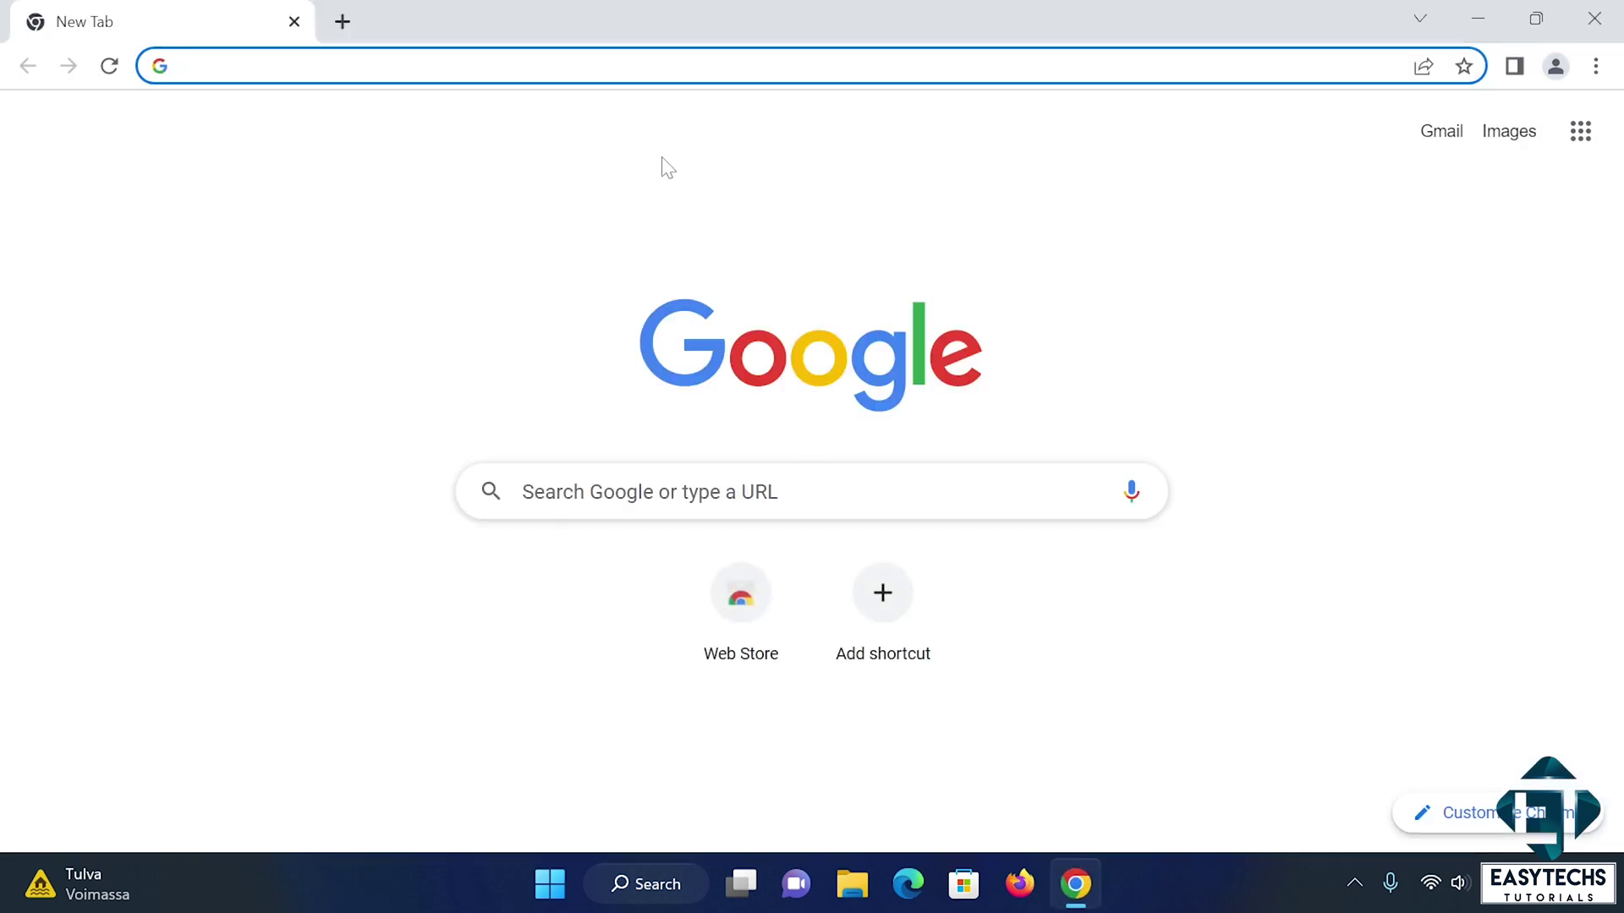
# Step: Load intel.com, go to the Download Center and start a drivers and software search
pyautogui.write('intel.co')
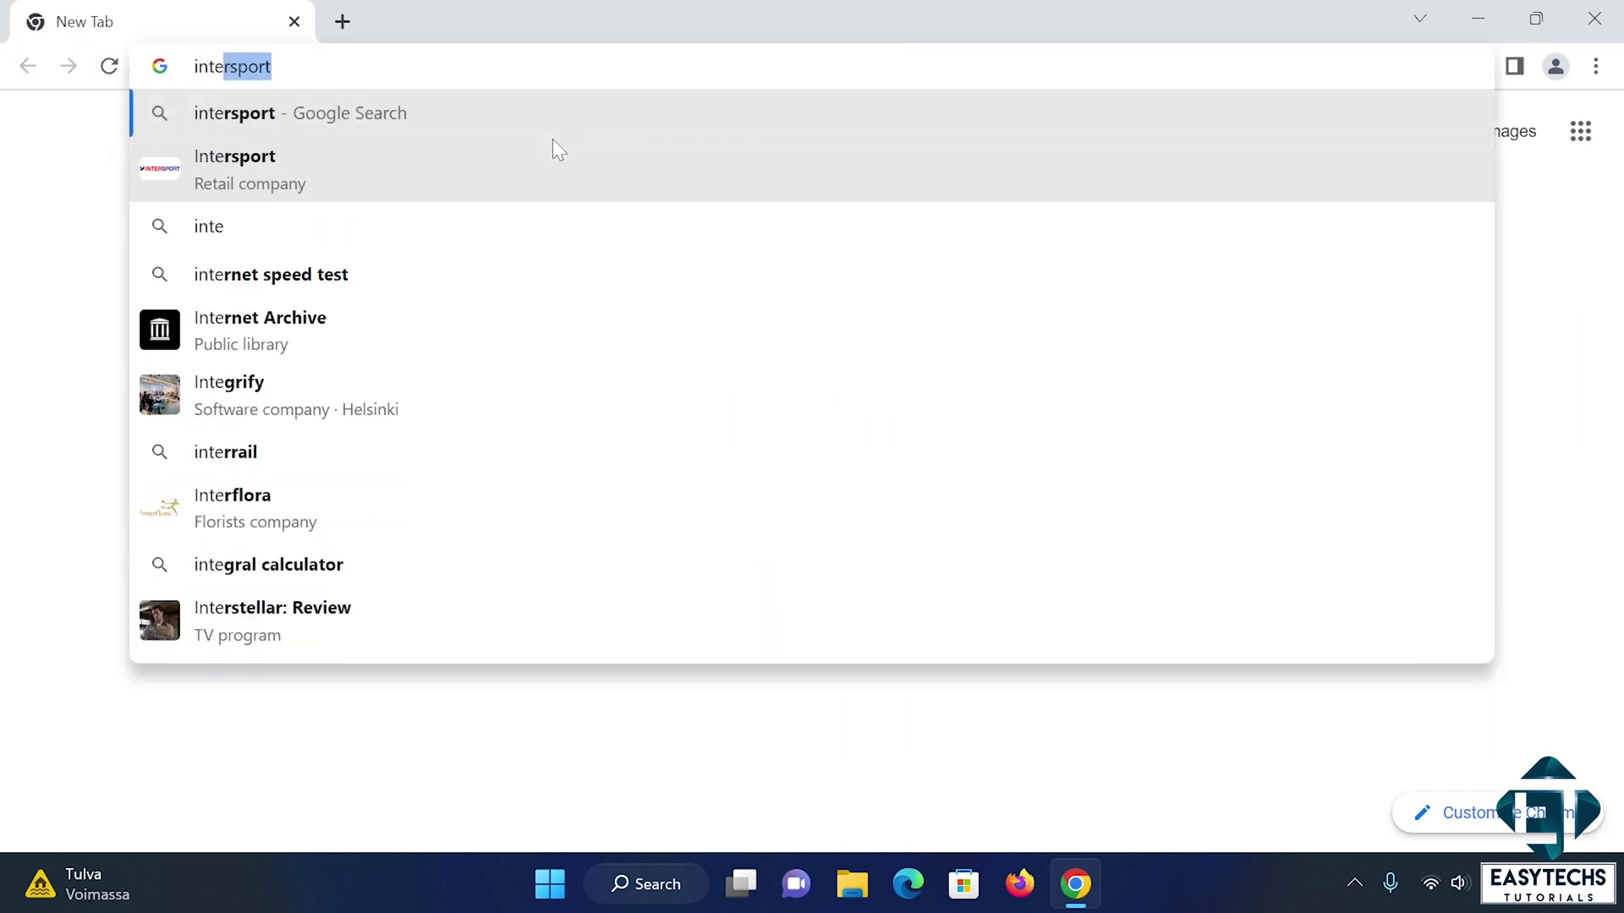
pyautogui.write('m')
pyautogui.press('Return')
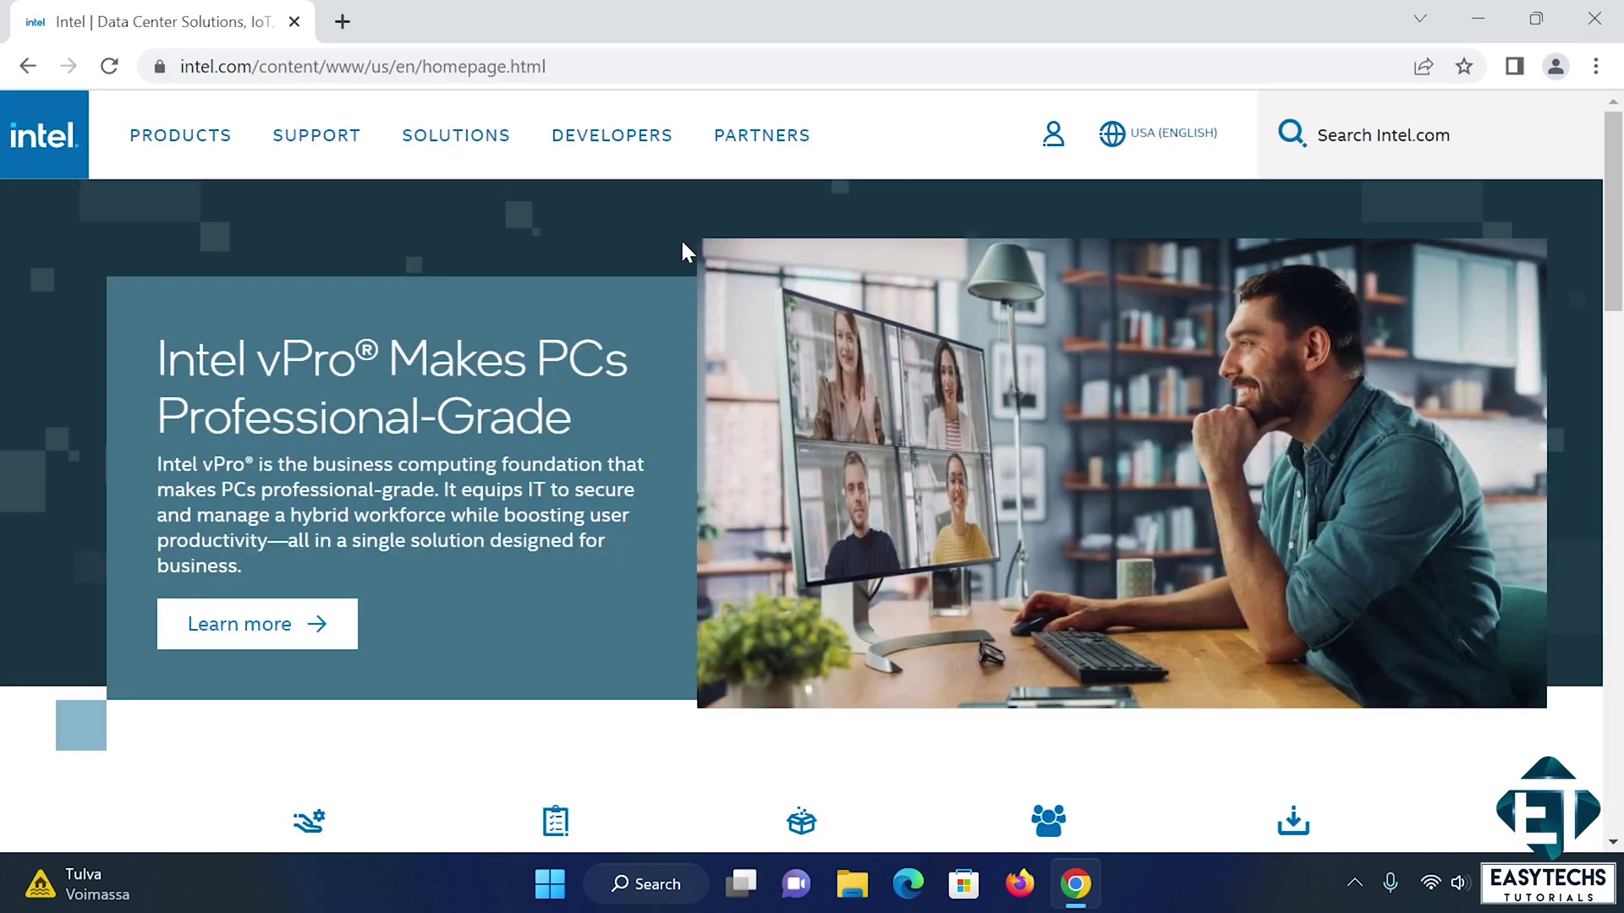
pyautogui.moveTo(1611, 179); pyautogui.dragTo(1619, 290)
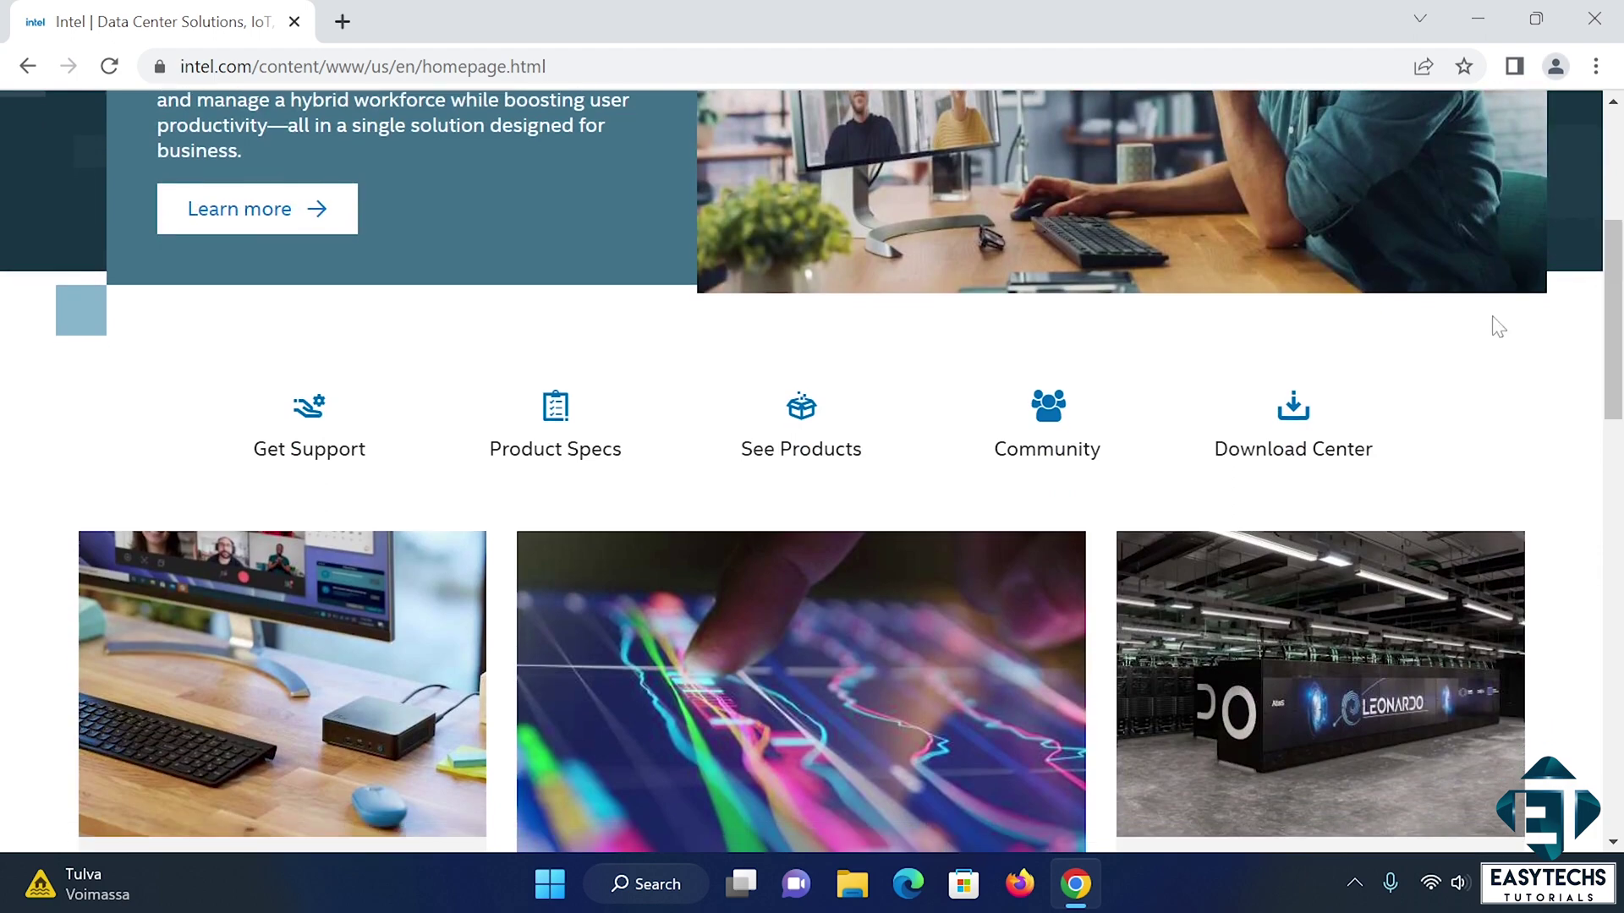
pyautogui.click(1303, 427)
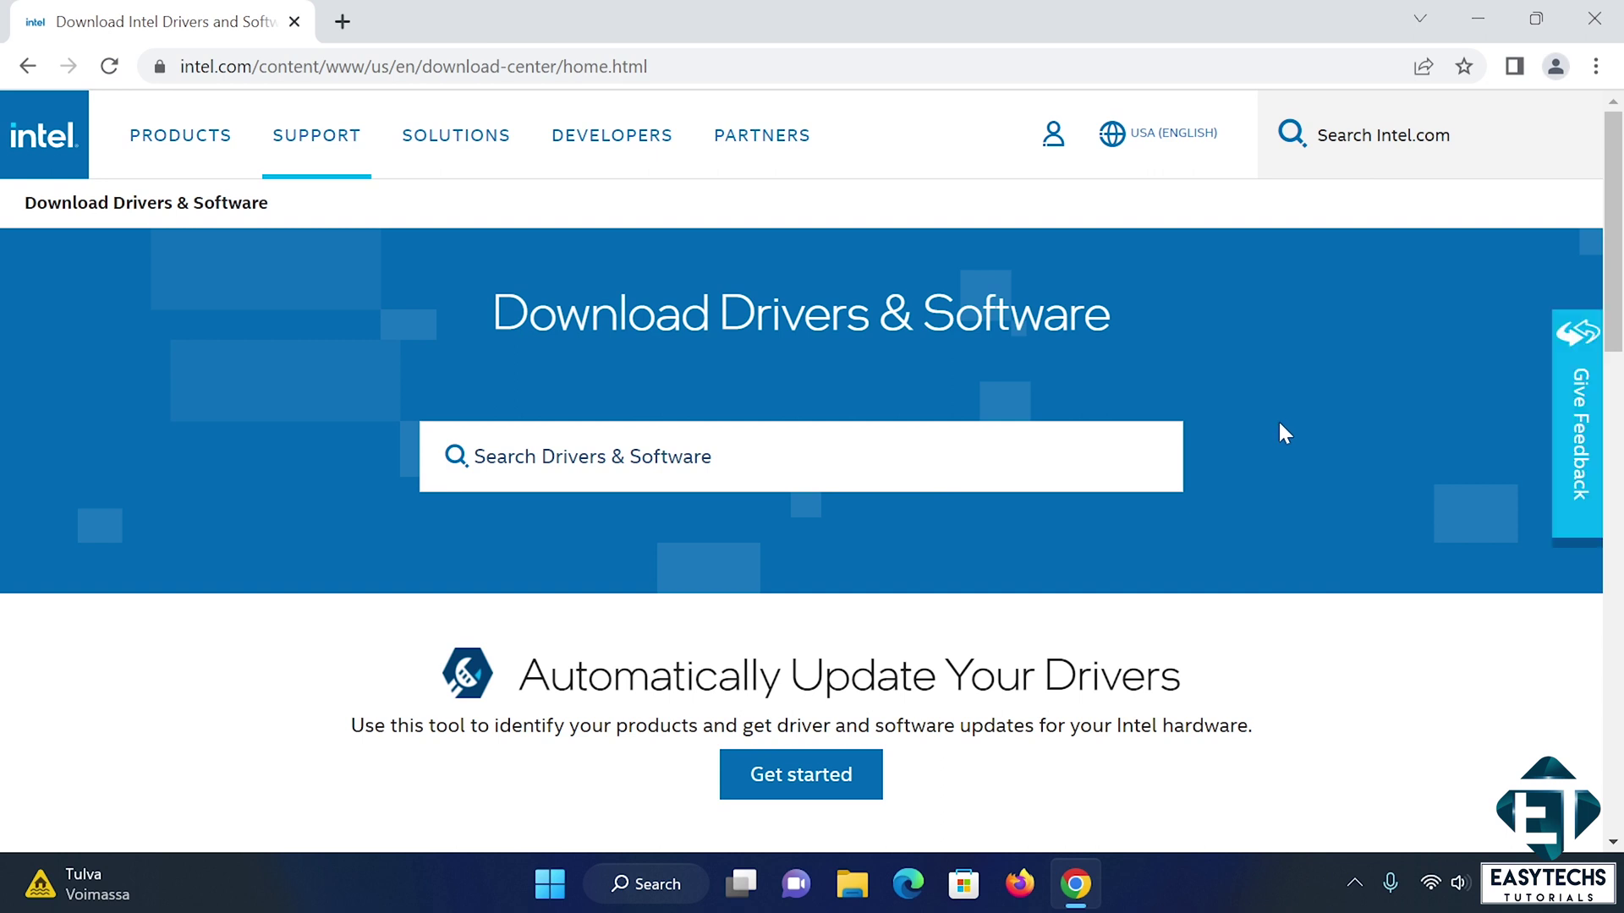
pyautogui.click(1070, 461)
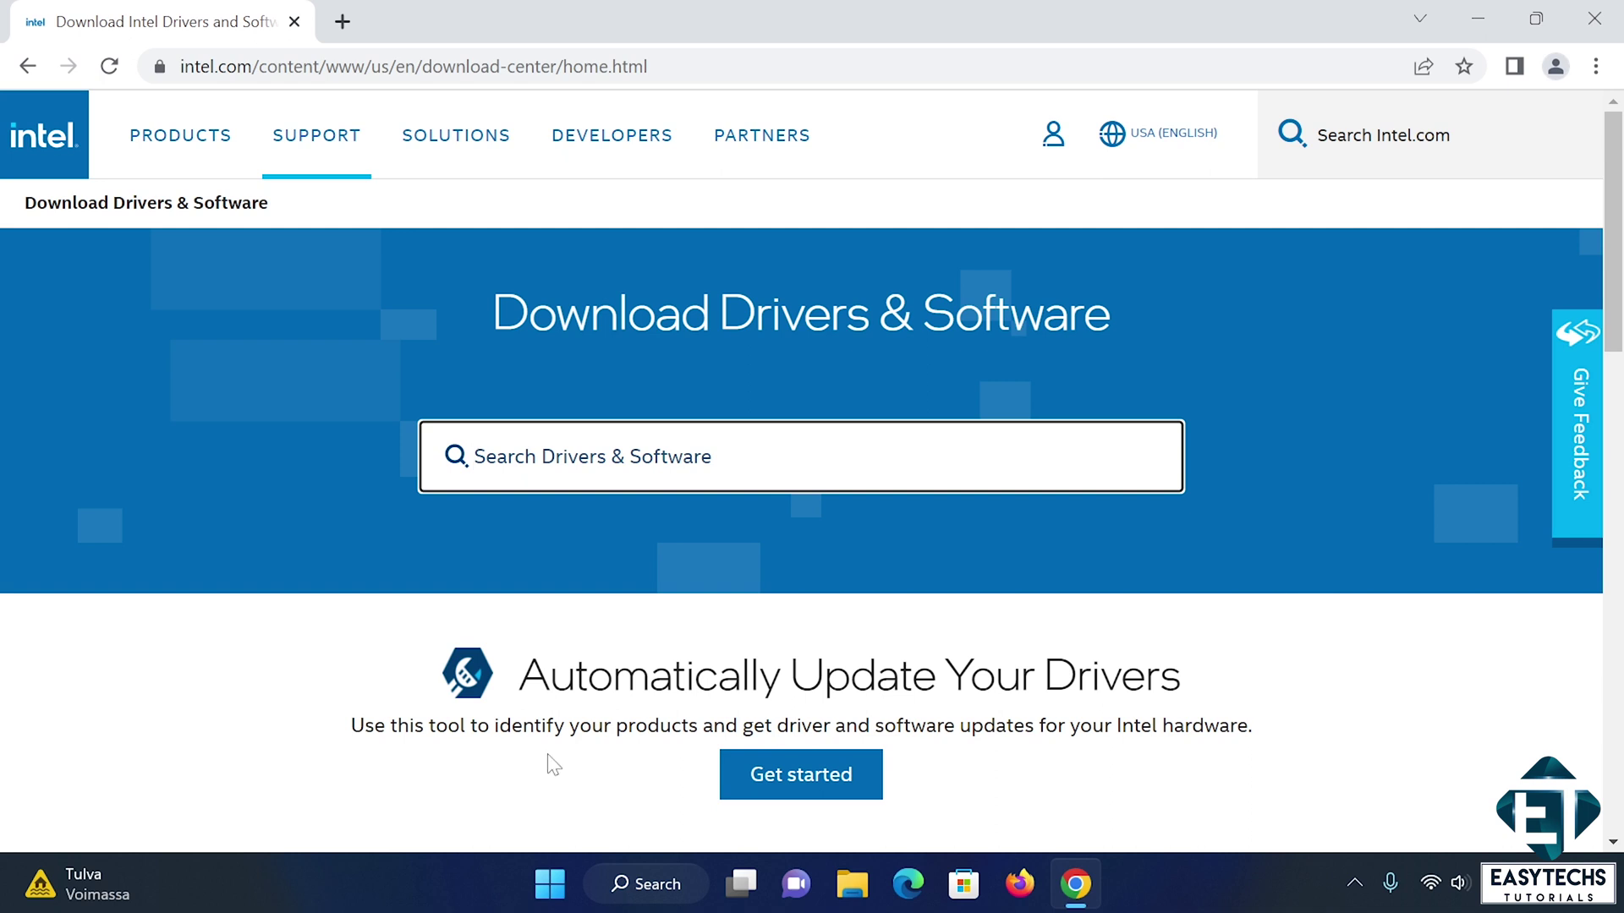
# Step: Launch Device Manager and bring up the context menu for Intel(R) UHD Graphics 620 under Display adapters
pyautogui.rightClick(556, 899)
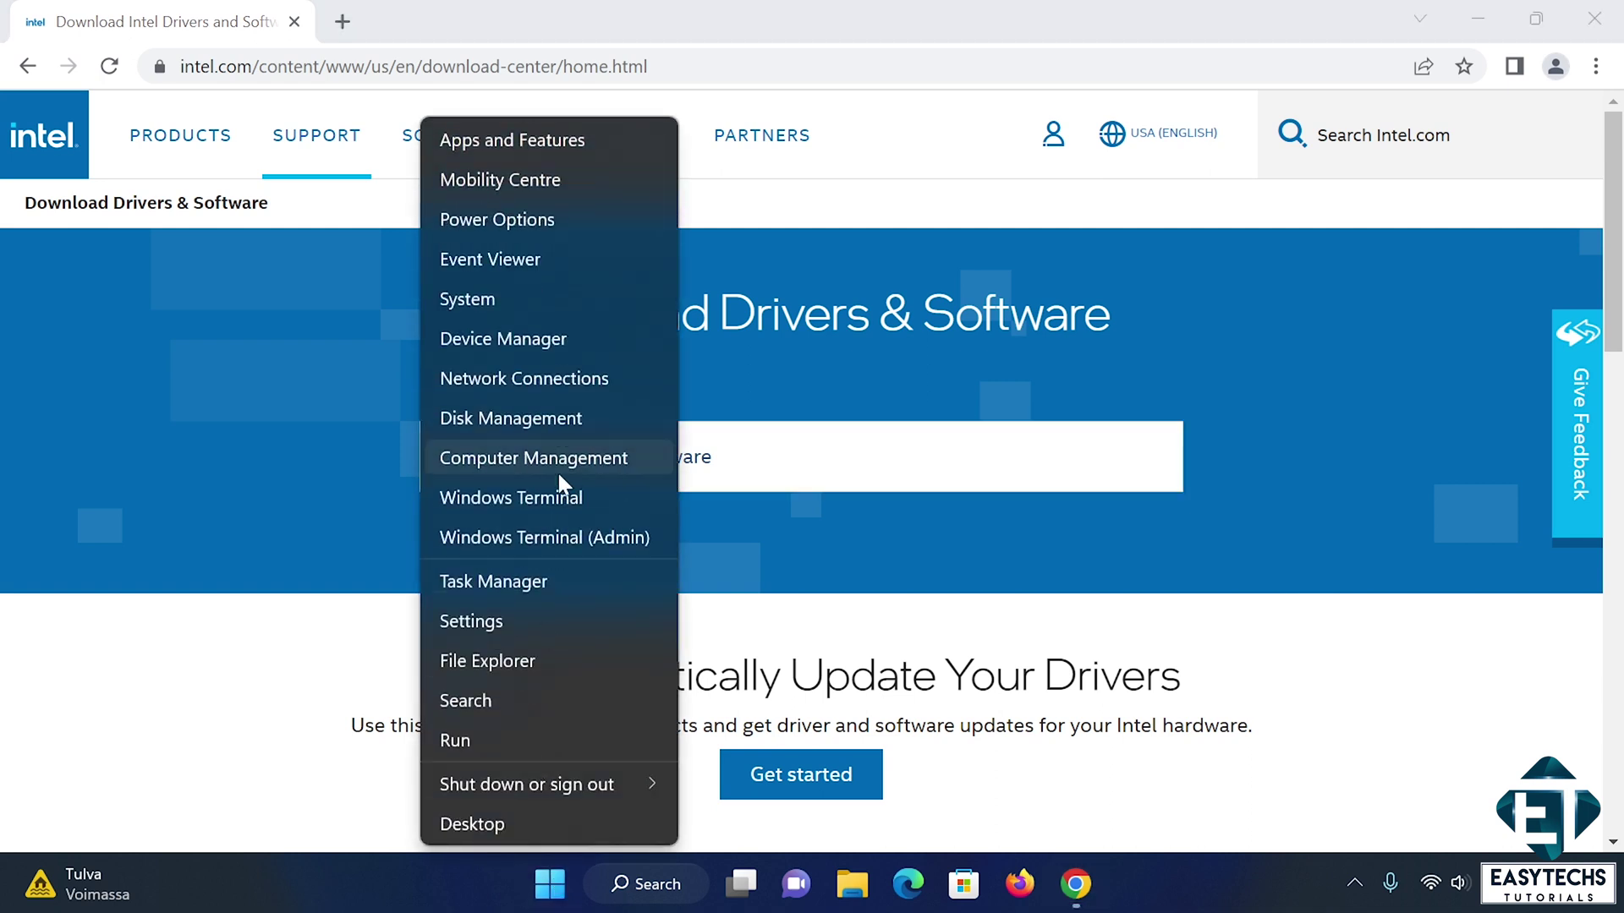
pyautogui.click(547, 340)
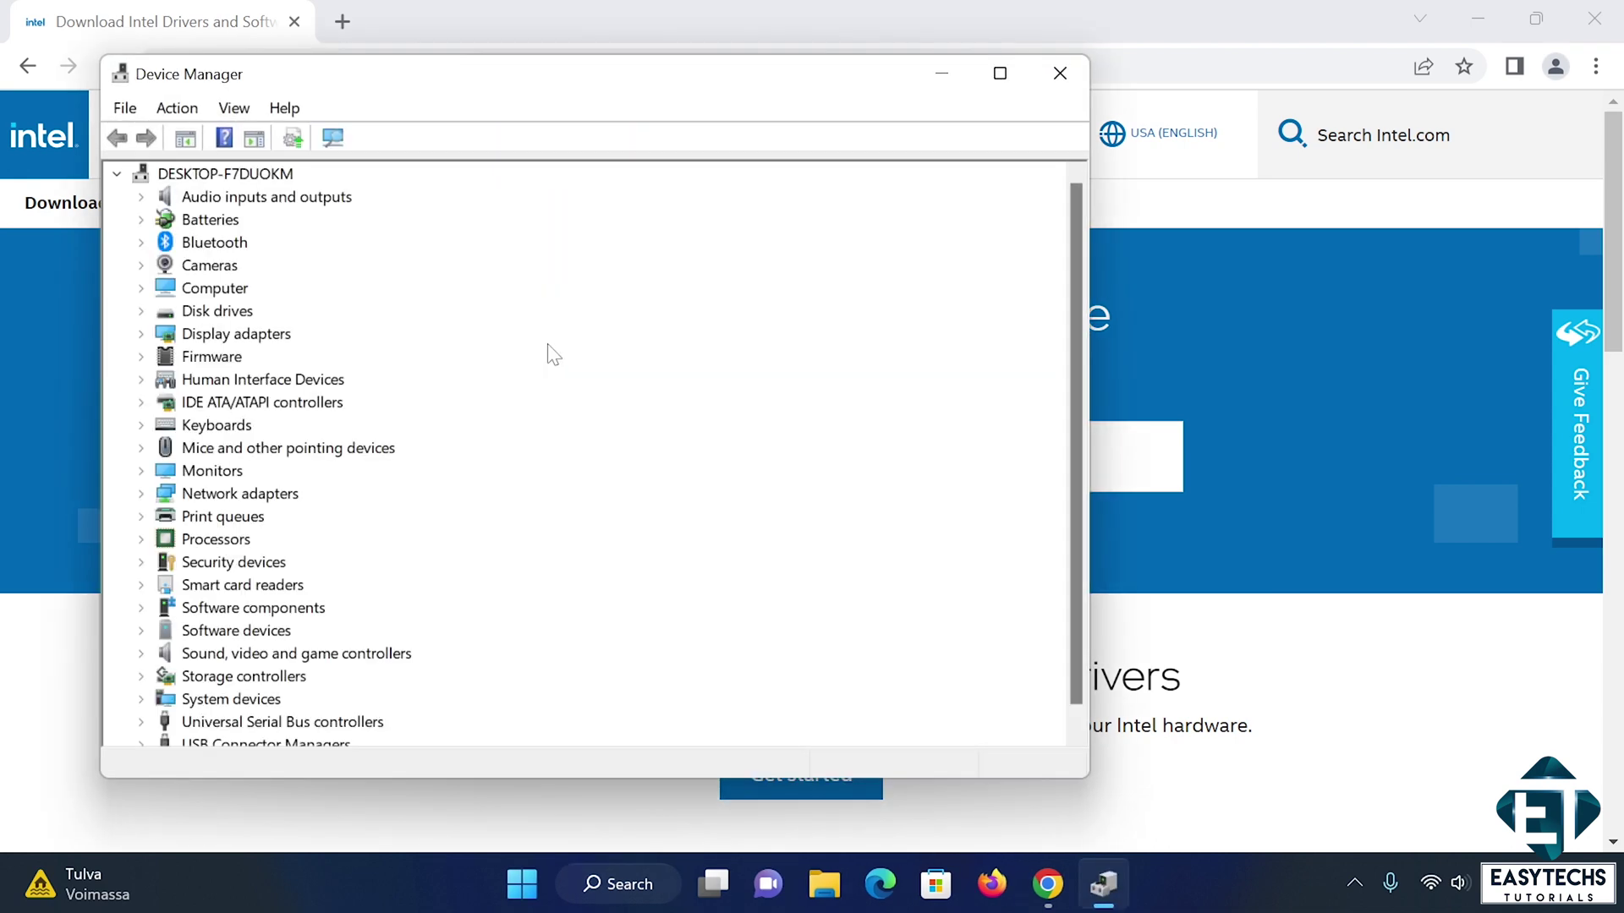
pyautogui.click(141, 335)
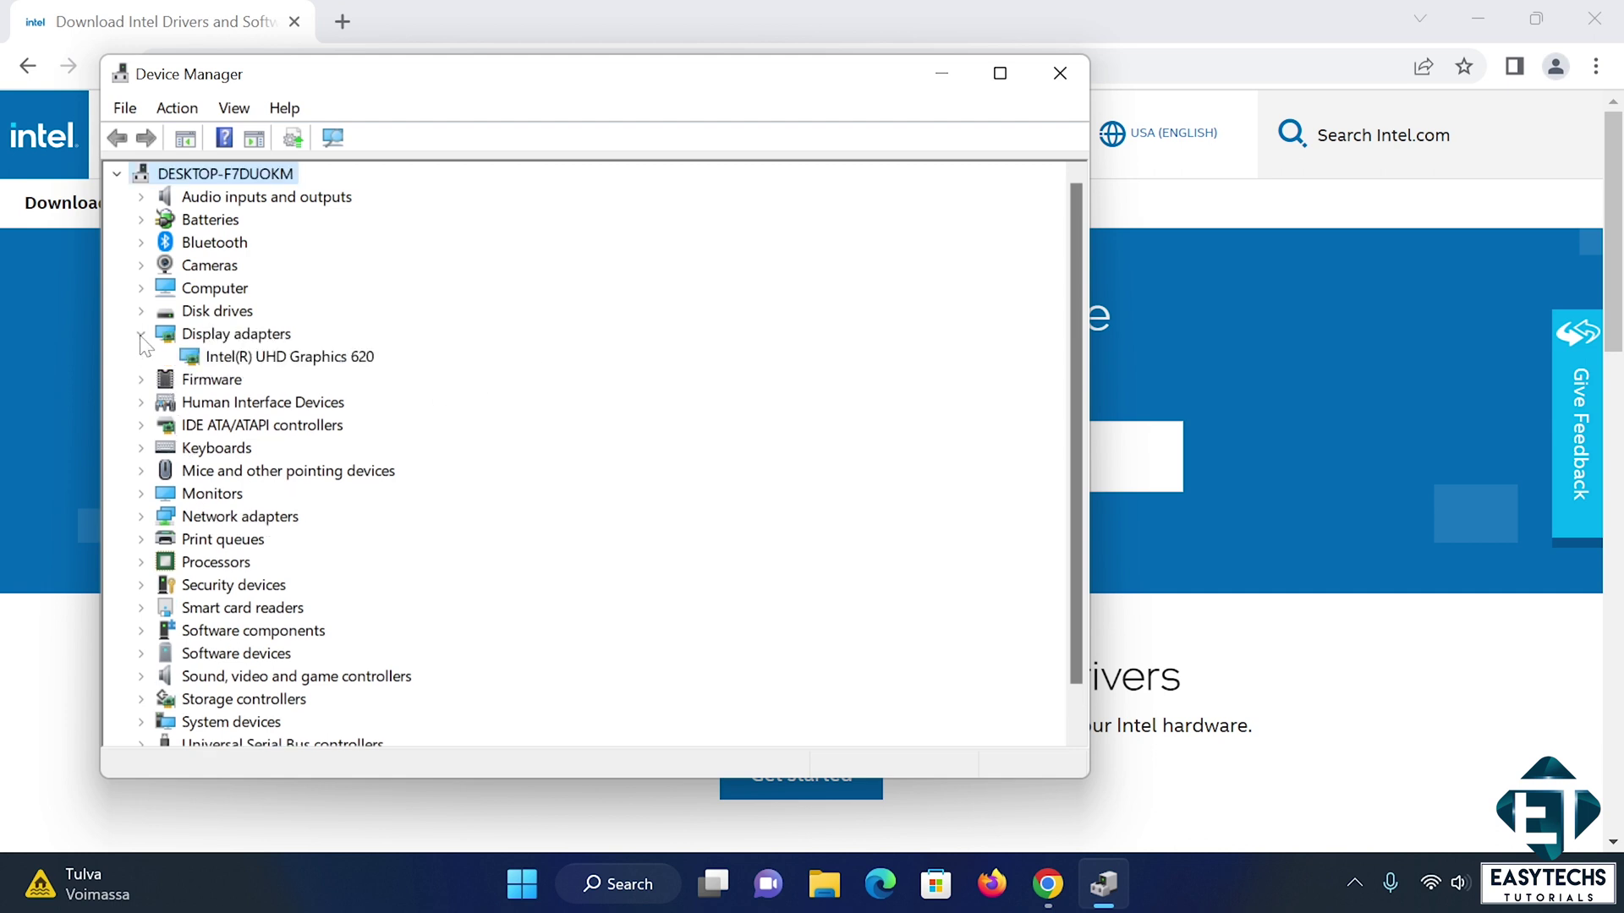
pyautogui.click(267, 359)
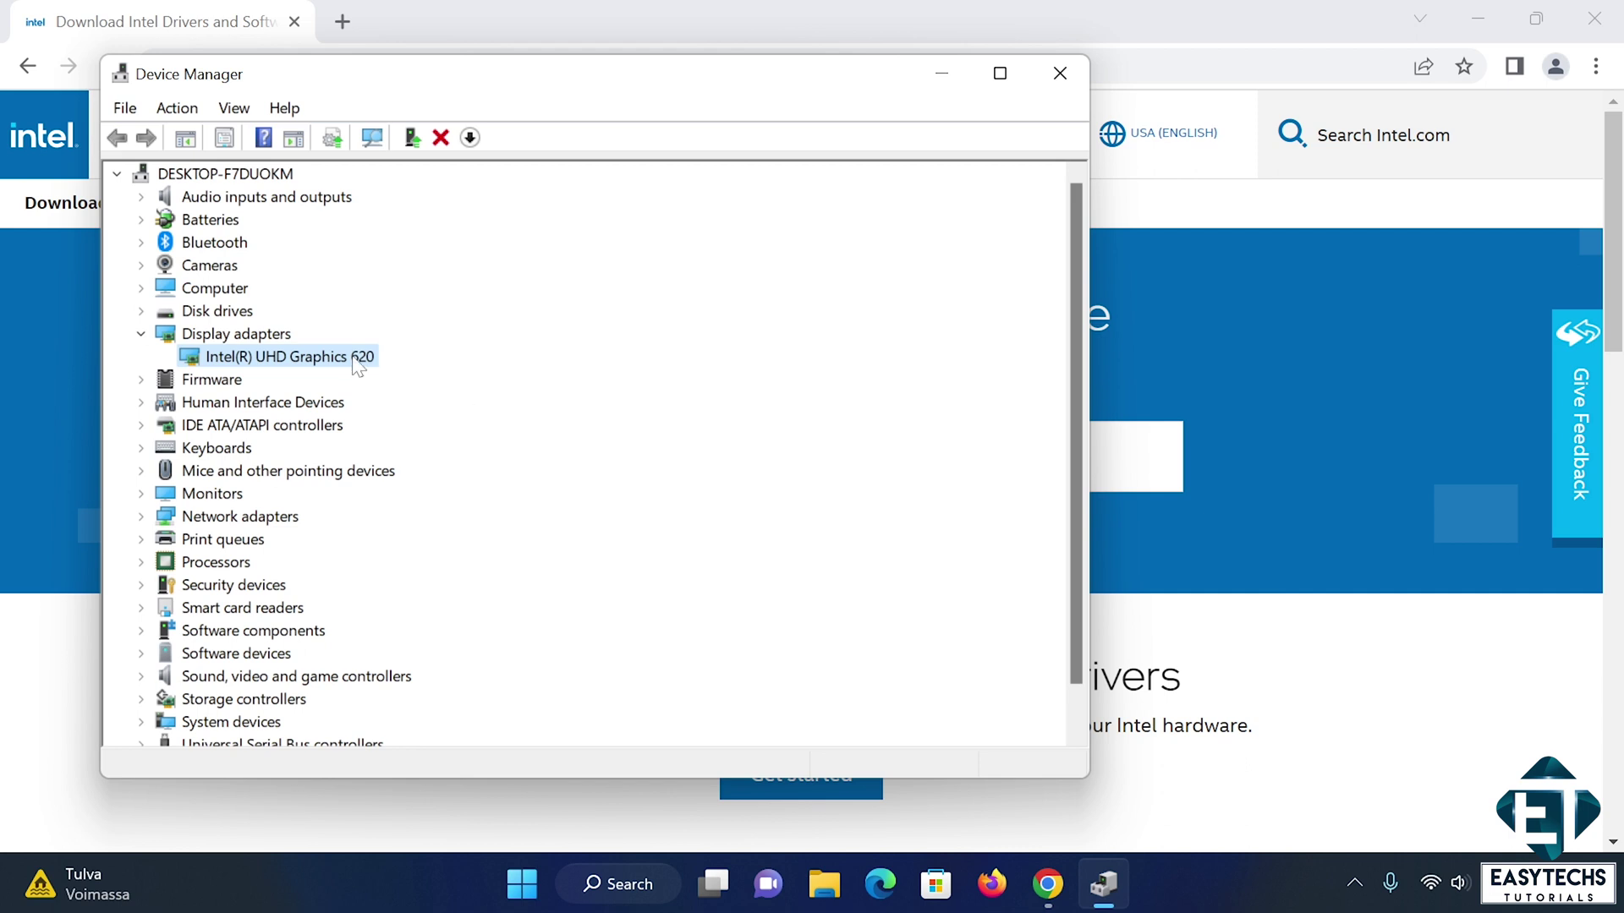
pyautogui.rightClick(323, 360)
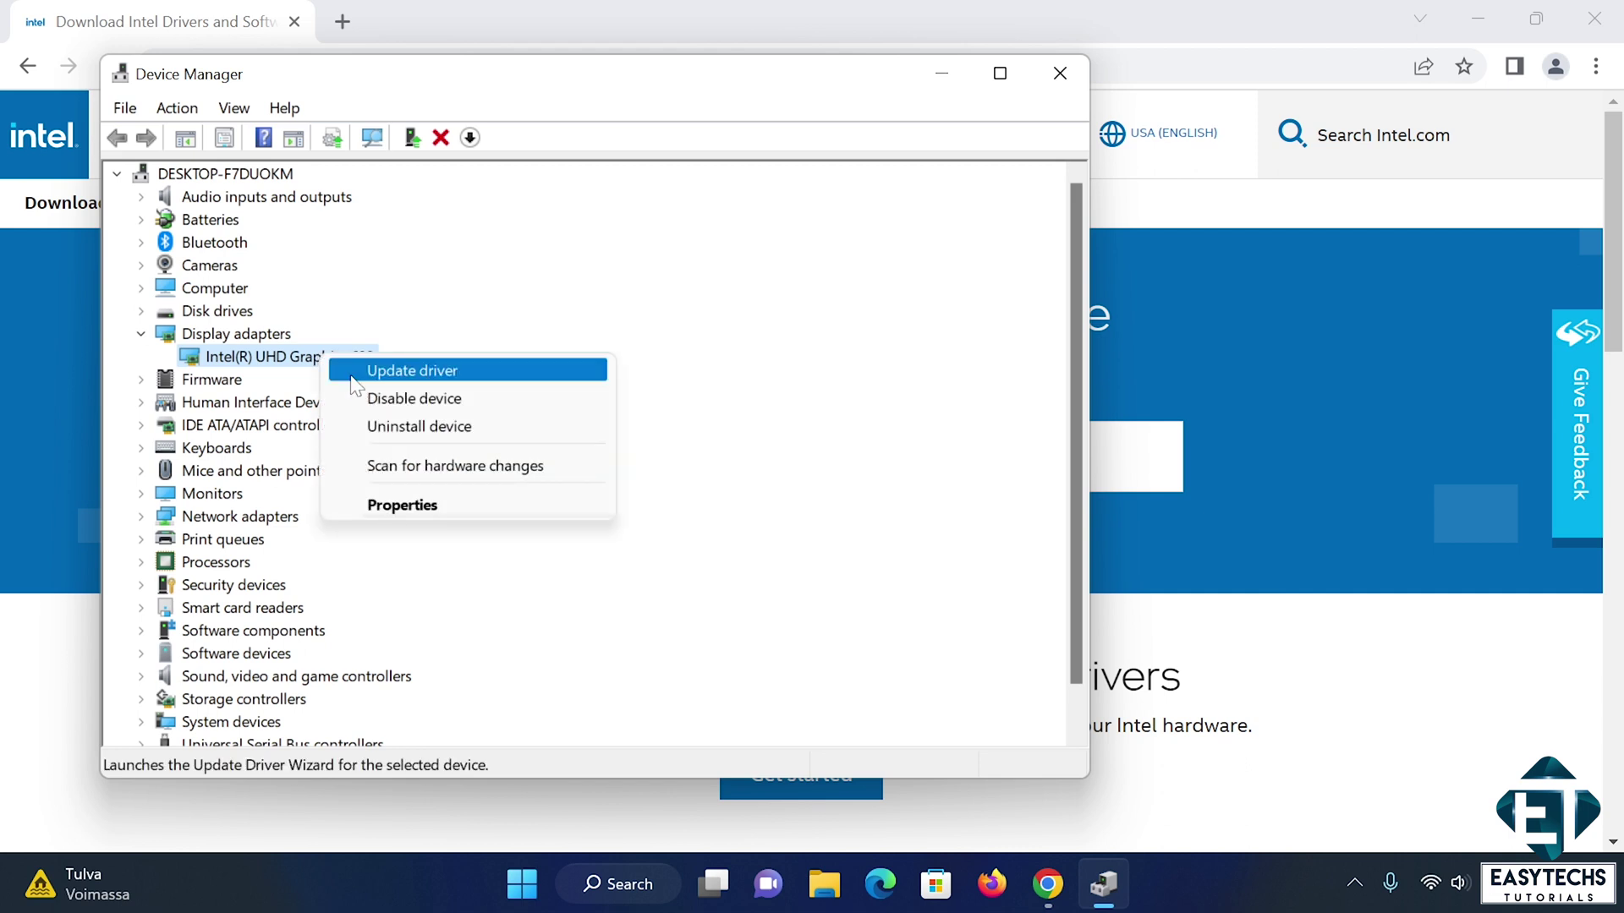
# Step: Run Update driver with an automatic search; Windows reports the best driver is already installed
pyautogui.click(414, 372)
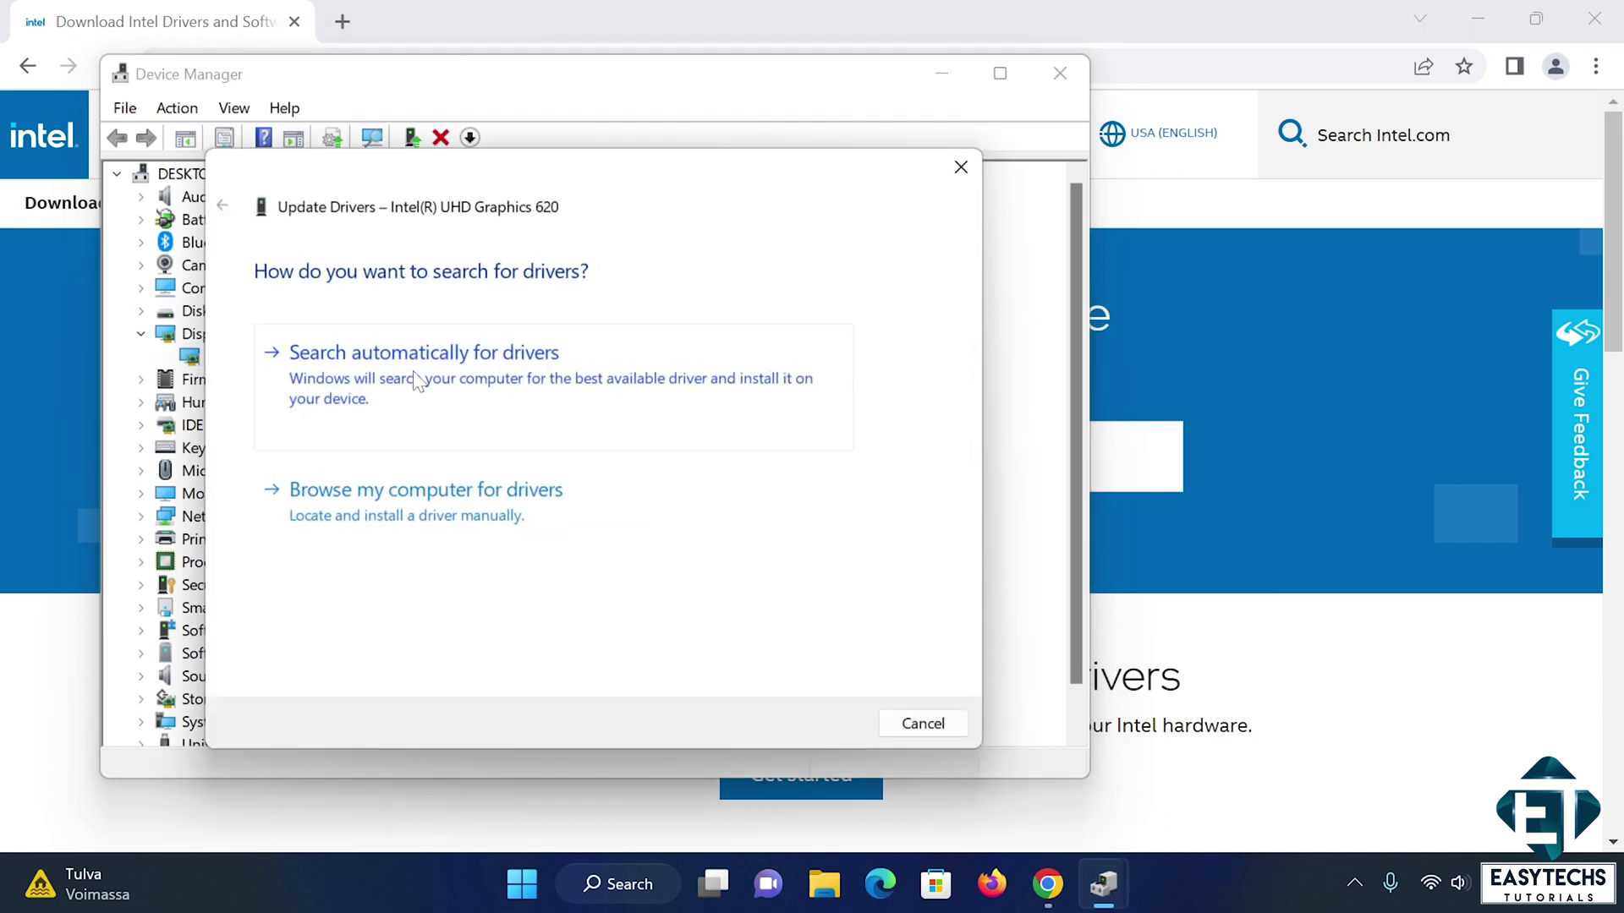
pyautogui.click(463, 404)
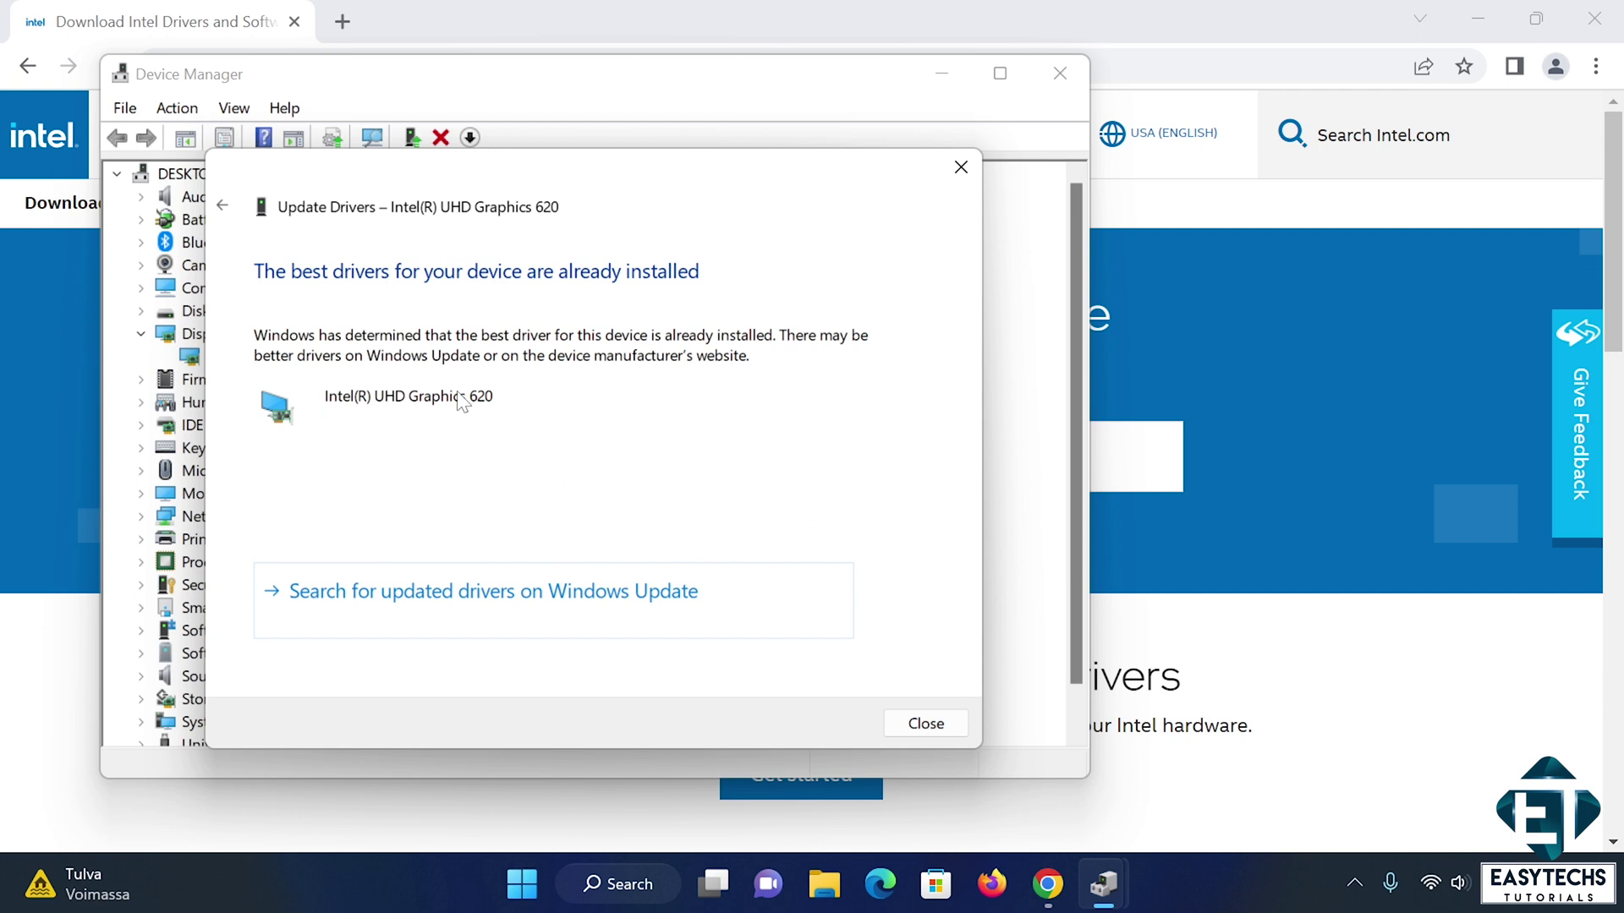
# Step: Search Intel's downloads for 'intel uhd graphics 620' and scroll through the driver results
pyautogui.click(1046, 883)
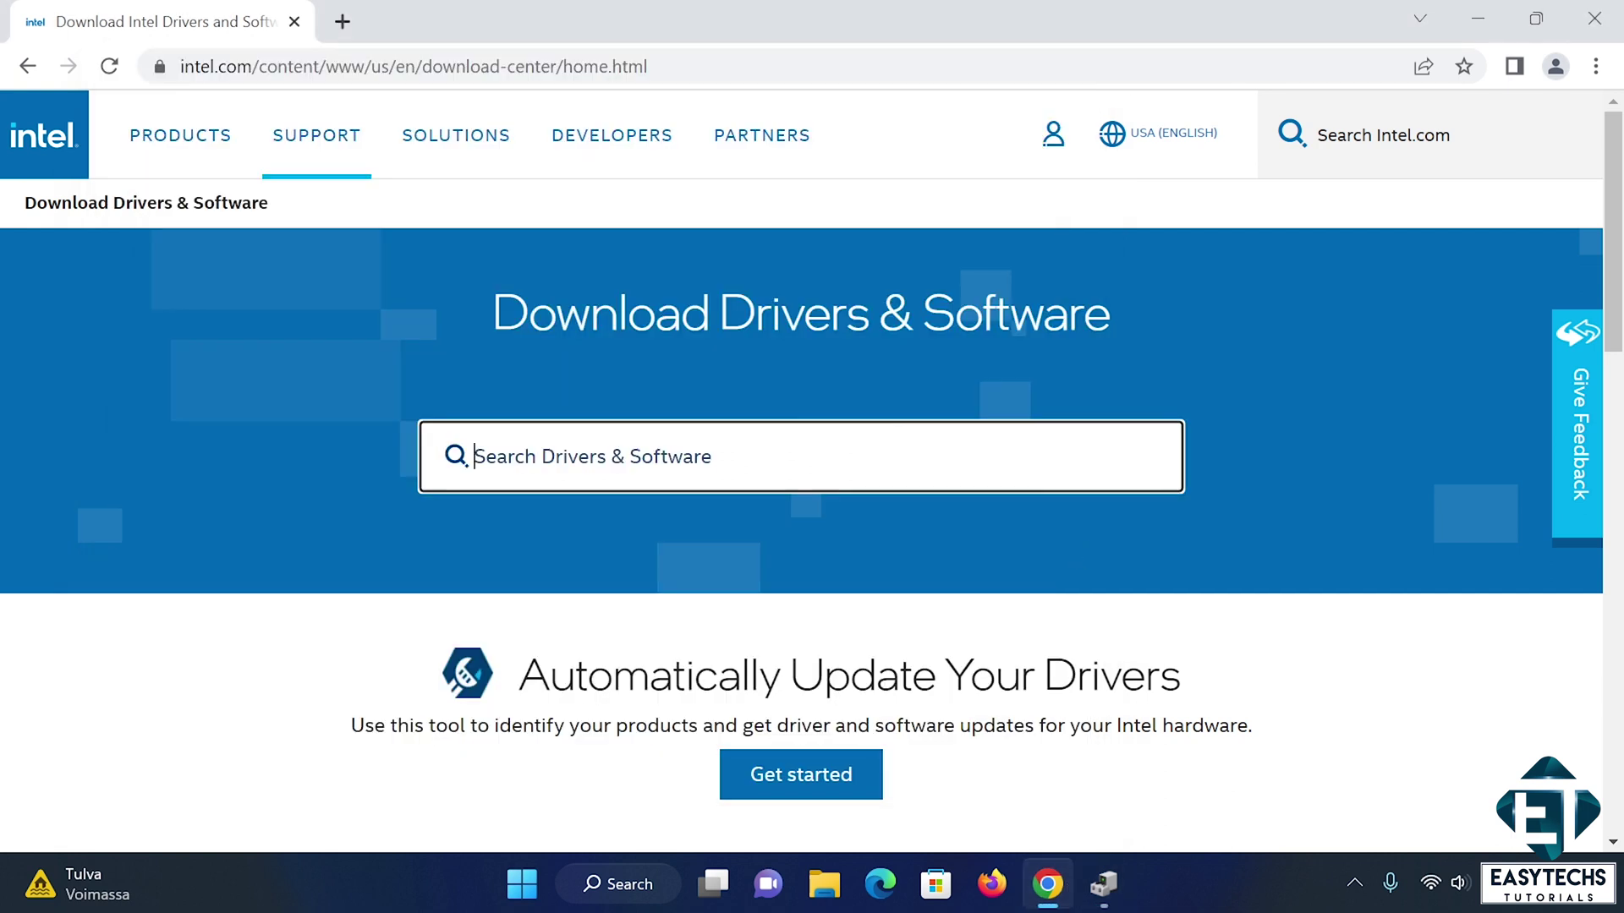
pyautogui.write('intel uhd gr')
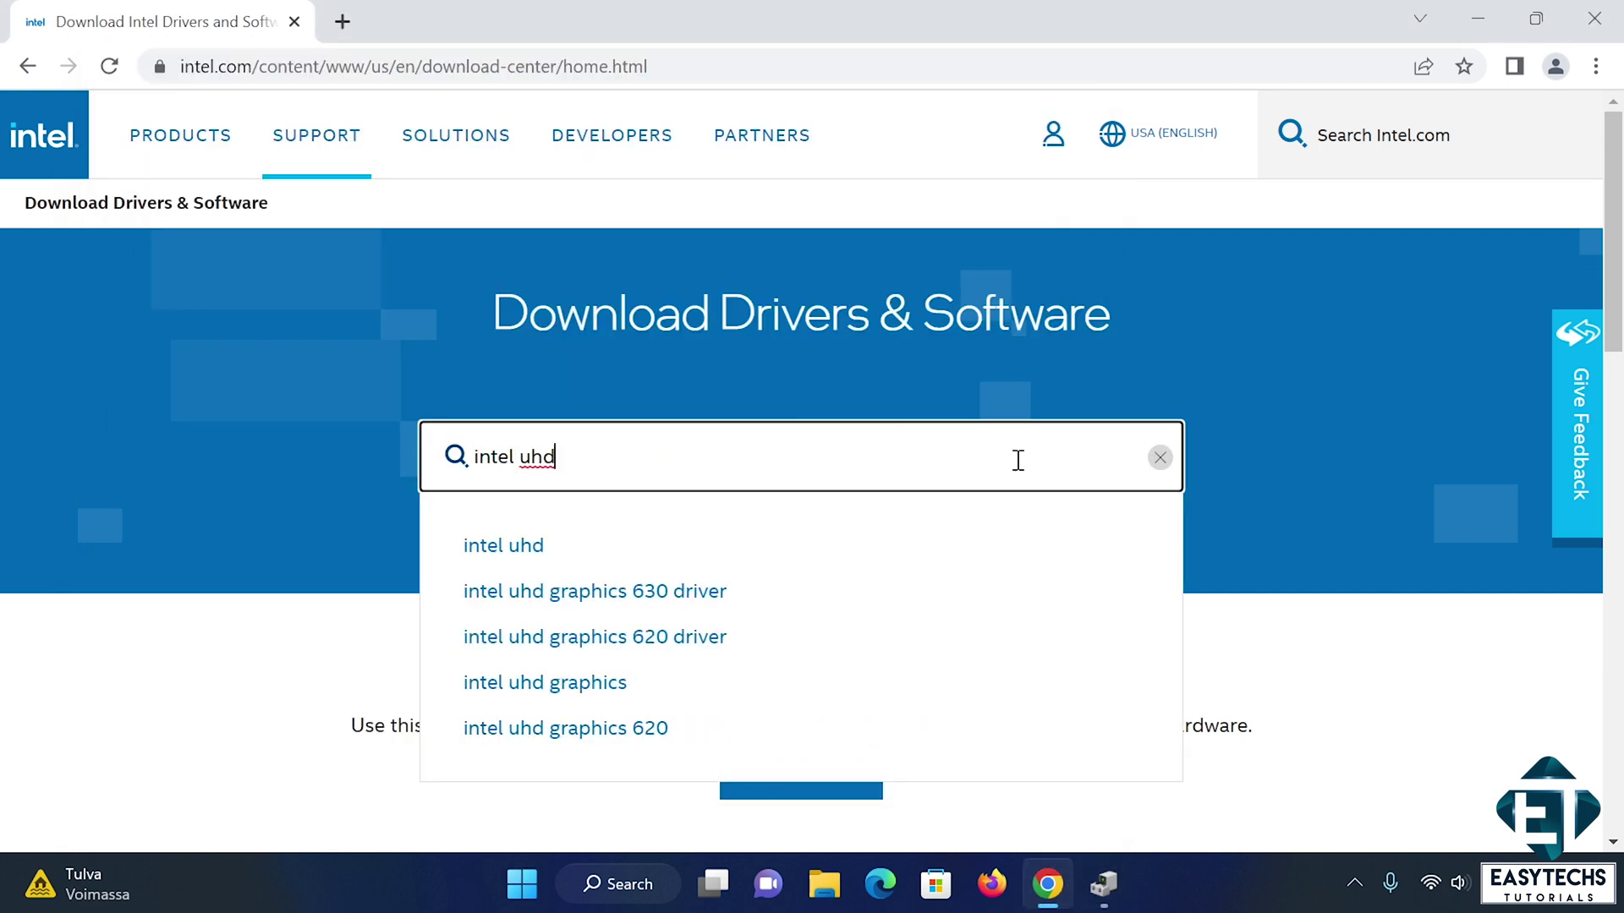
pyautogui.write('aphics 620')
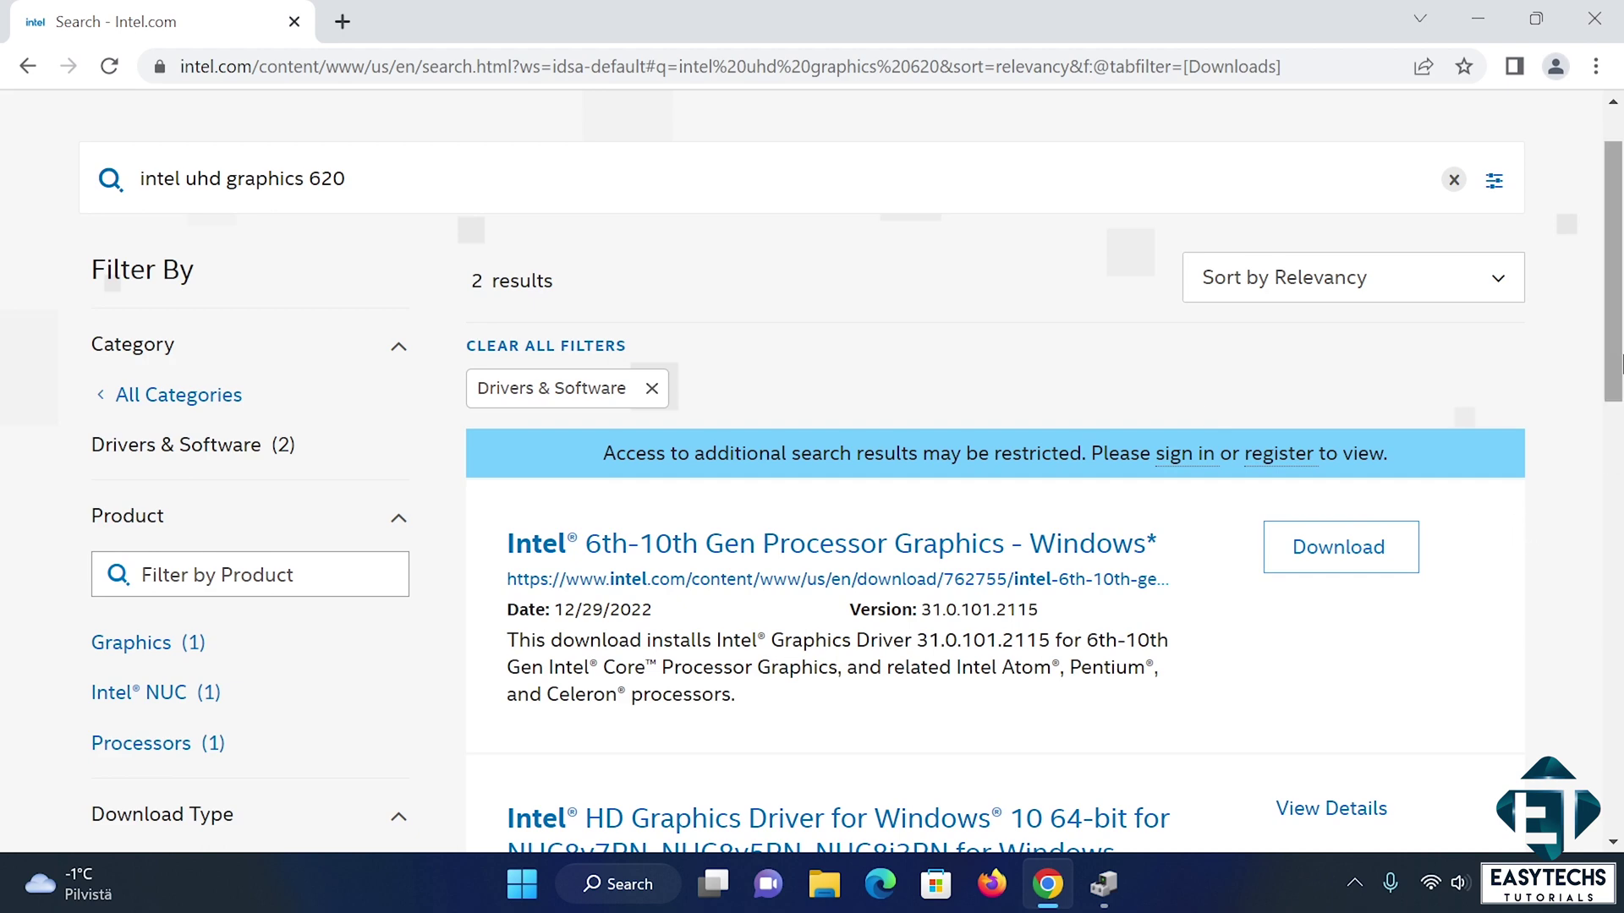
pyautogui.scroll(-4, 923, 402)
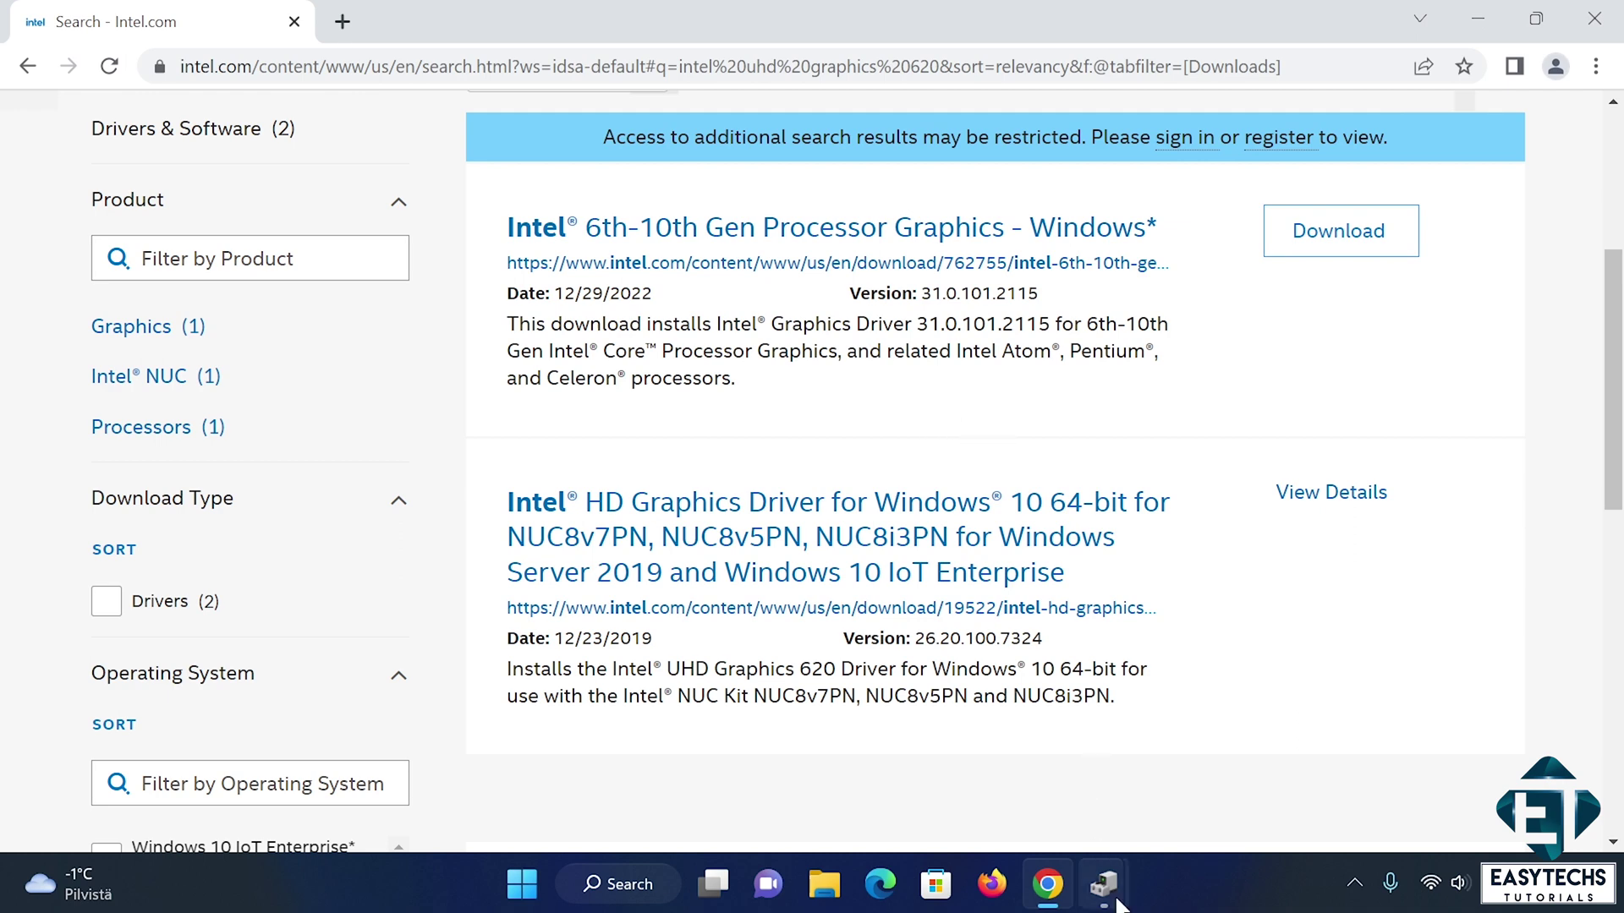
# Step: Close the finished Update Drivers wizard and return to Device Manager
pyautogui.moveTo(1117, 907)
pyautogui.click(1312, 667)
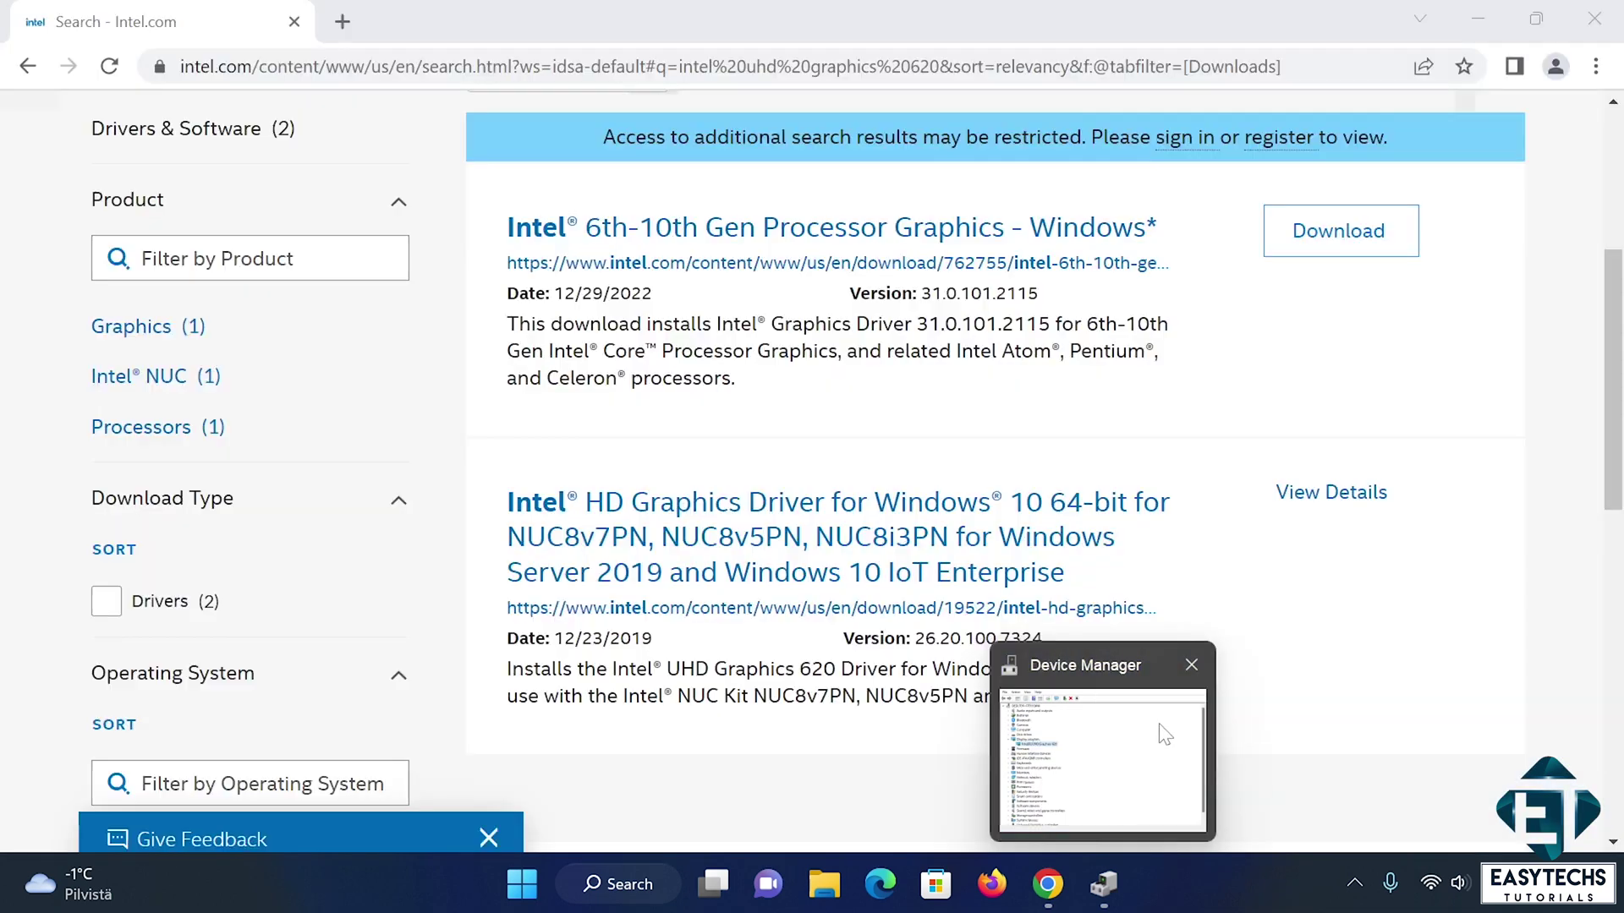
pyautogui.click(1160, 734)
# Step: Confirm in the adapter's Driver properties that version 31.0.101.1999 is installed, then return to Chrome
pyautogui.rightClick(325, 358)
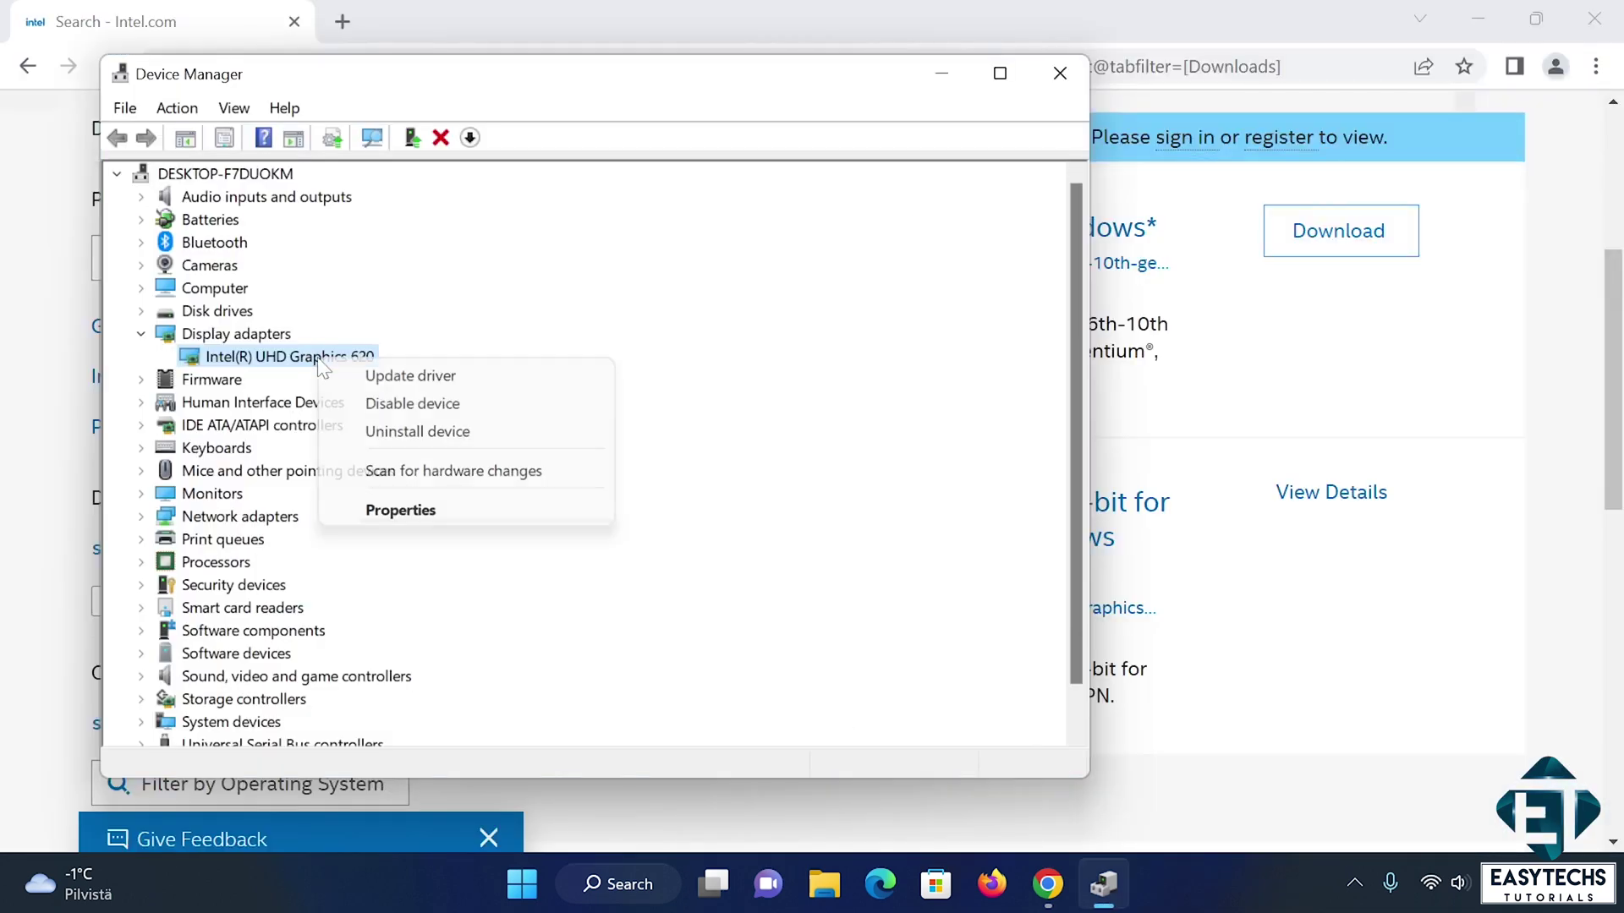
pyautogui.click(463, 508)
pyautogui.click(439, 189)
pyautogui.doubleClick(588, 343)
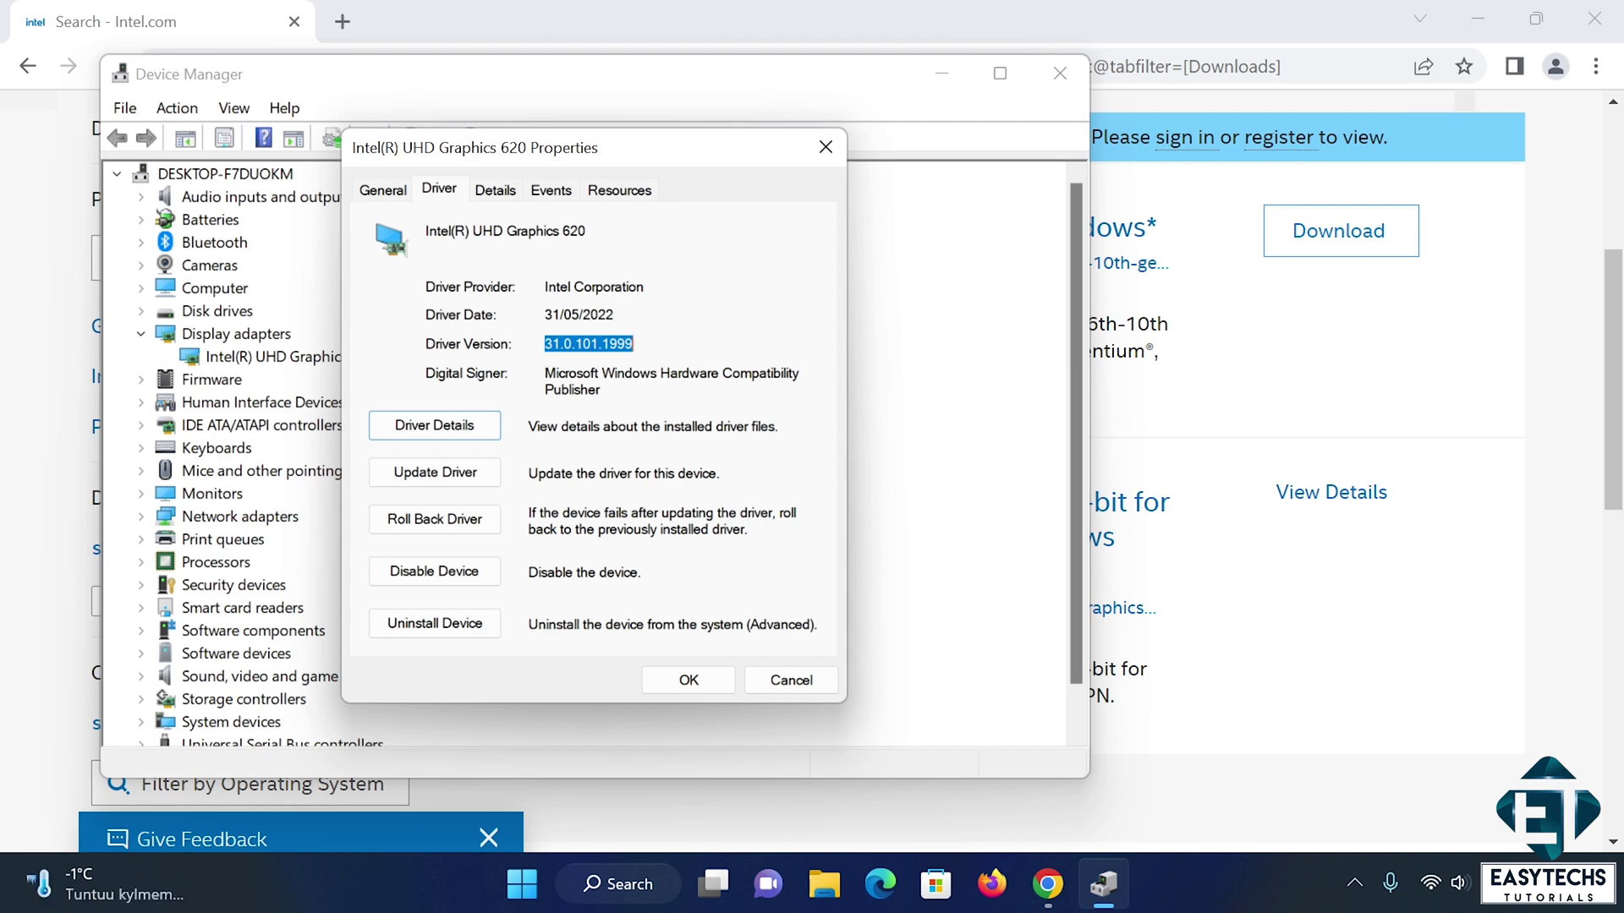
pyautogui.click(1511, 354)
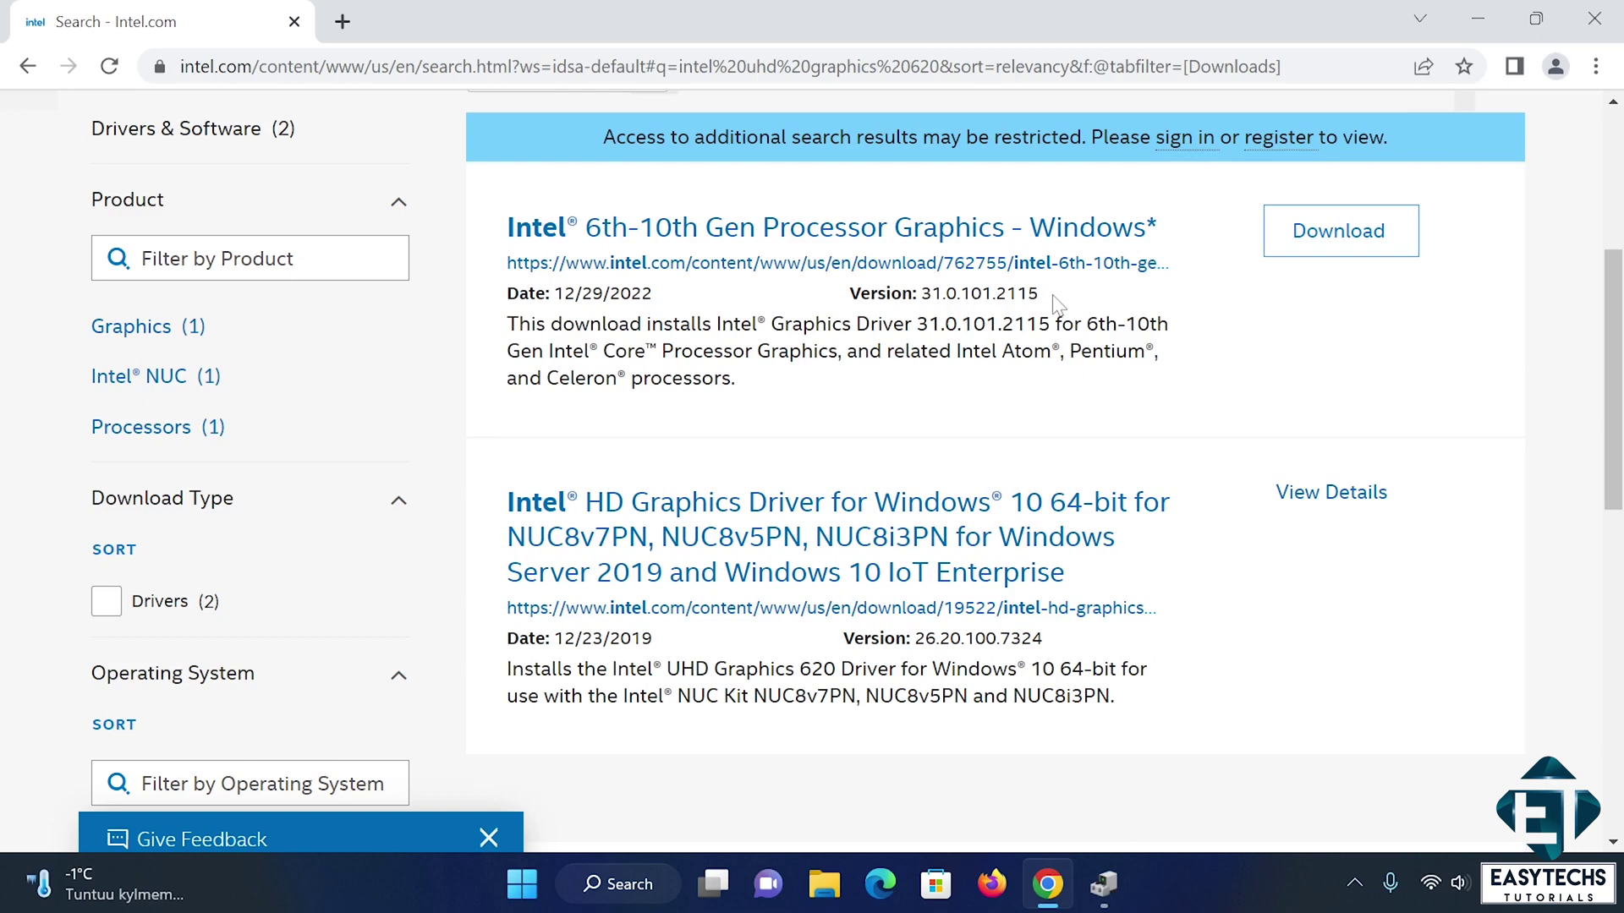
# Step: Note Intel's newer version 31.0.101.2115, download gfx_win_101.2115.exe and launch the installer
pyautogui.moveTo(1040, 294); pyautogui.dragTo(920, 294)
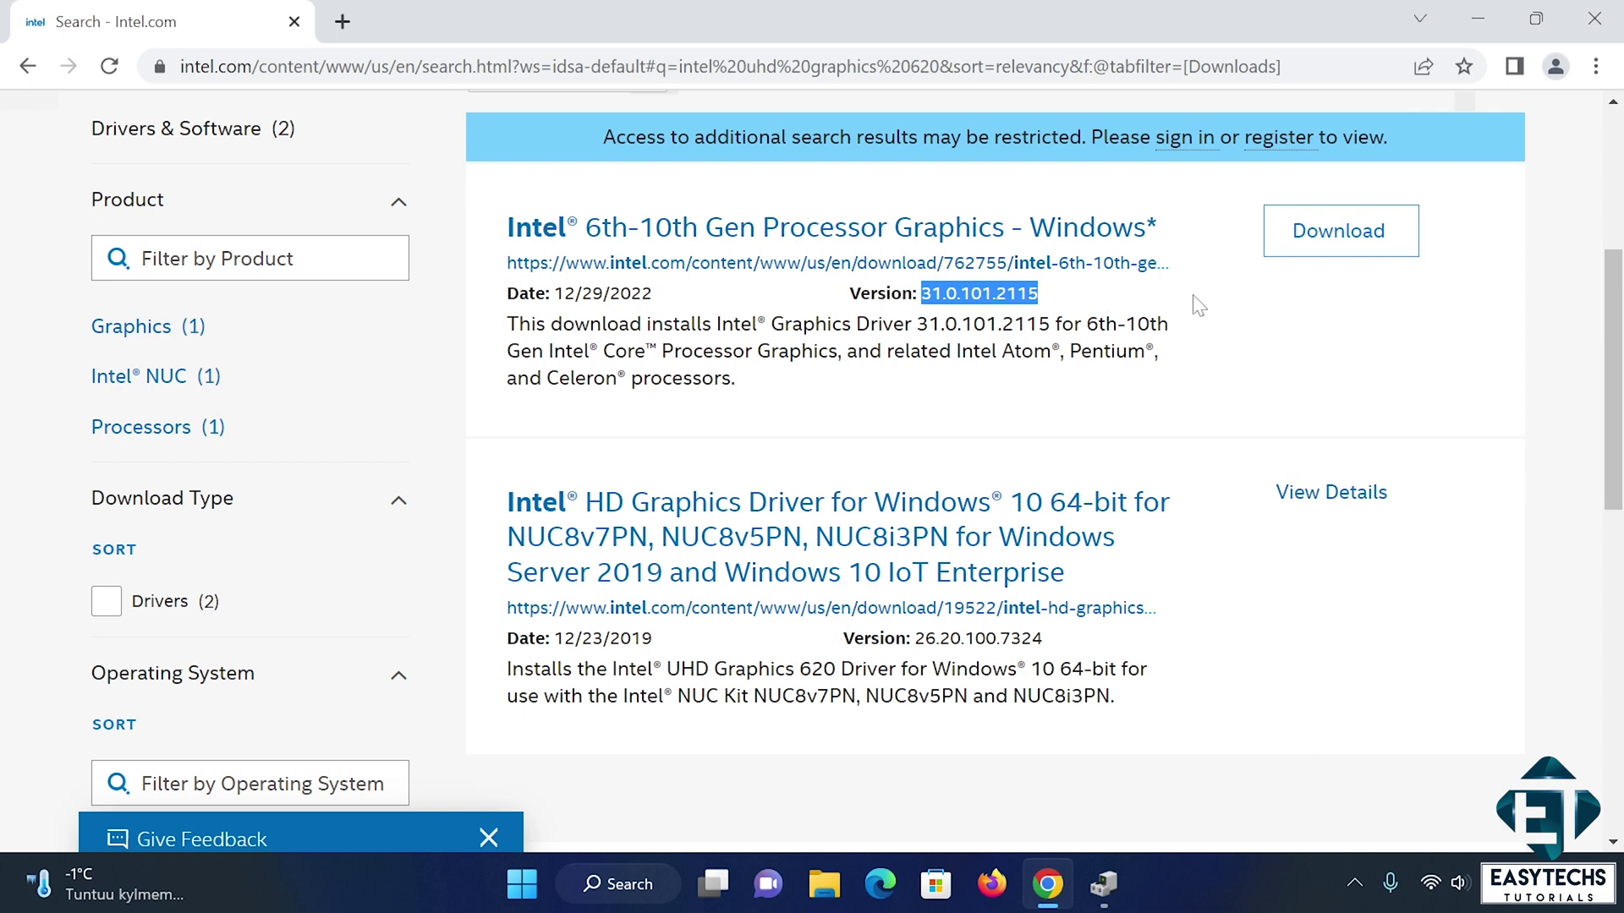
pyautogui.click(1235, 311)
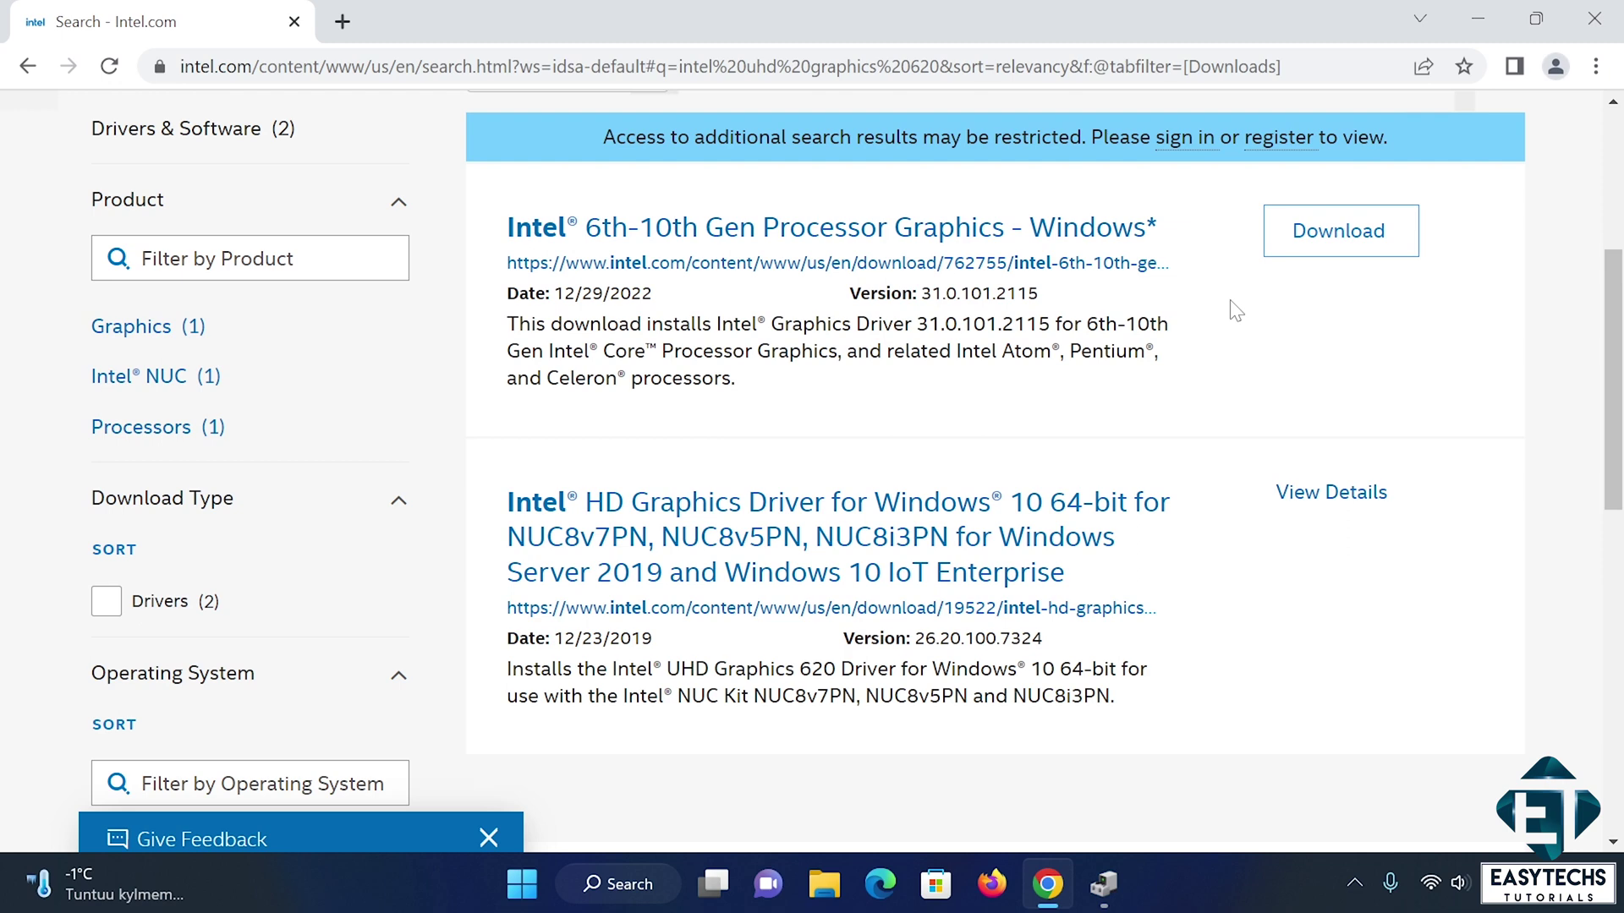
pyautogui.click(1324, 249)
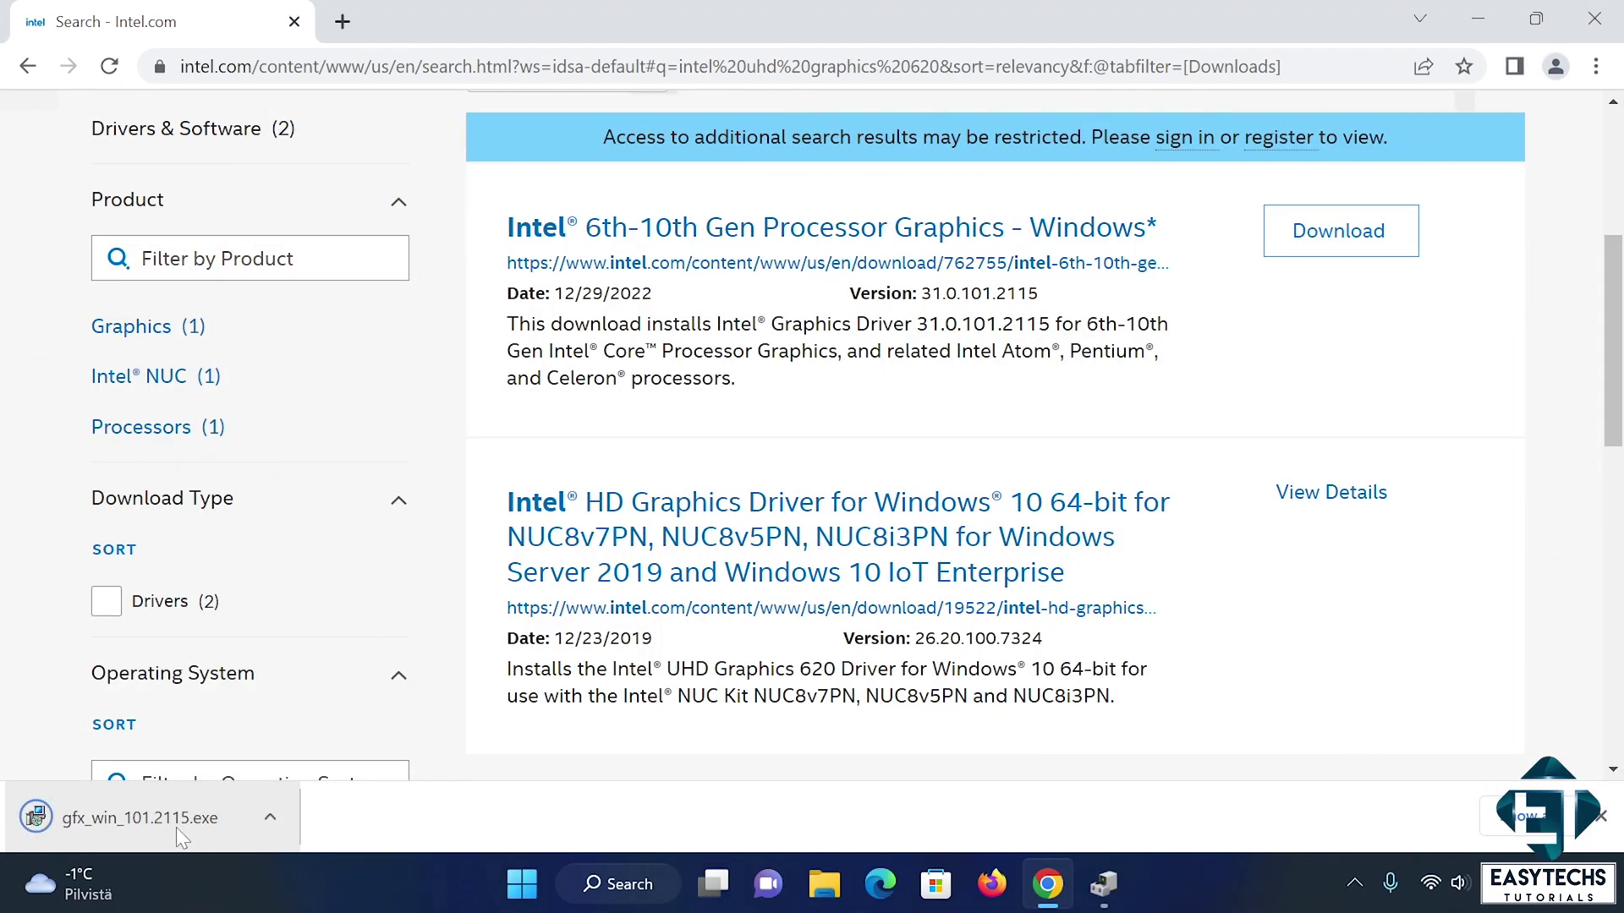
pyautogui.click(176, 828)
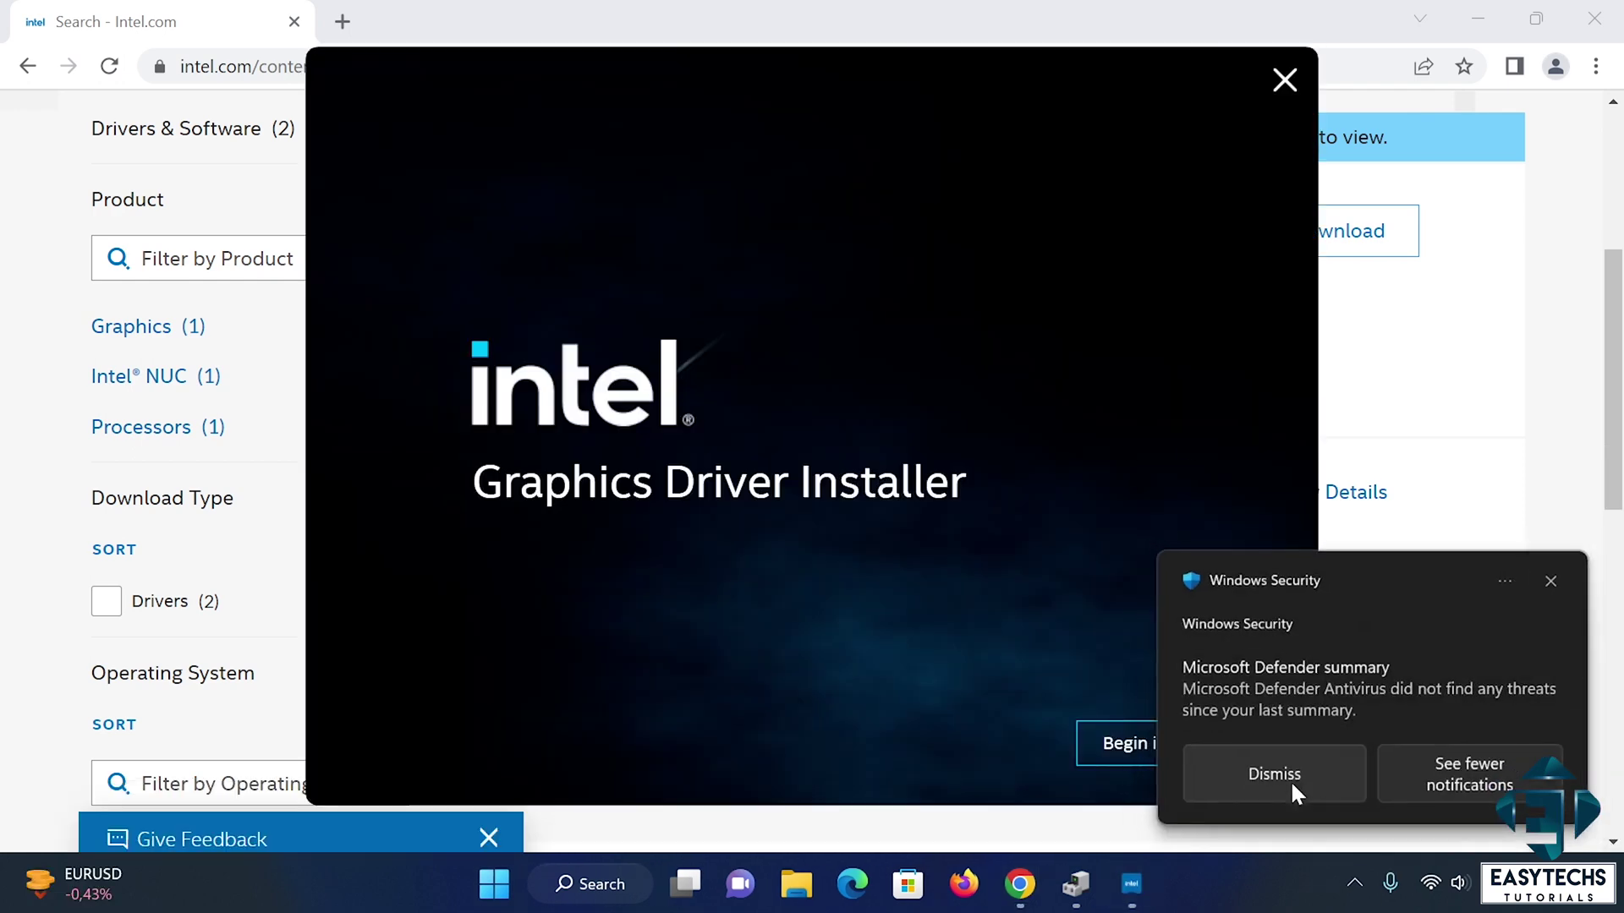
# Step: Accept the Intel licence and run a clean installation of the graphics driver
pyautogui.click(1291, 779)
pyautogui.click(1134, 749)
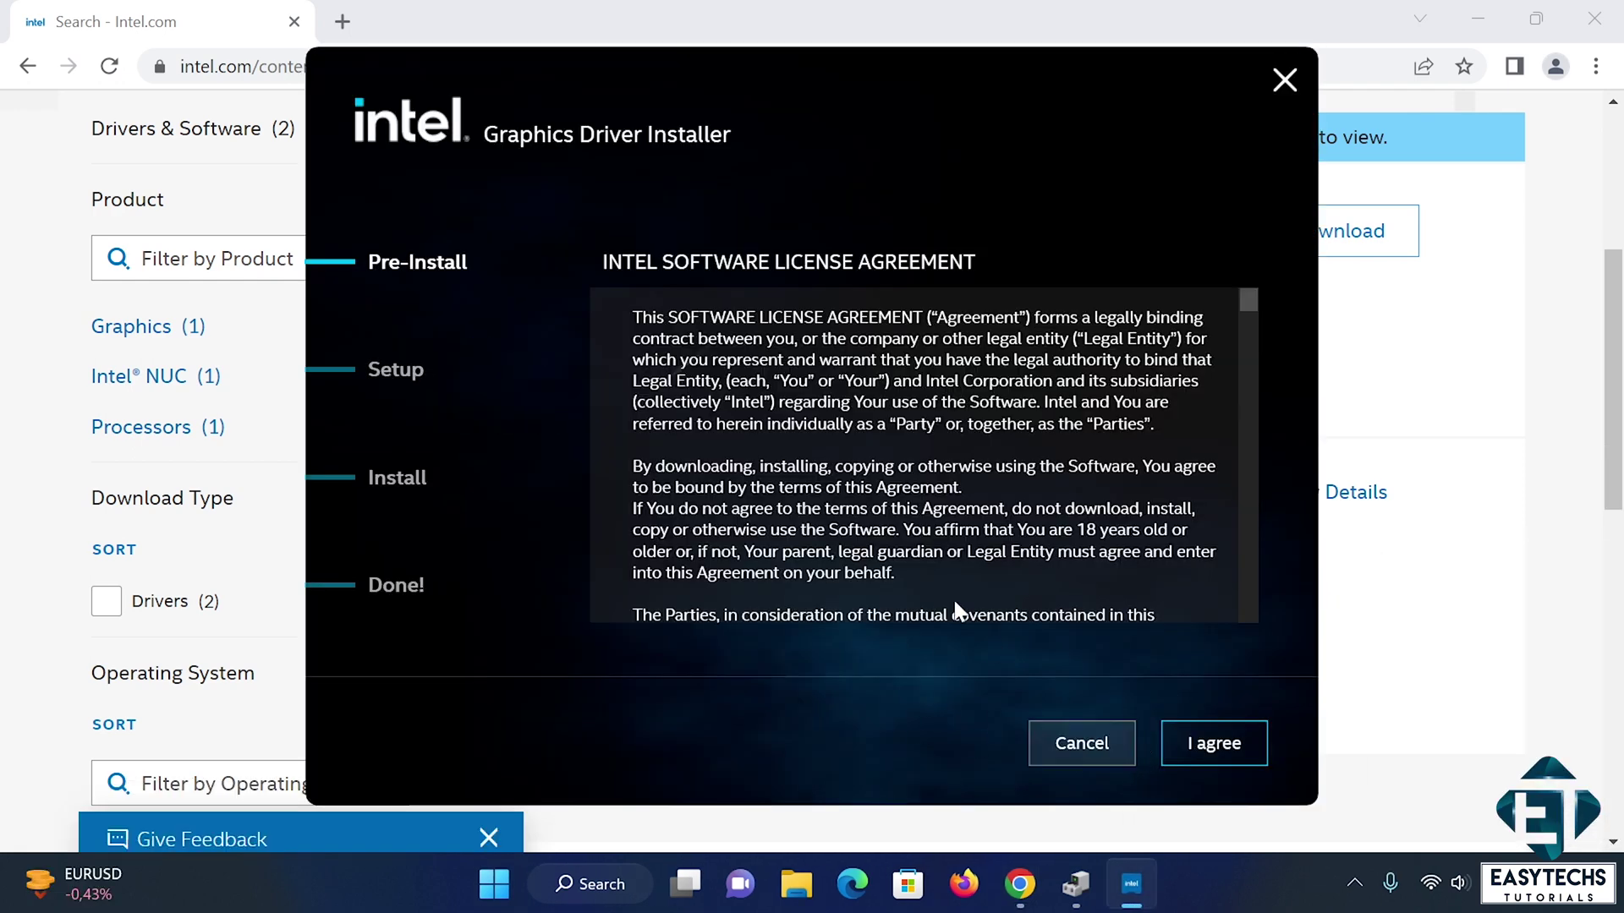
pyautogui.click(1204, 748)
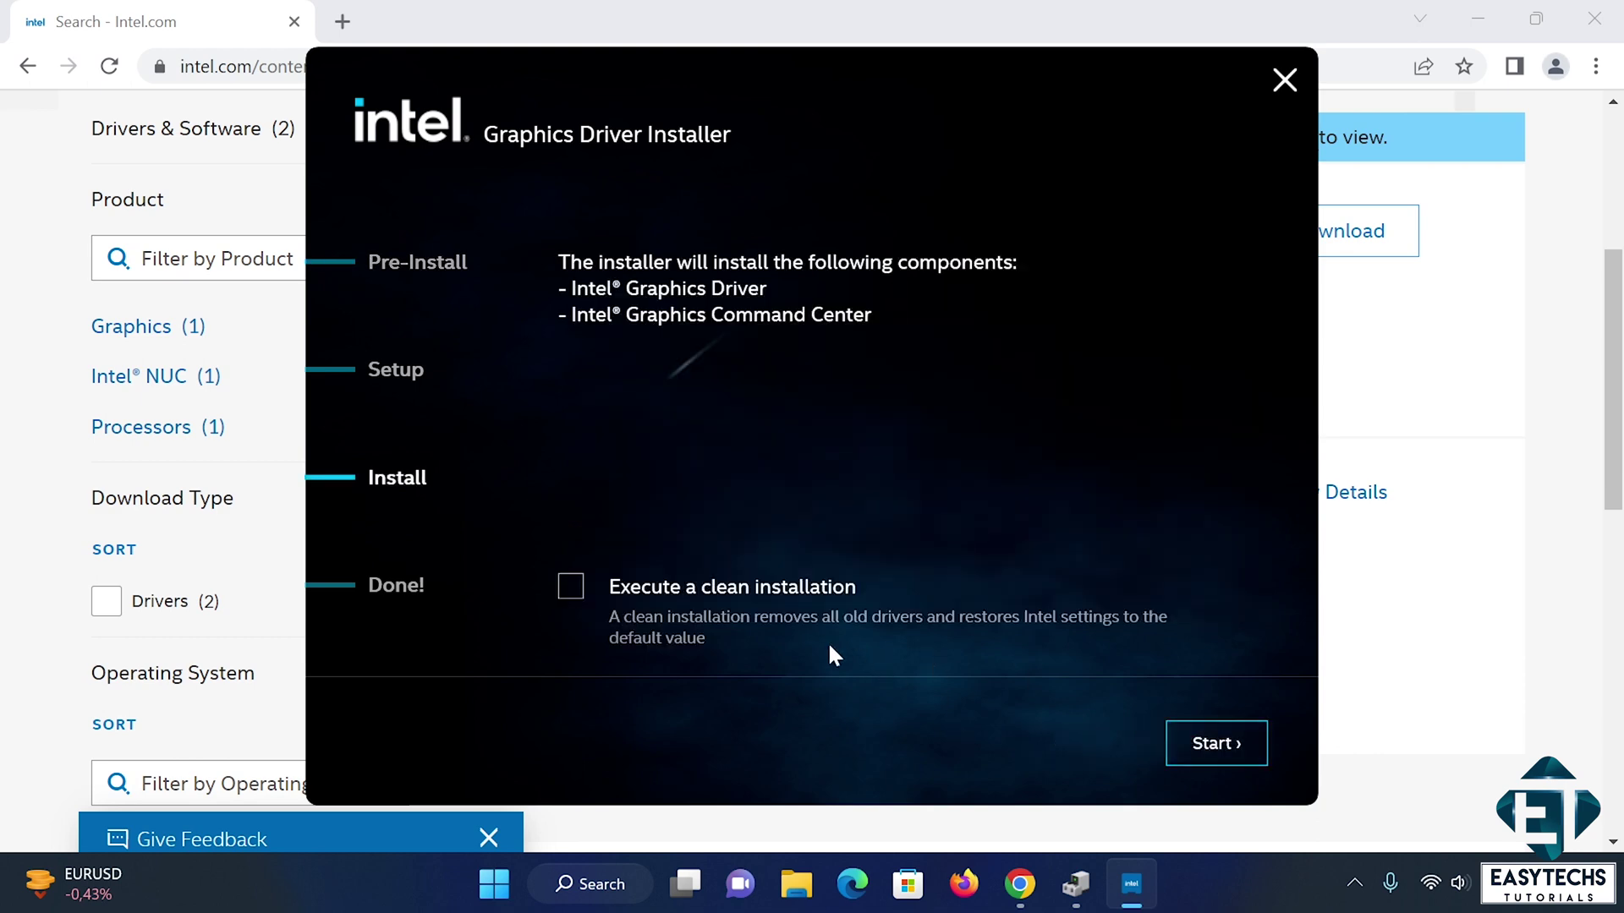
pyautogui.click(685, 582)
pyautogui.click(1214, 748)
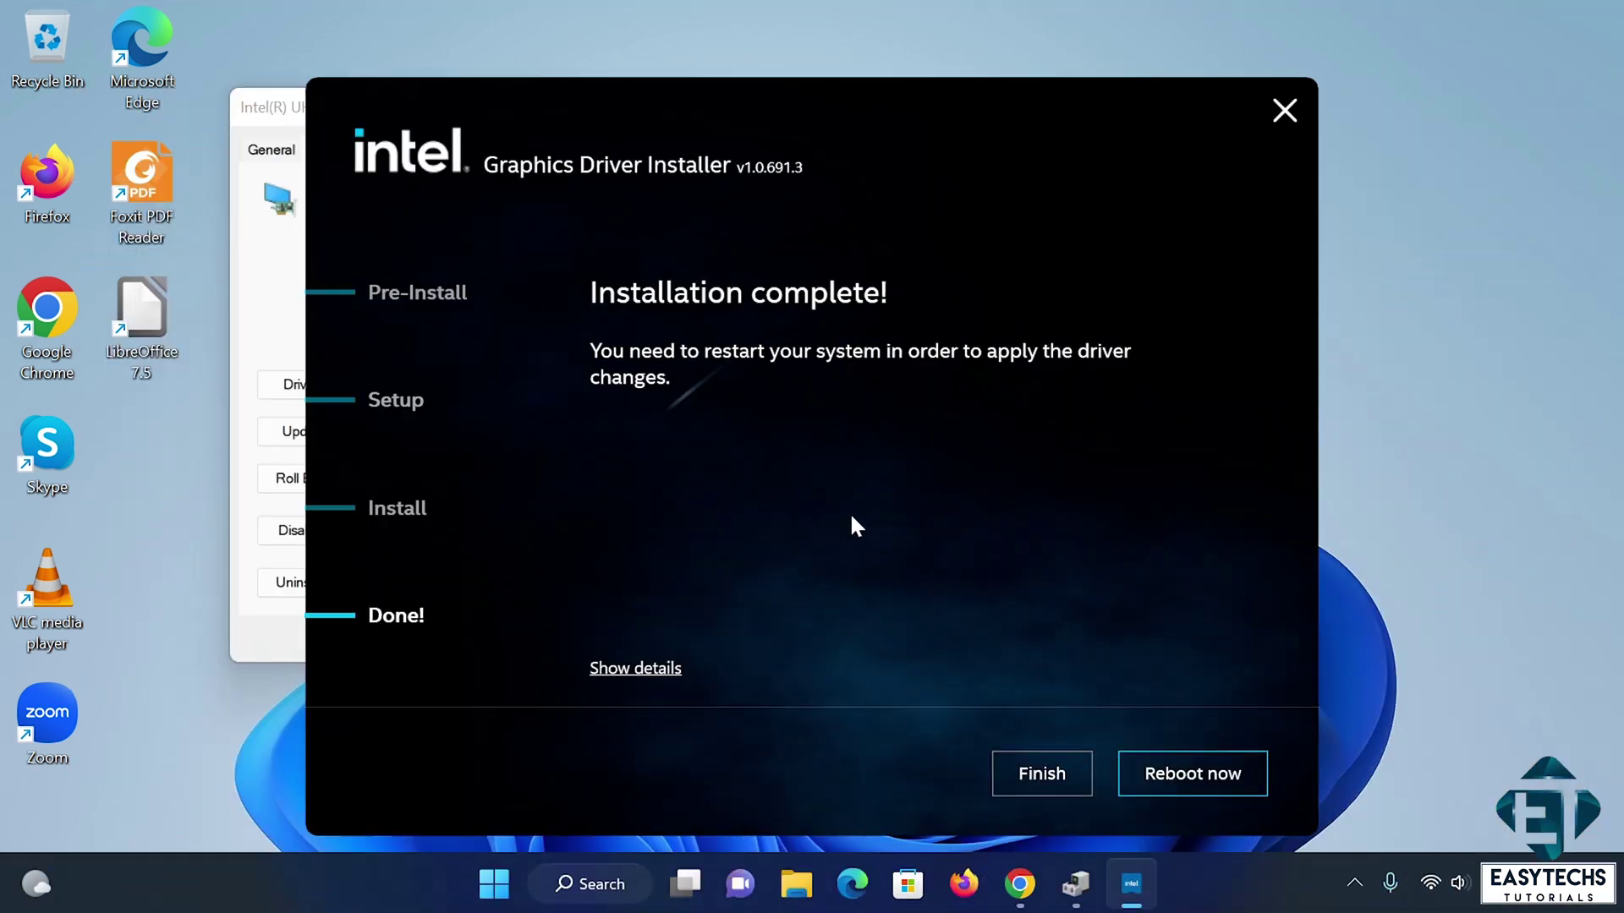
# Step: Reboot the computer from the installer to apply the new Intel driver
pyautogui.click(1187, 774)
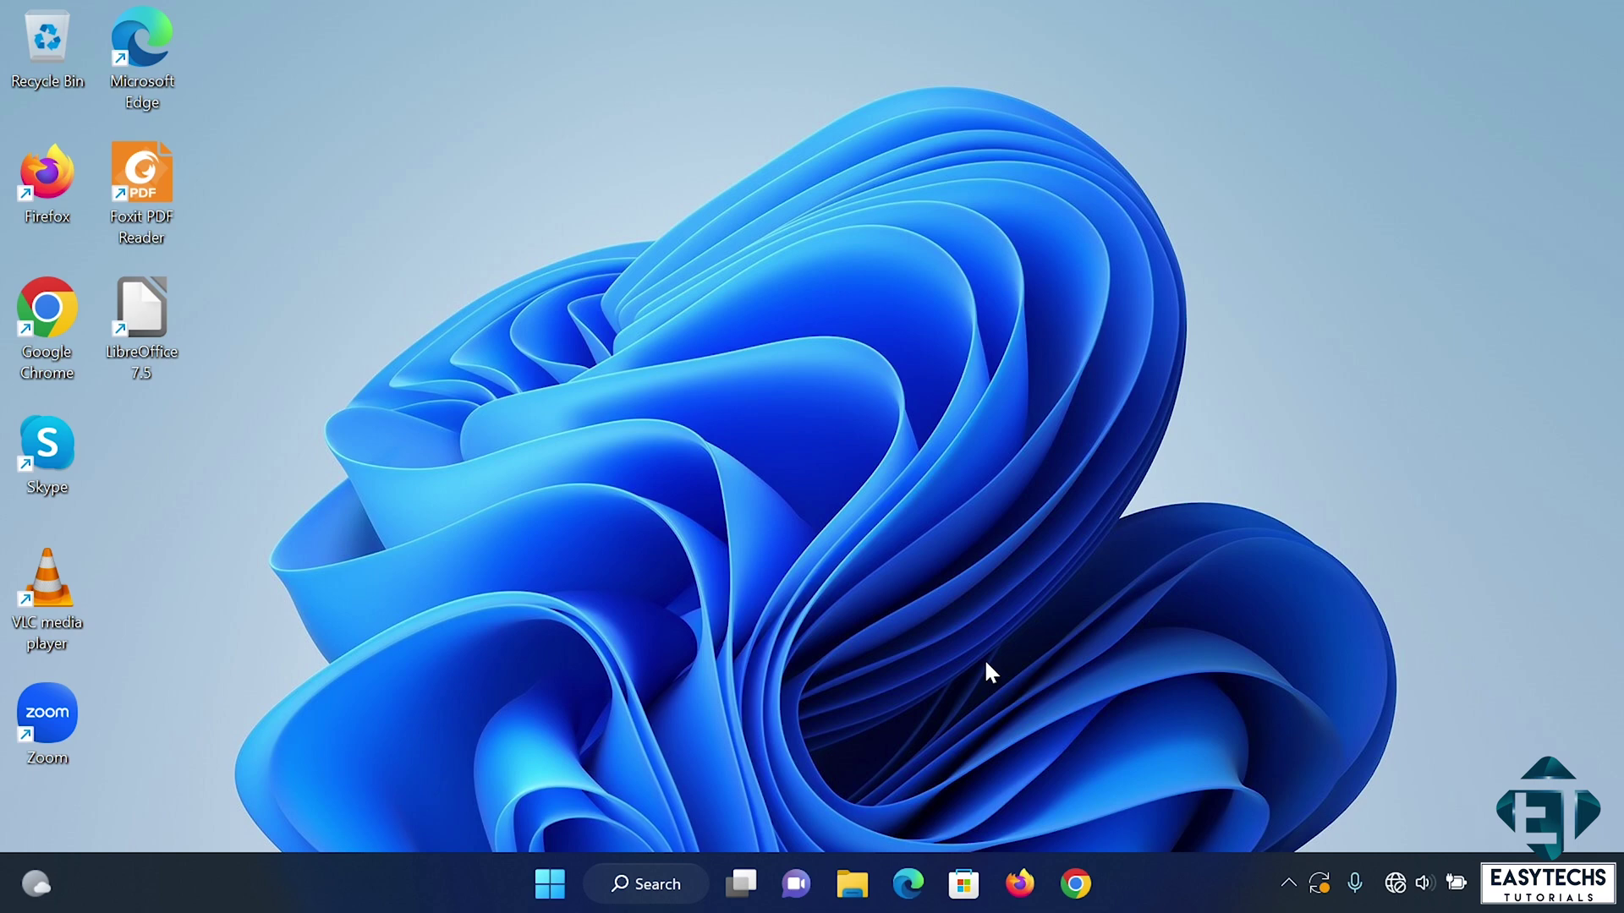
# Step: Open Settings' Apps & features list sorted by installation date
pyautogui.click(558, 884)
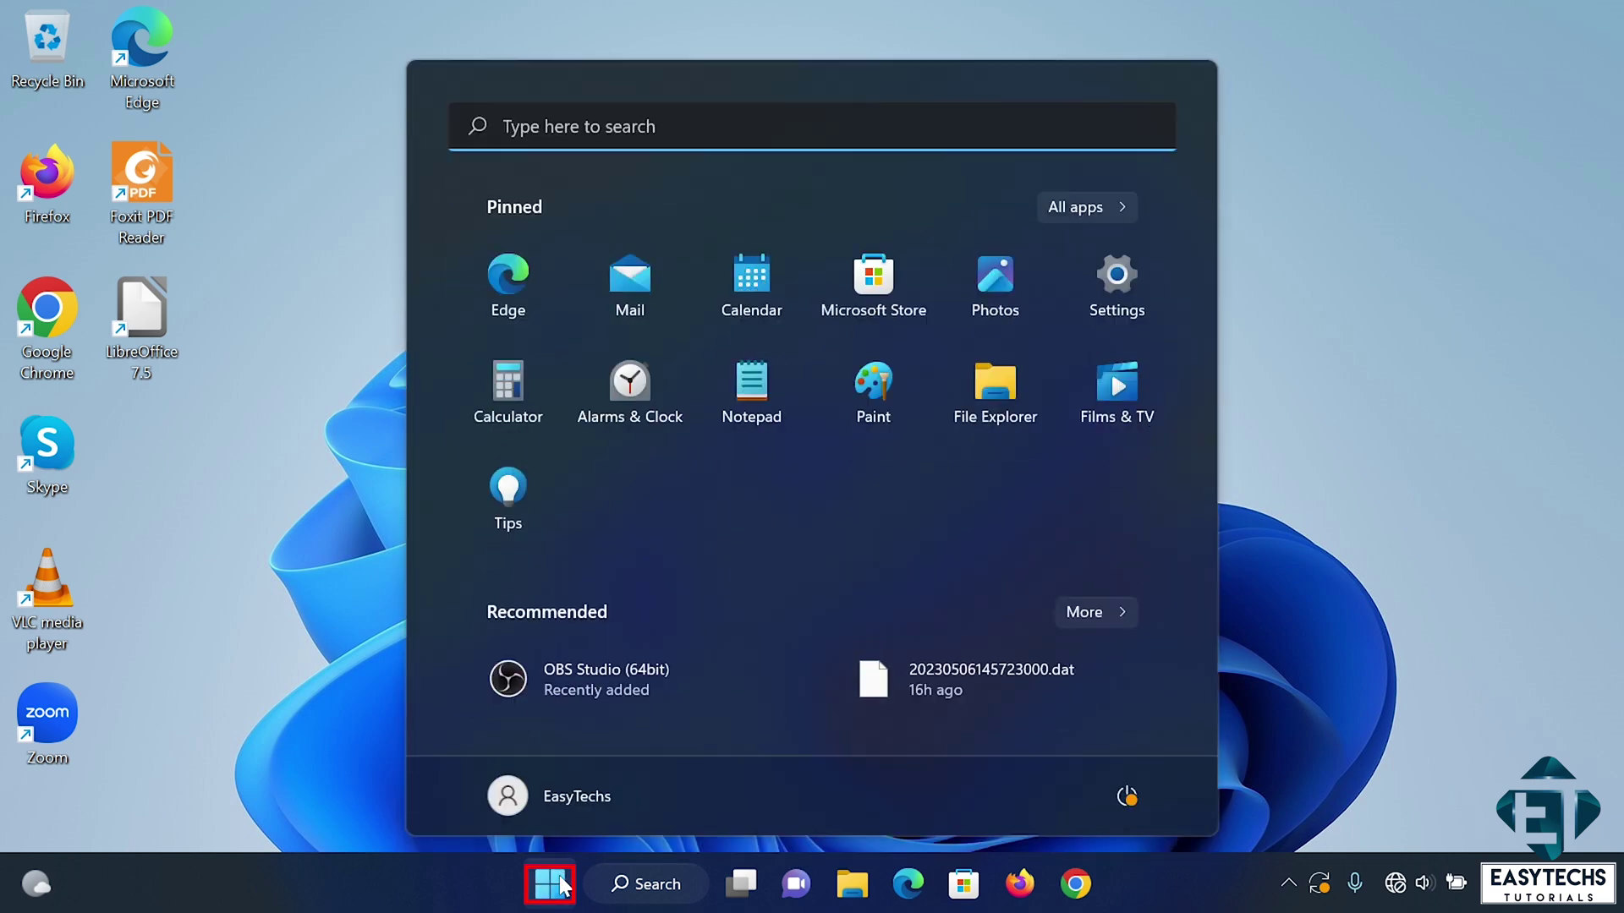
pyautogui.click(1118, 264)
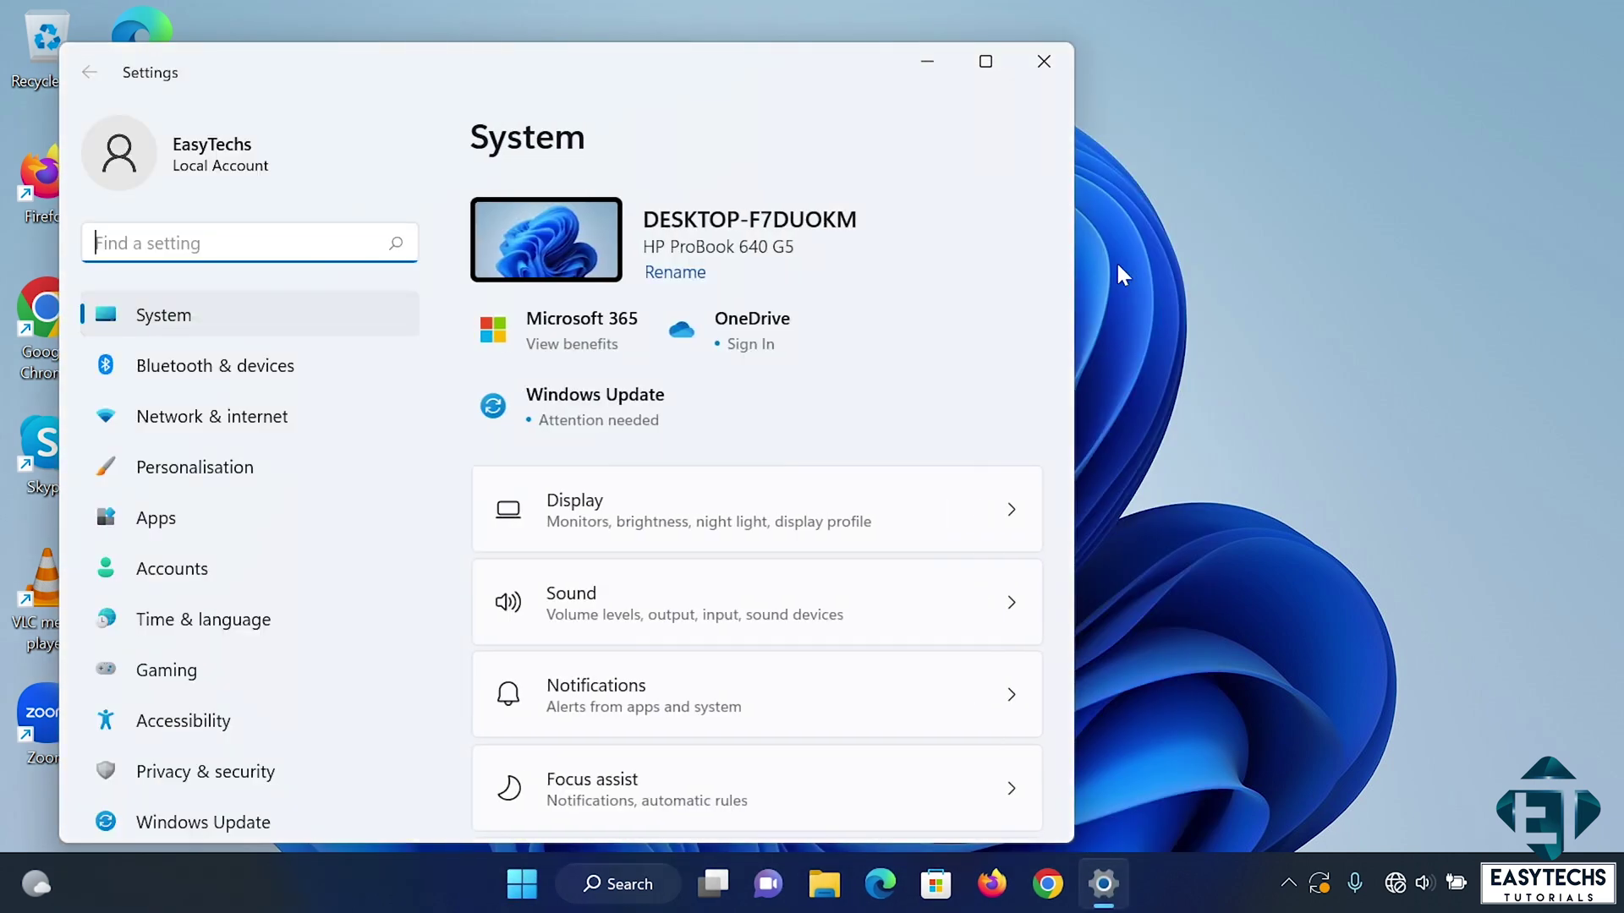
pyautogui.click(196, 529)
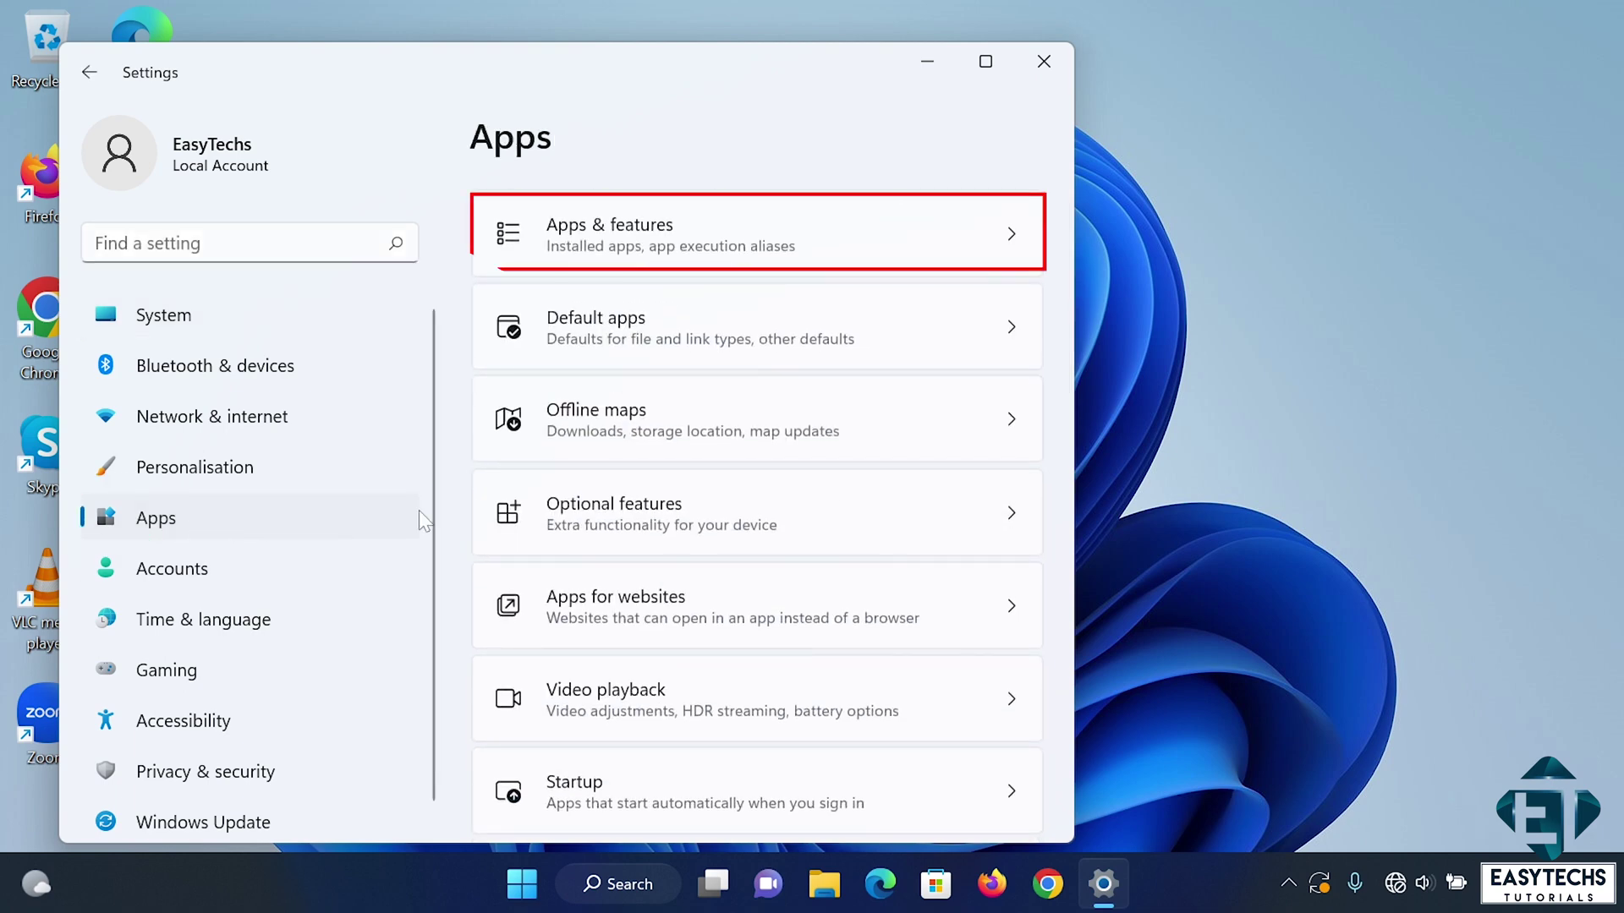
pyautogui.click(672, 228)
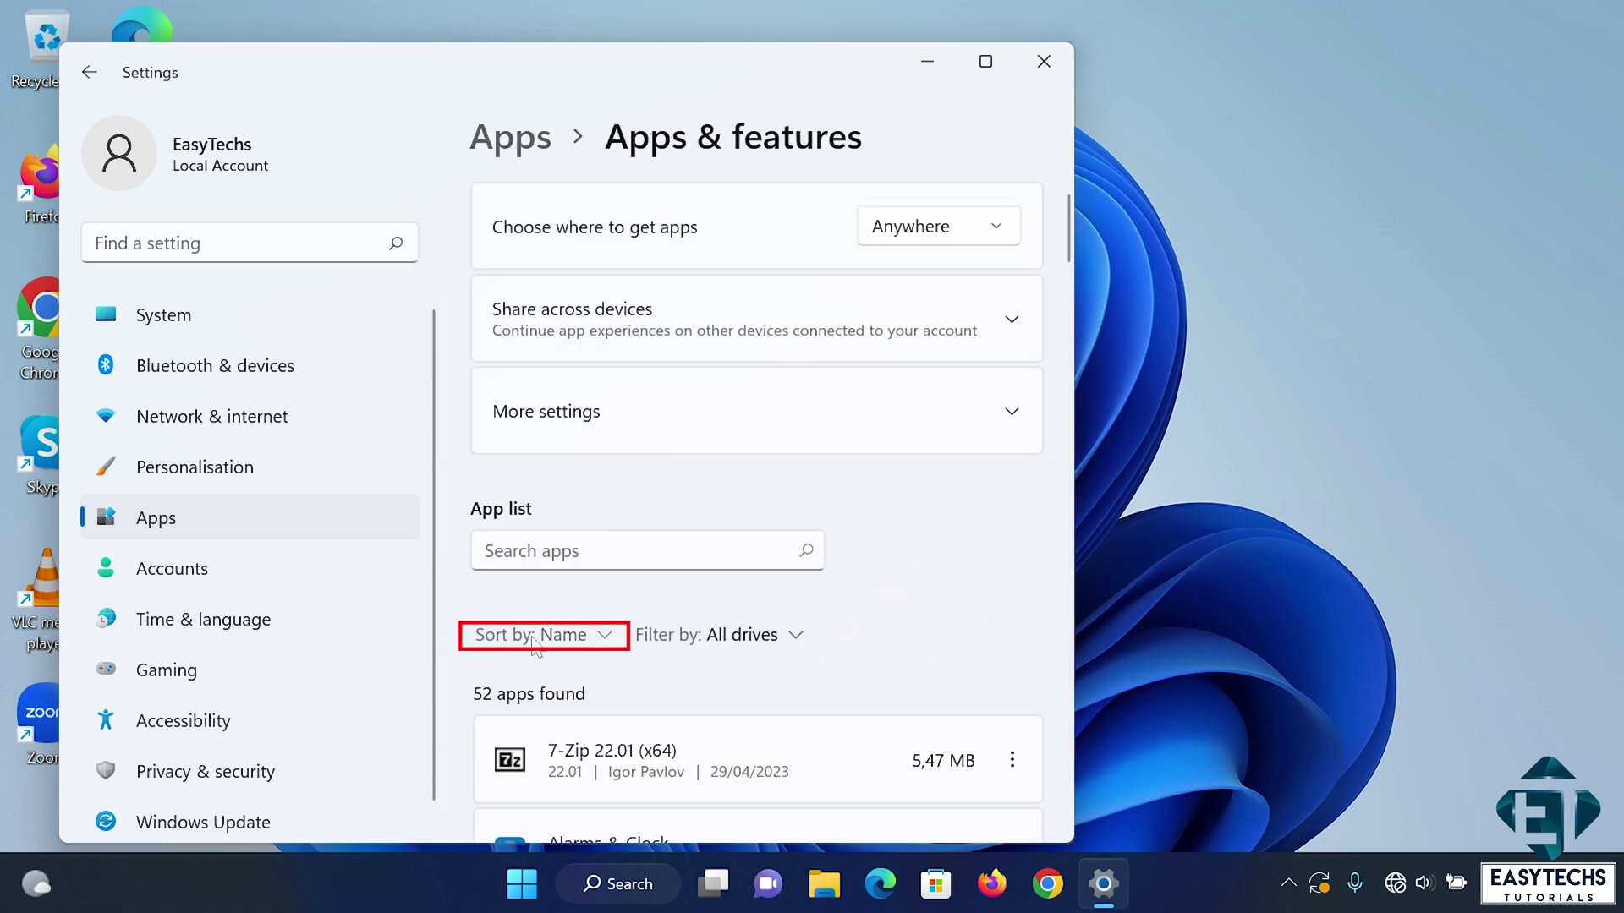
pyautogui.click(569, 643)
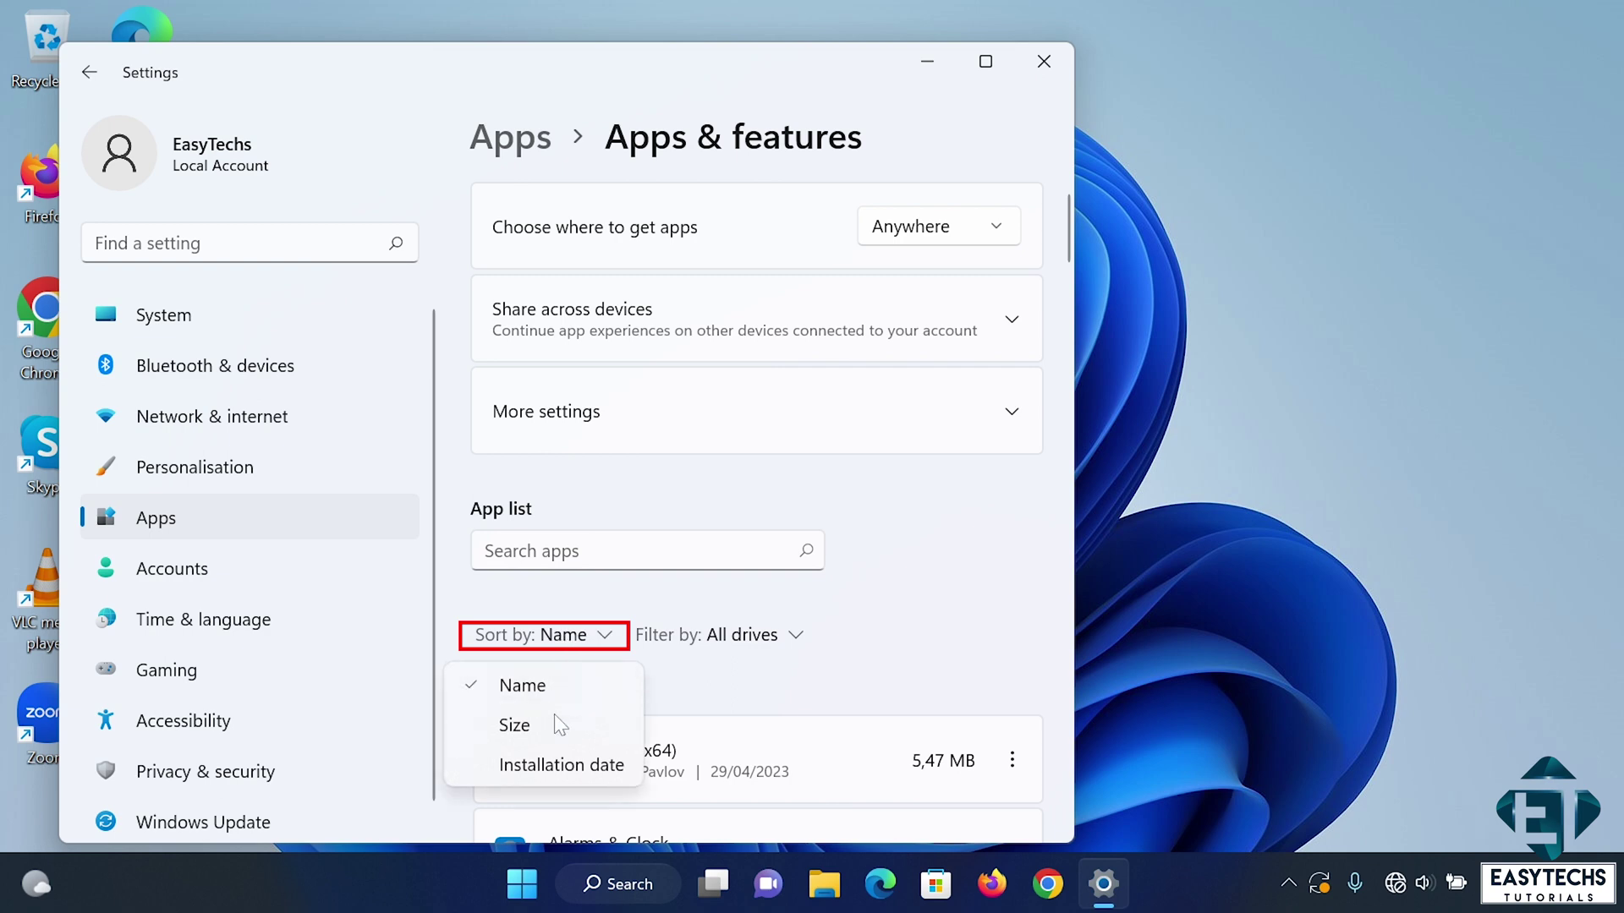
pyautogui.click(559, 766)
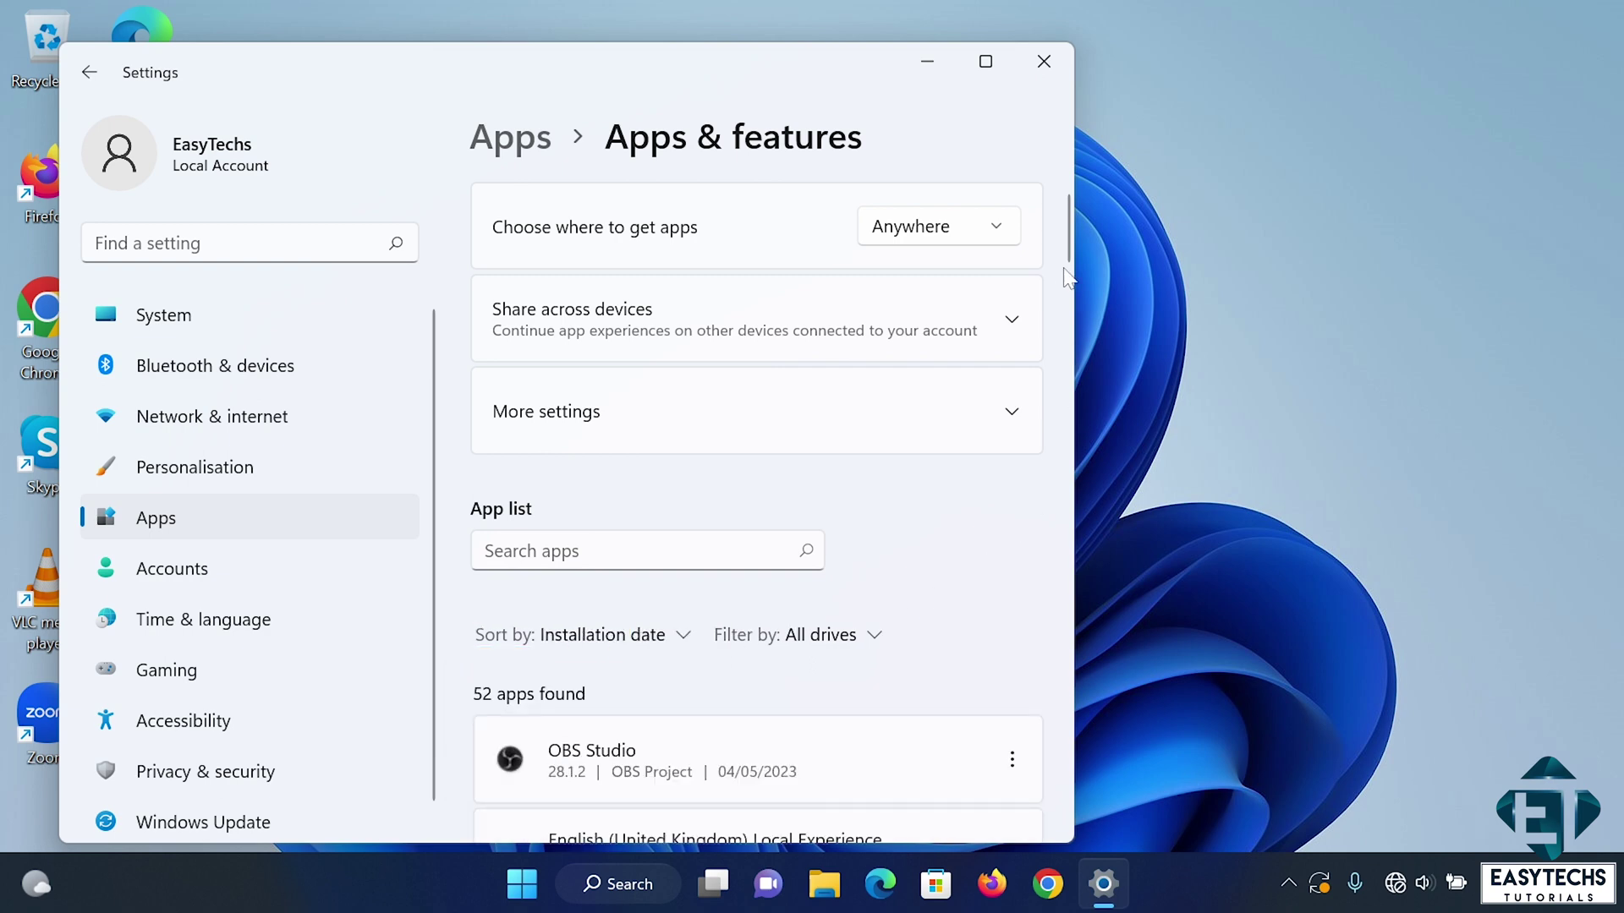
# Step: Check OBS Studio's options without changing anything, then close Settings
pyautogui.scroll(-5, 957, 367)
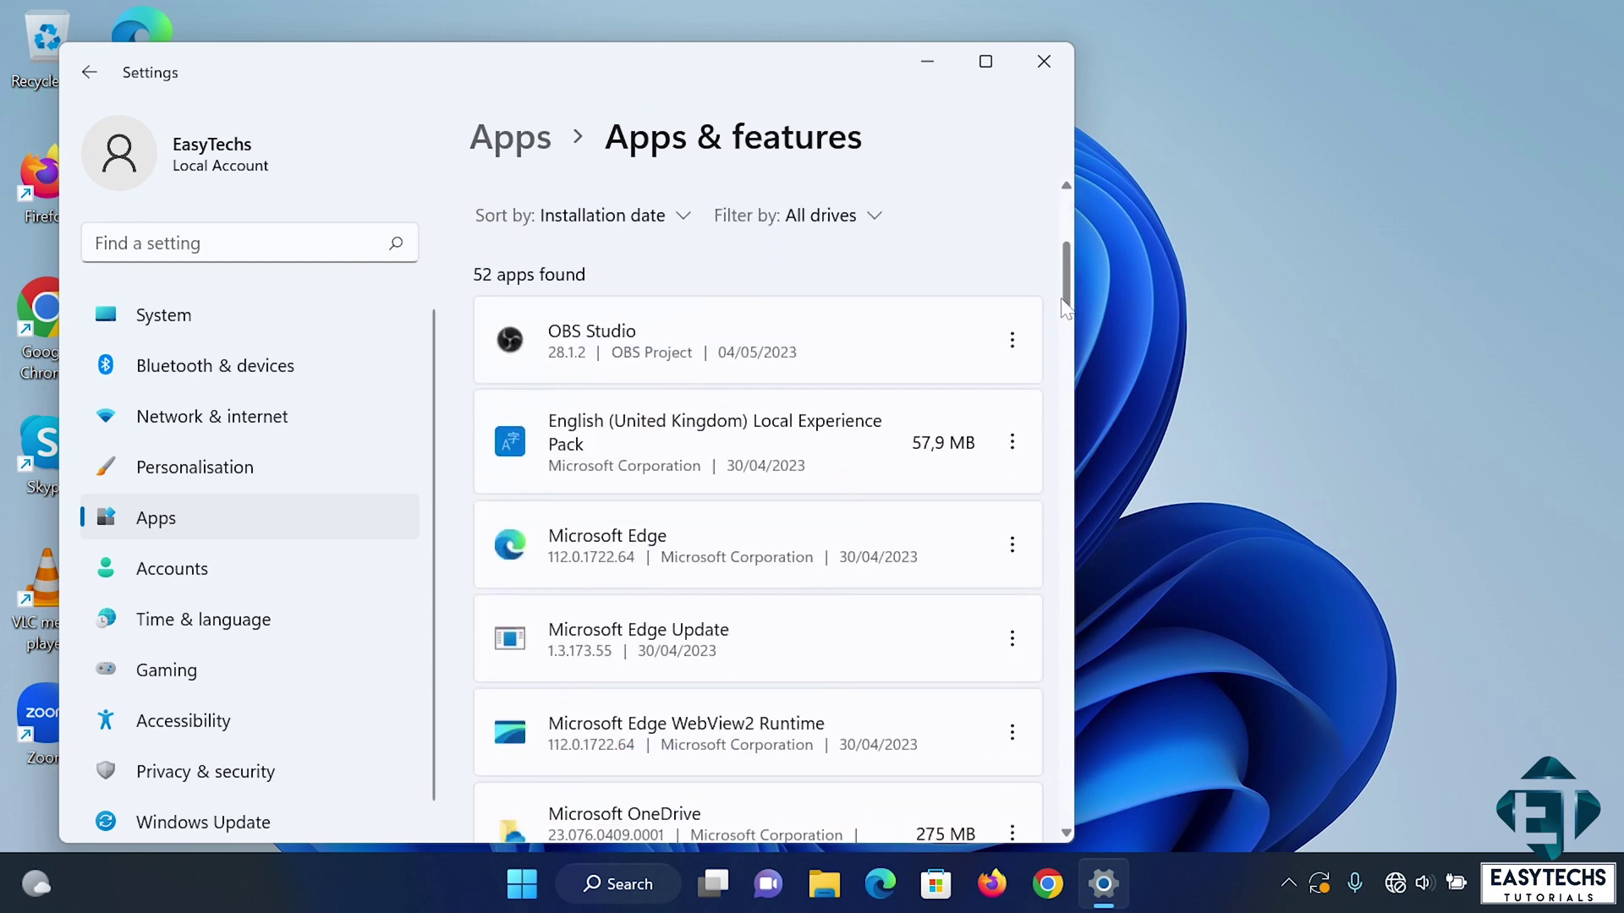
pyautogui.click(1013, 342)
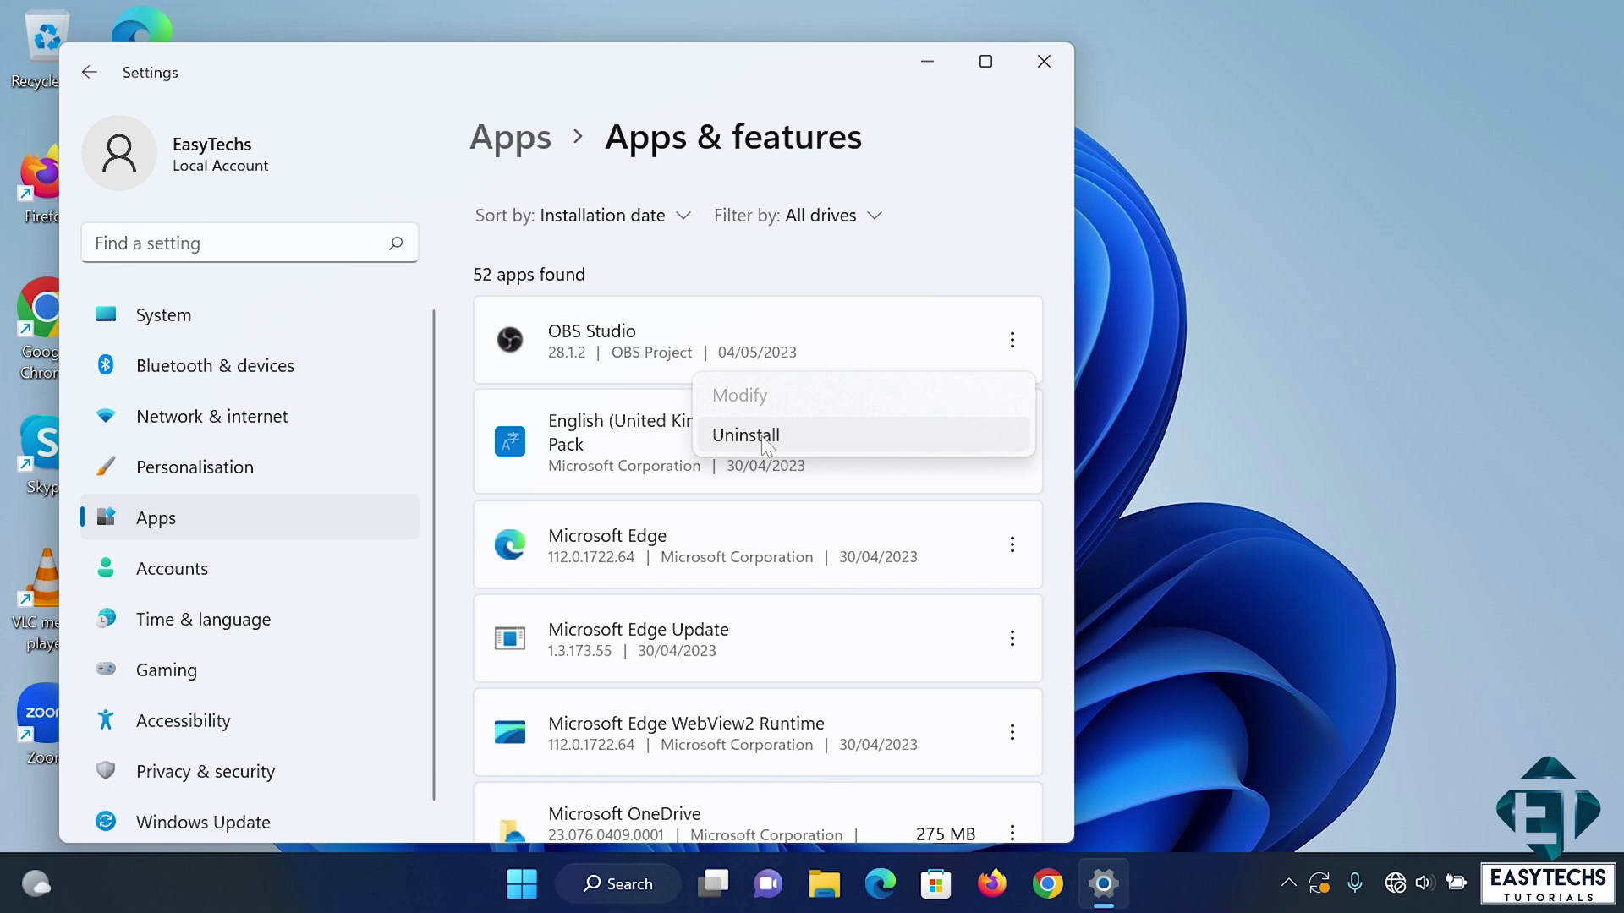
pyautogui.press('Escape')
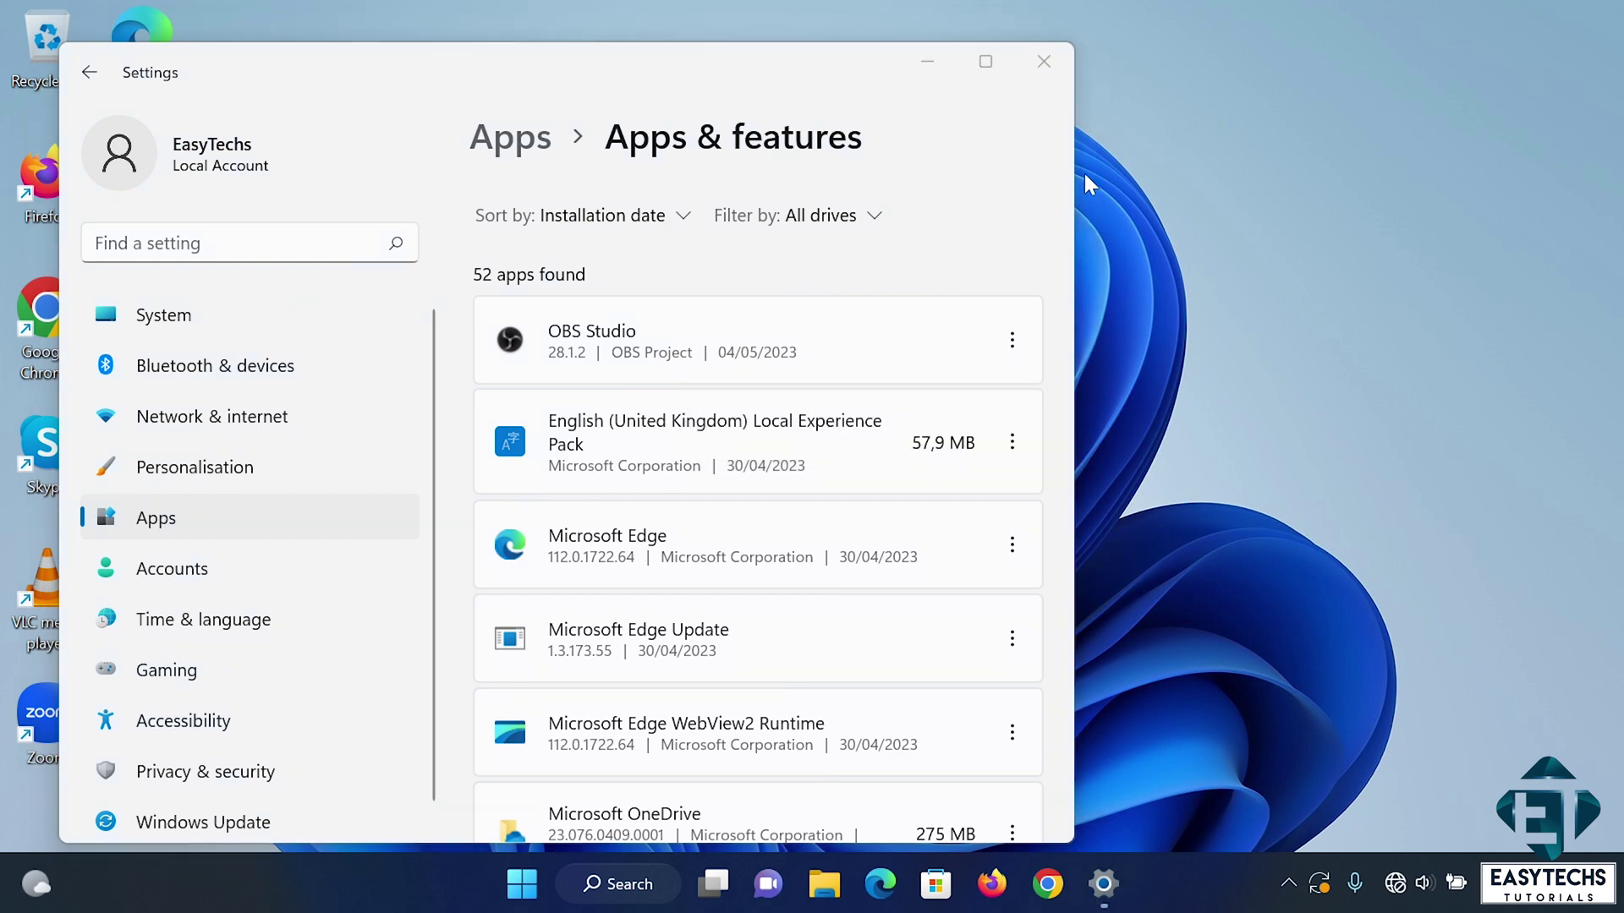
pyautogui.click(1043, 62)
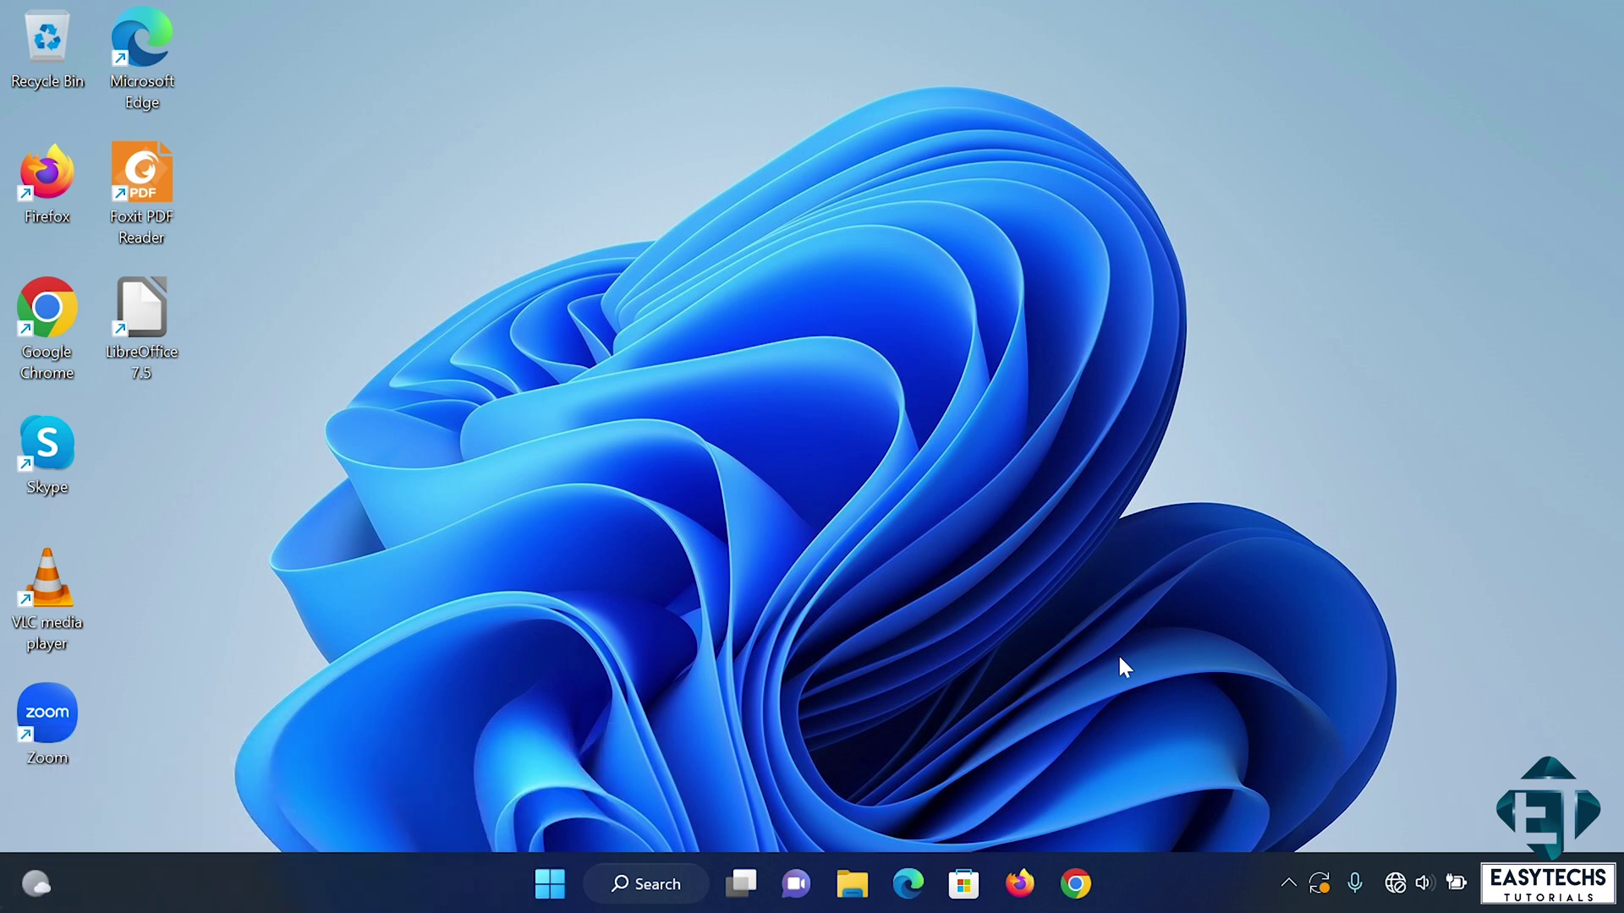
# Step: Open Display settings from the desktop menu and toggle Night light on then off
pyautogui.rightClick(791, 511)
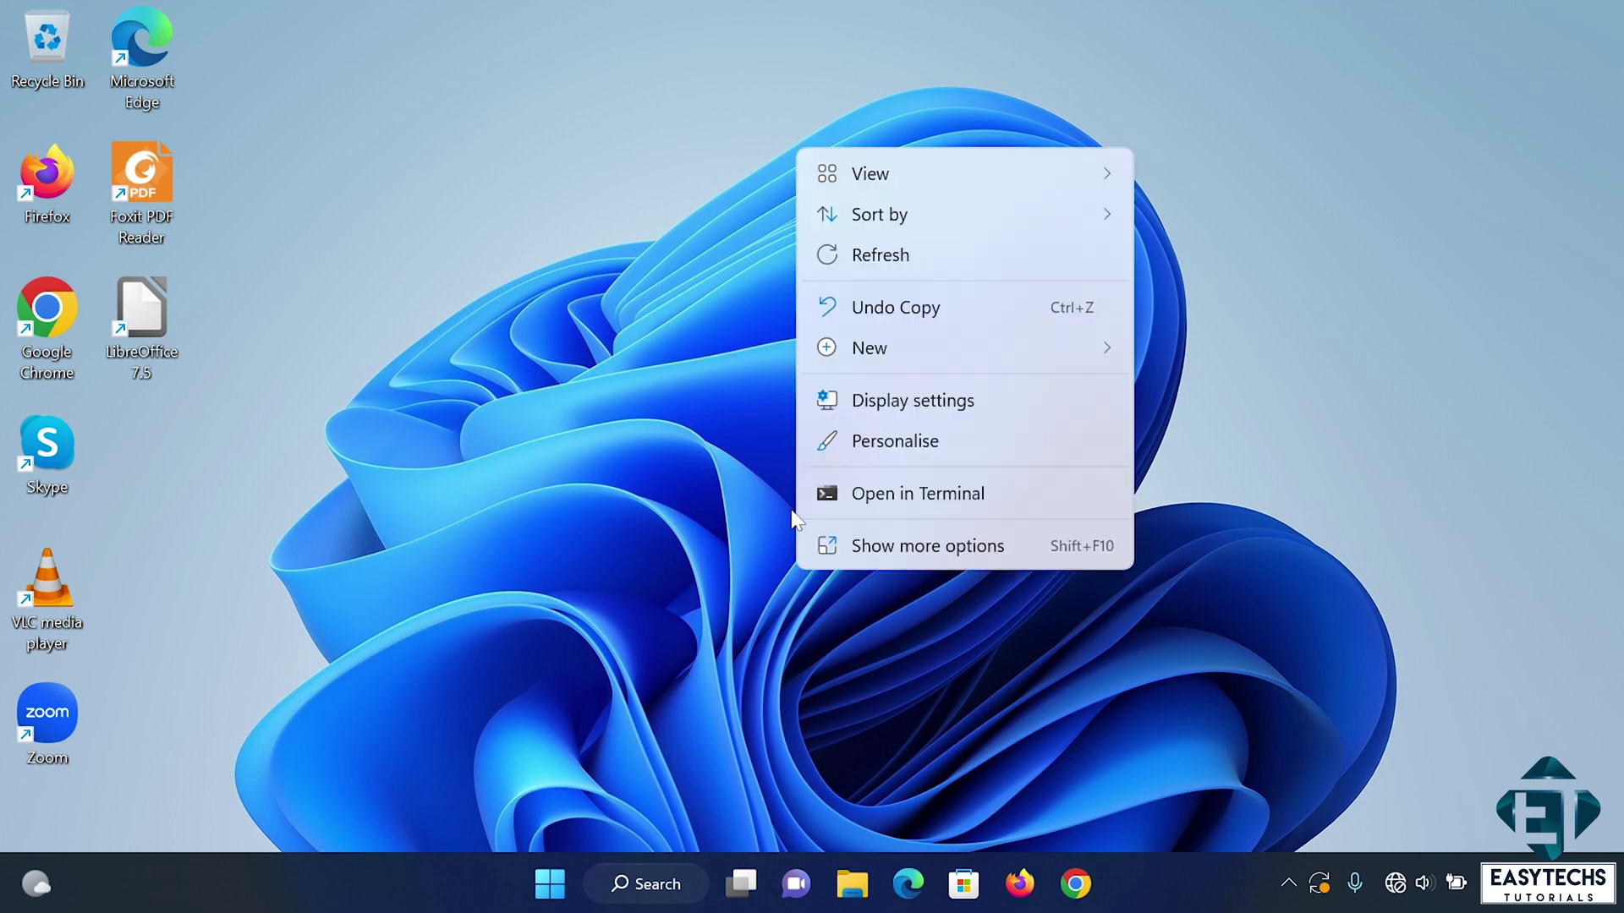
pyautogui.click(916, 399)
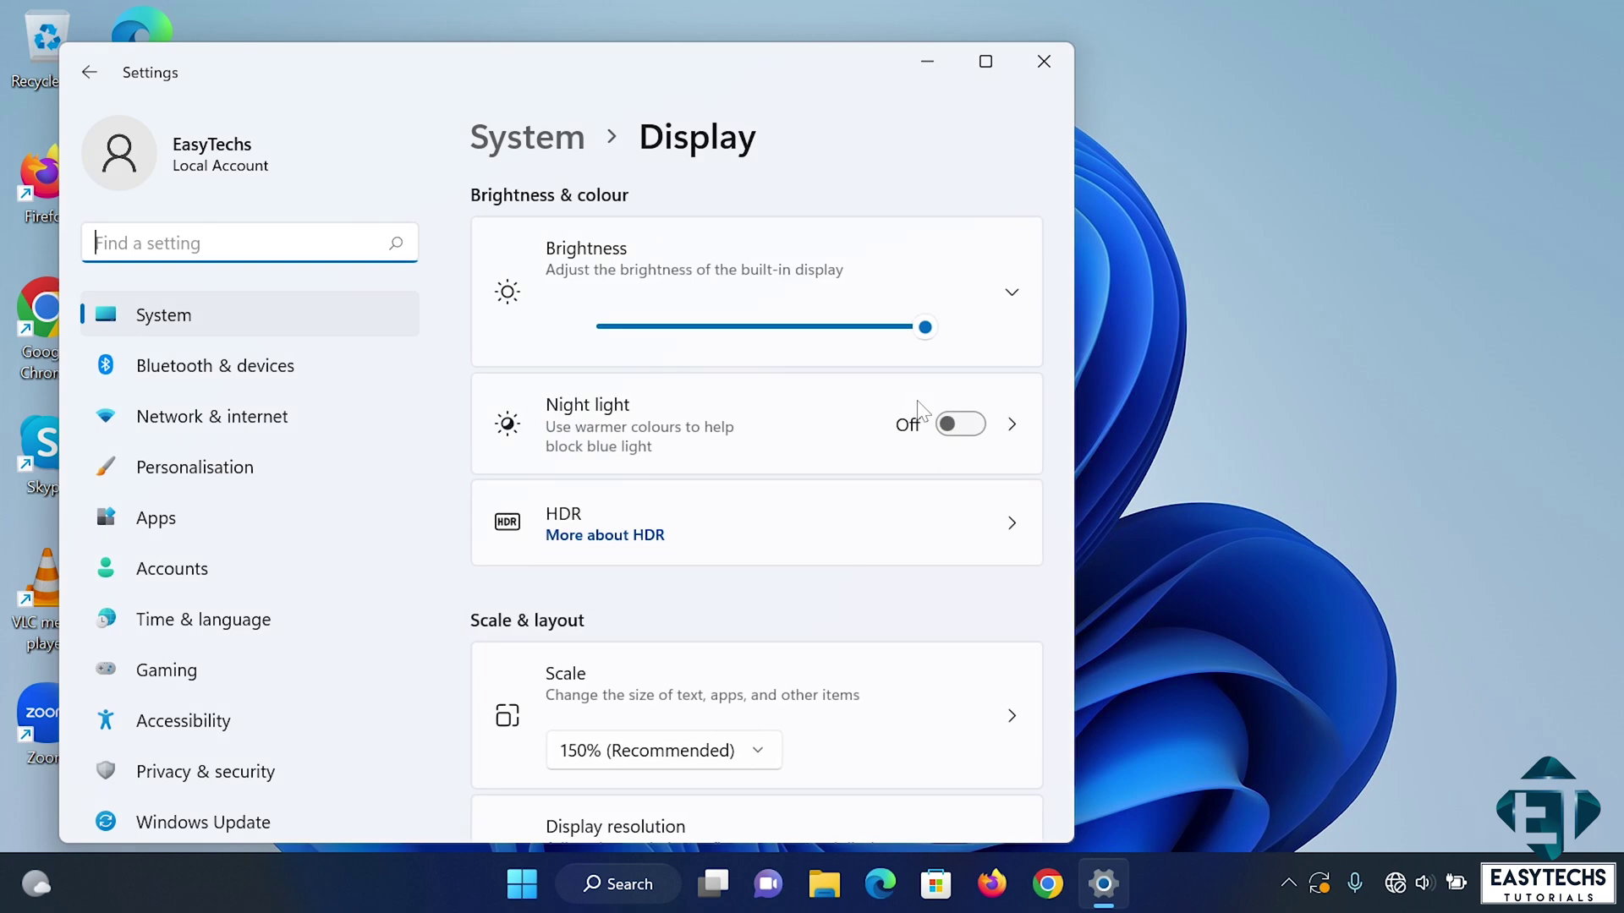
pyautogui.scroll(-8, 1040, 543)
pyautogui.scroll(5, 1057, 473)
pyautogui.moveTo(1063, 365); pyautogui.dragTo(1065, 241)
pyautogui.moveTo(924, 326); pyautogui.dragTo(1064, 337)
pyautogui.click(964, 282)
pyautogui.click(964, 282)
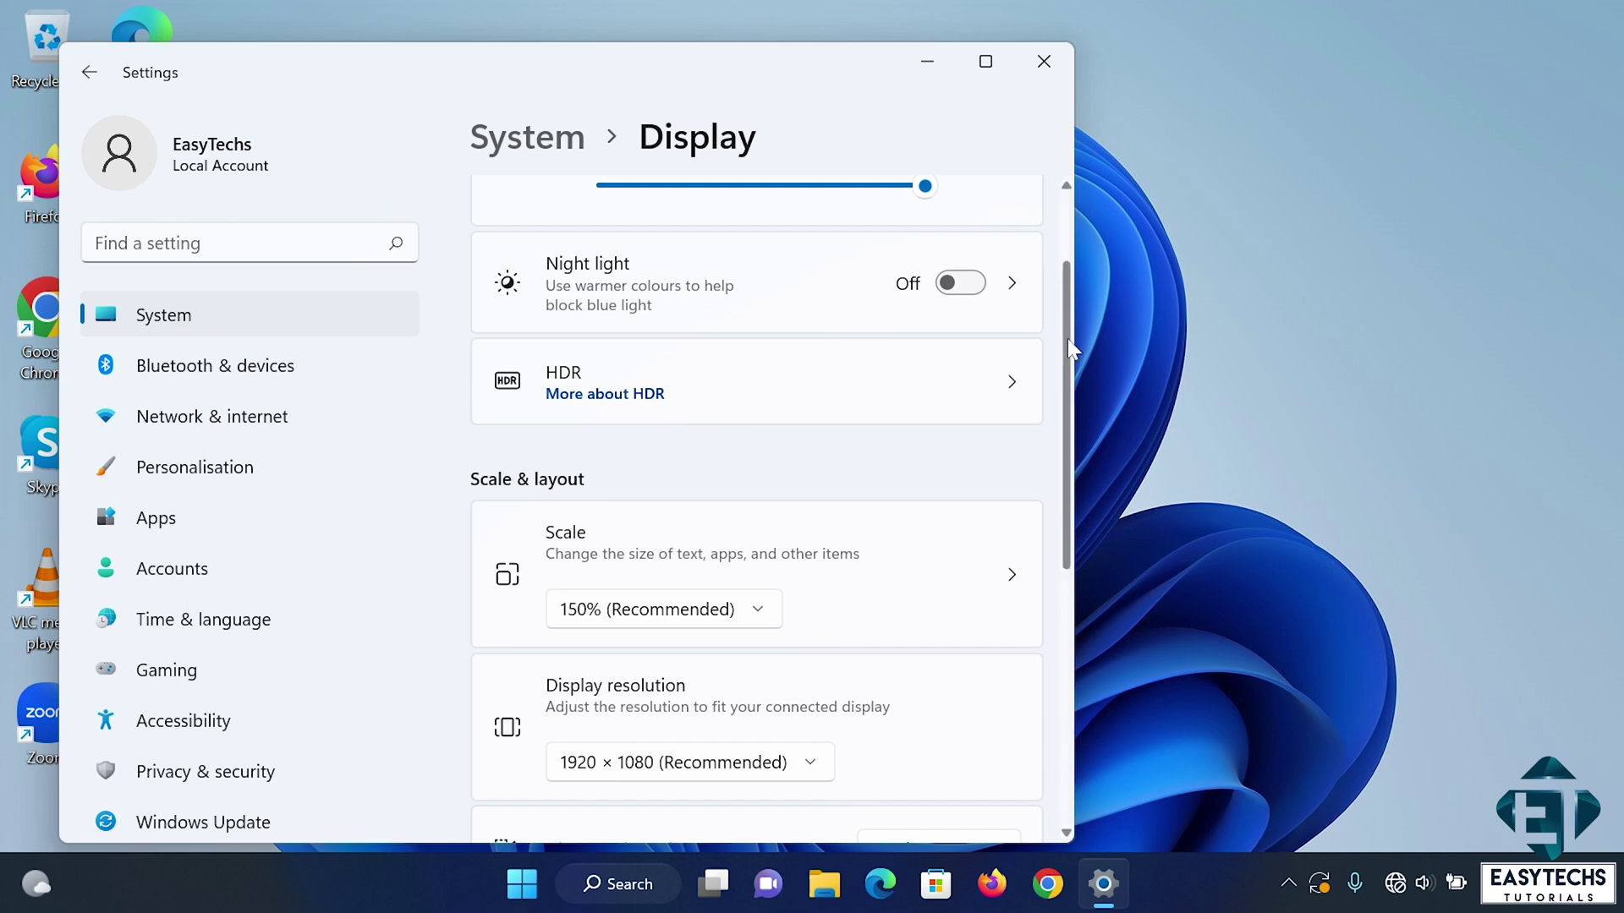
# Step: Review the scale and resolution options, keeping 150% and 1920 × 1080, and scroll to Related settings
pyautogui.moveTo(1067, 338); pyautogui.dragTo(1048, 428)
pyautogui.click(637, 419)
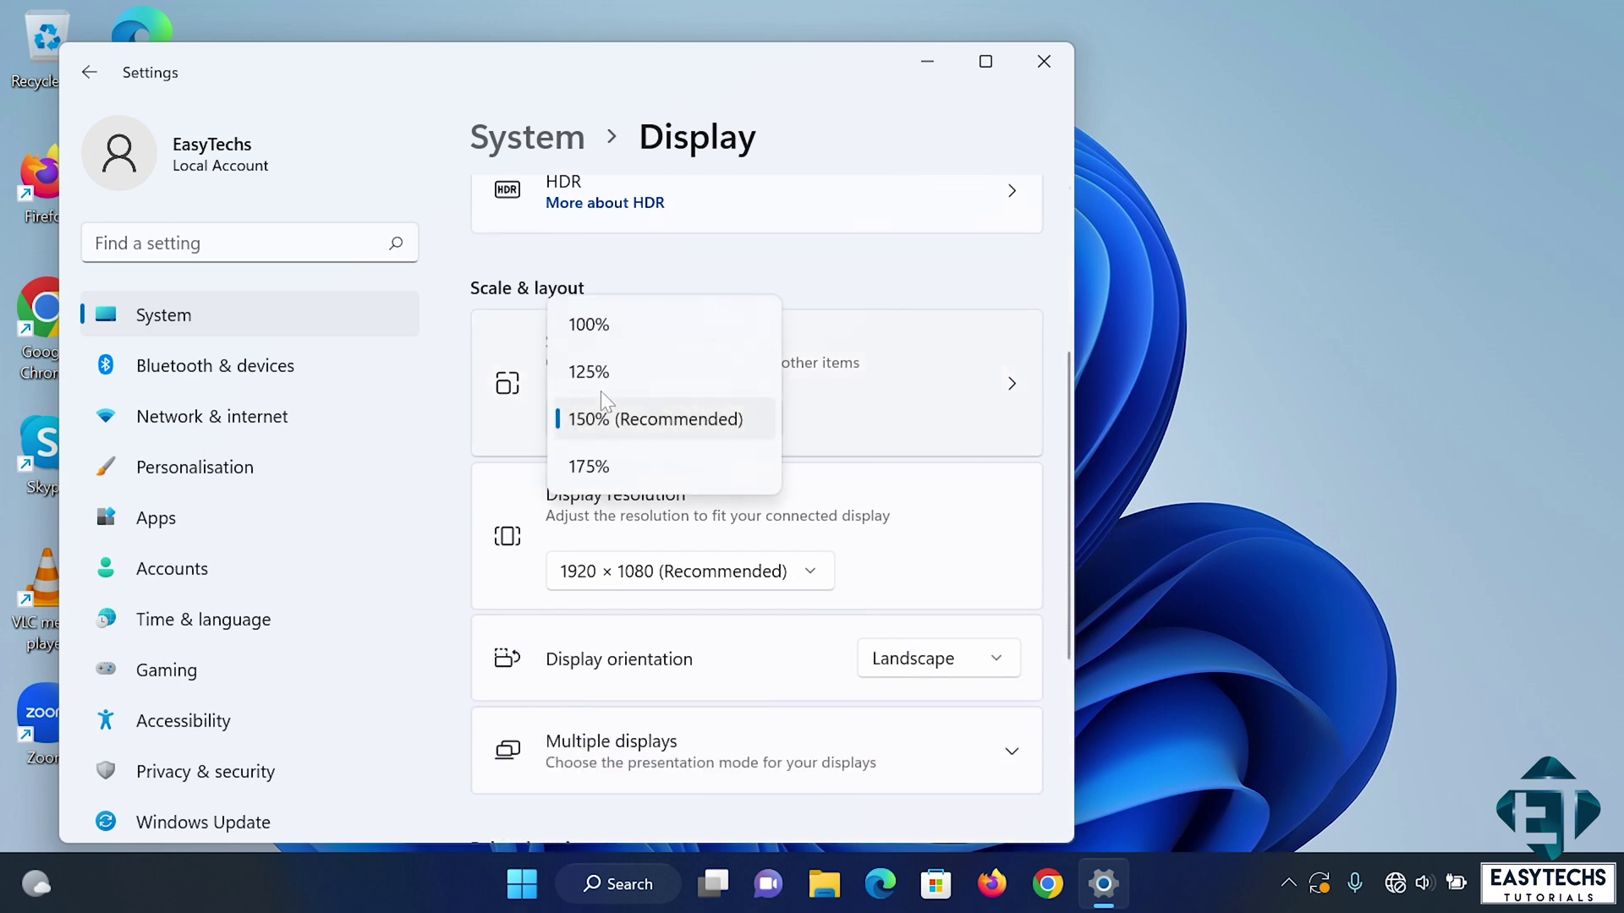
pyautogui.click(815, 295)
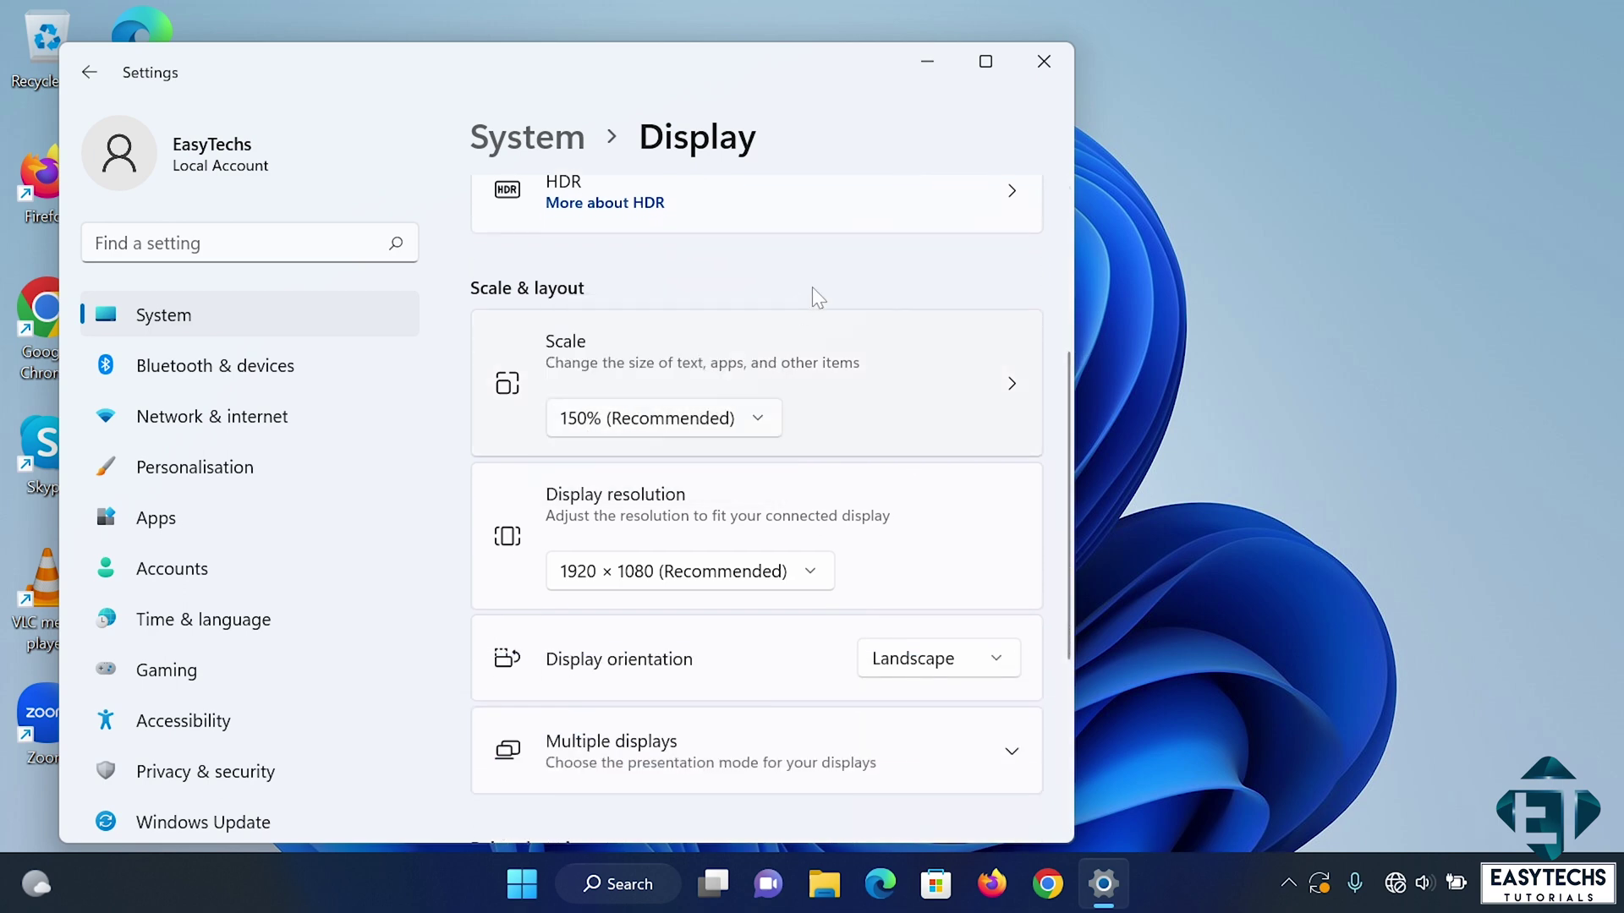
pyautogui.click(764, 572)
pyautogui.click(917, 561)
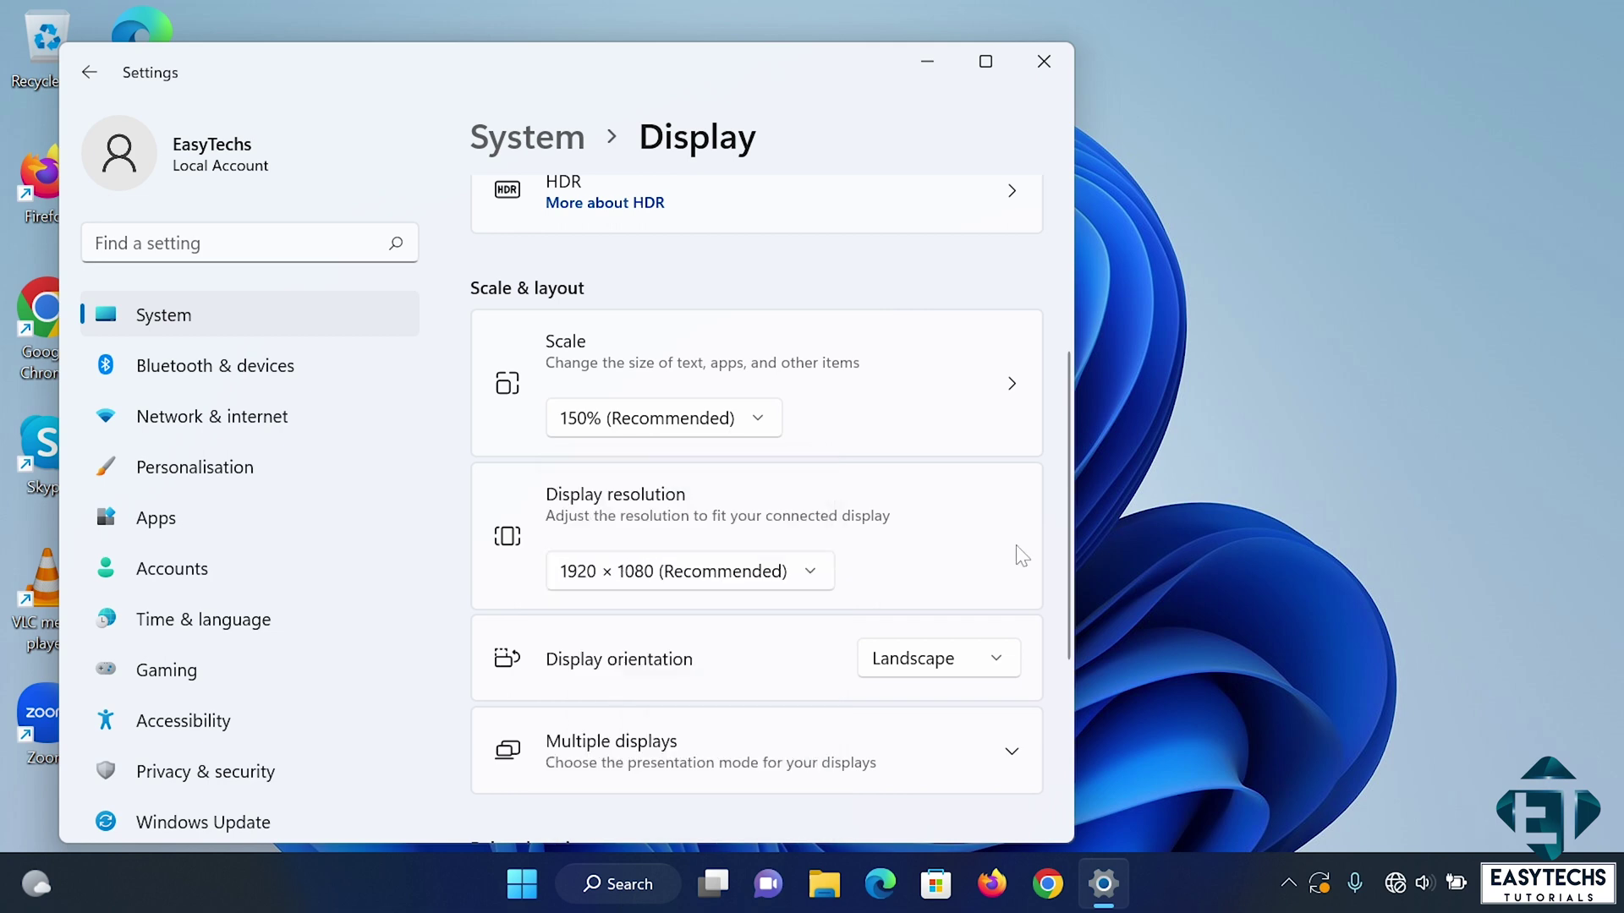
pyautogui.moveTo(1067, 494); pyautogui.dragTo(1056, 602)
pyautogui.scroll(-1, 1053, 602)
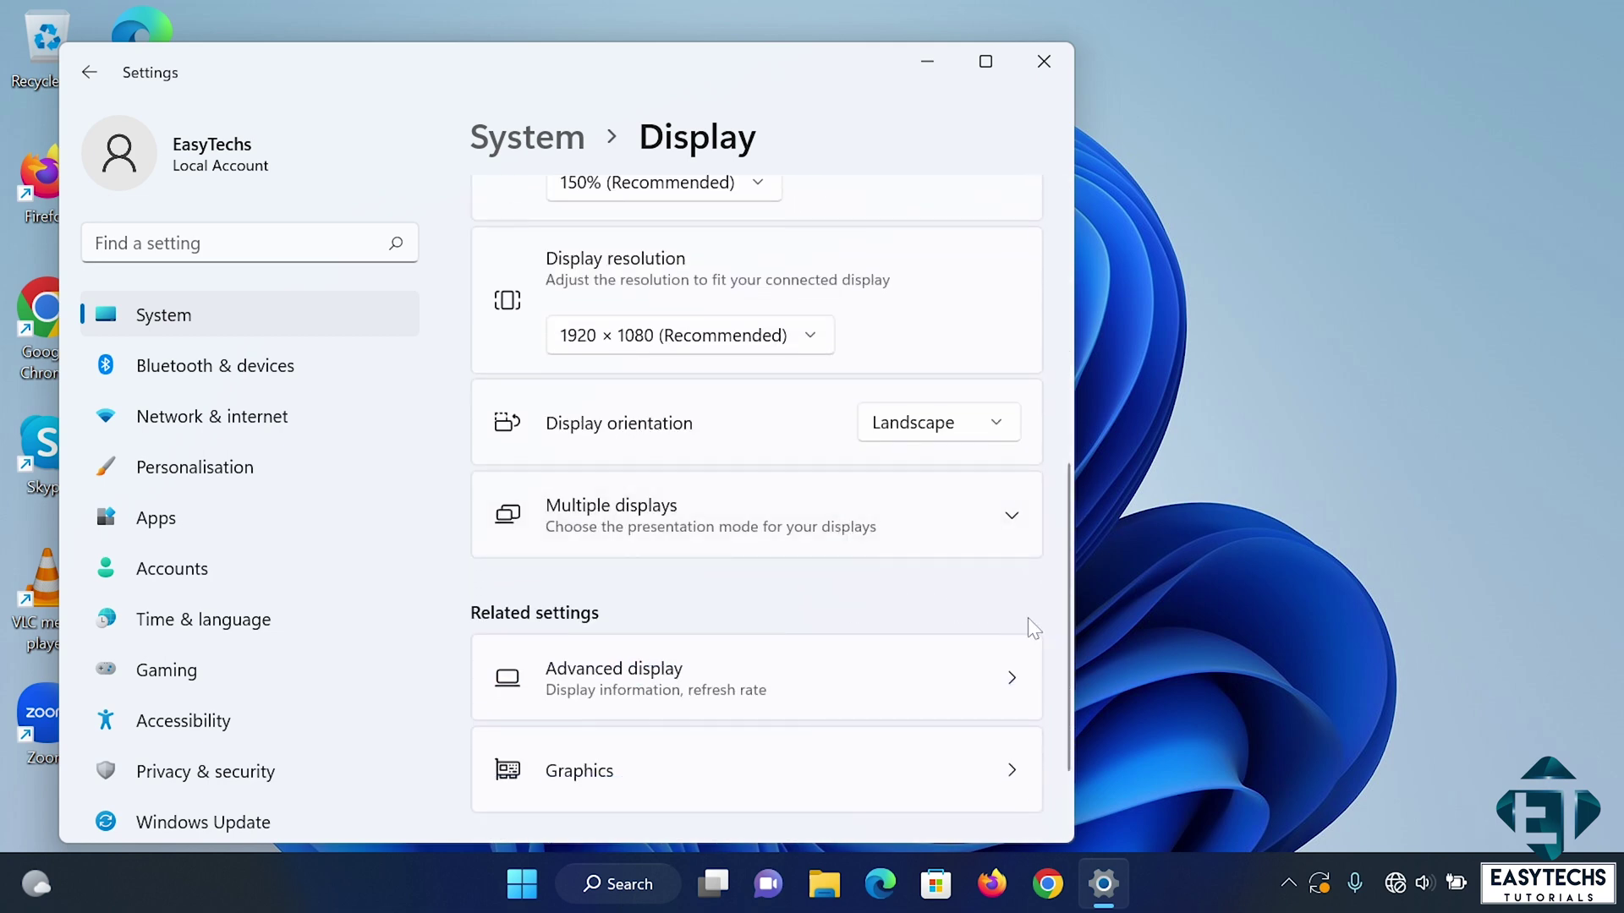
# Step: In Advanced display, keep the internal display's refresh rate at 60,02 Hz
pyautogui.moveTo(1065, 630); pyautogui.dragTo(1052, 662)
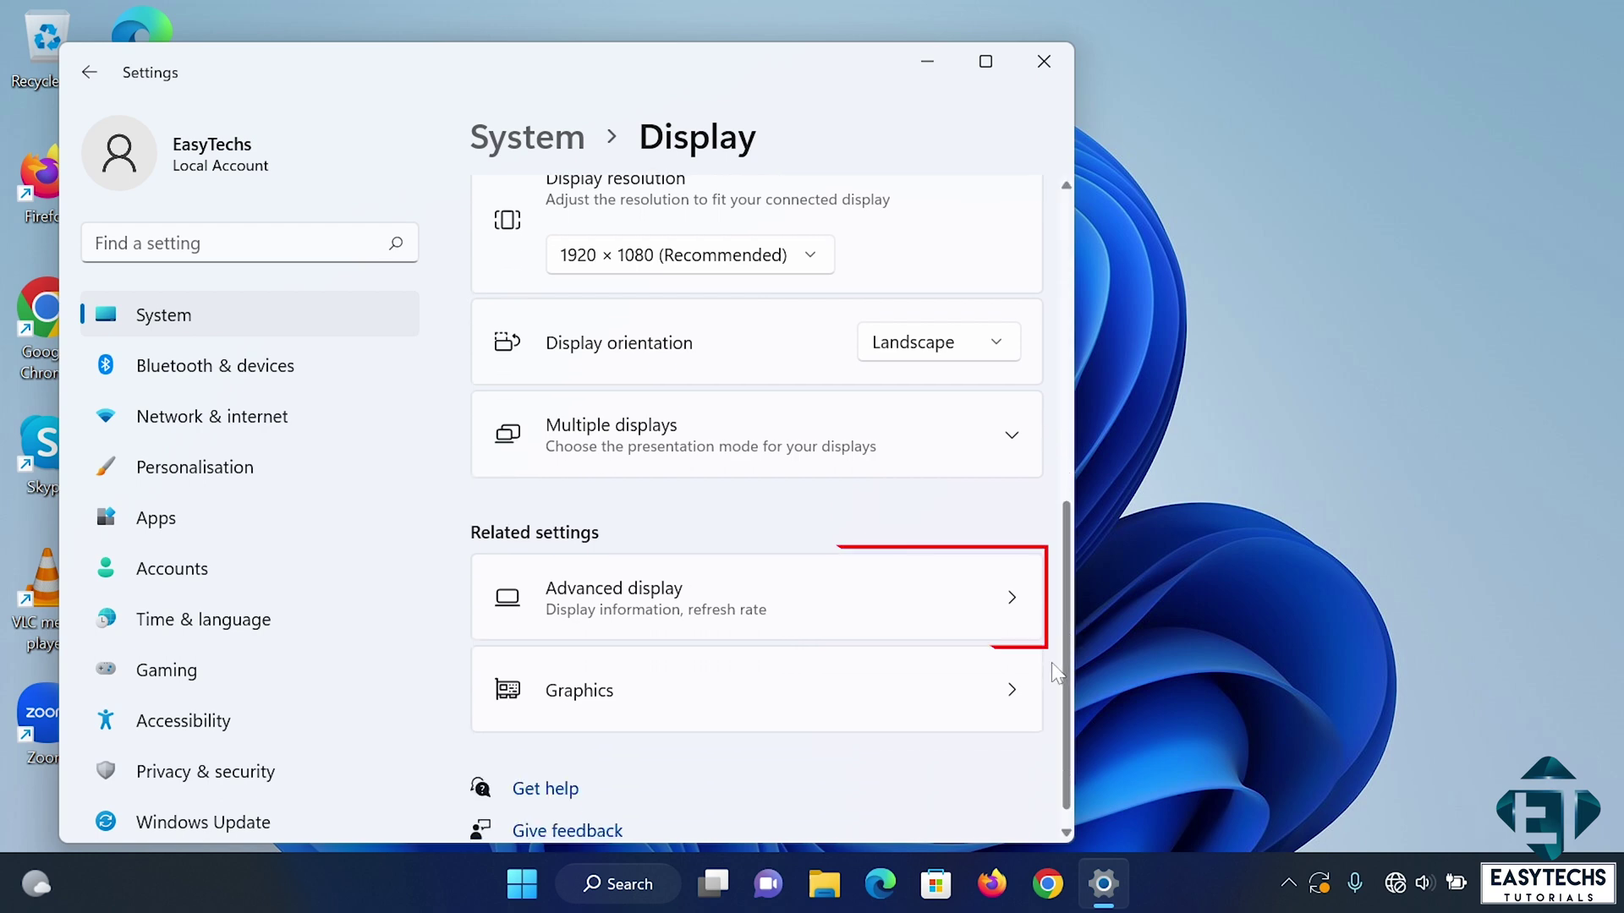
pyautogui.click(856, 600)
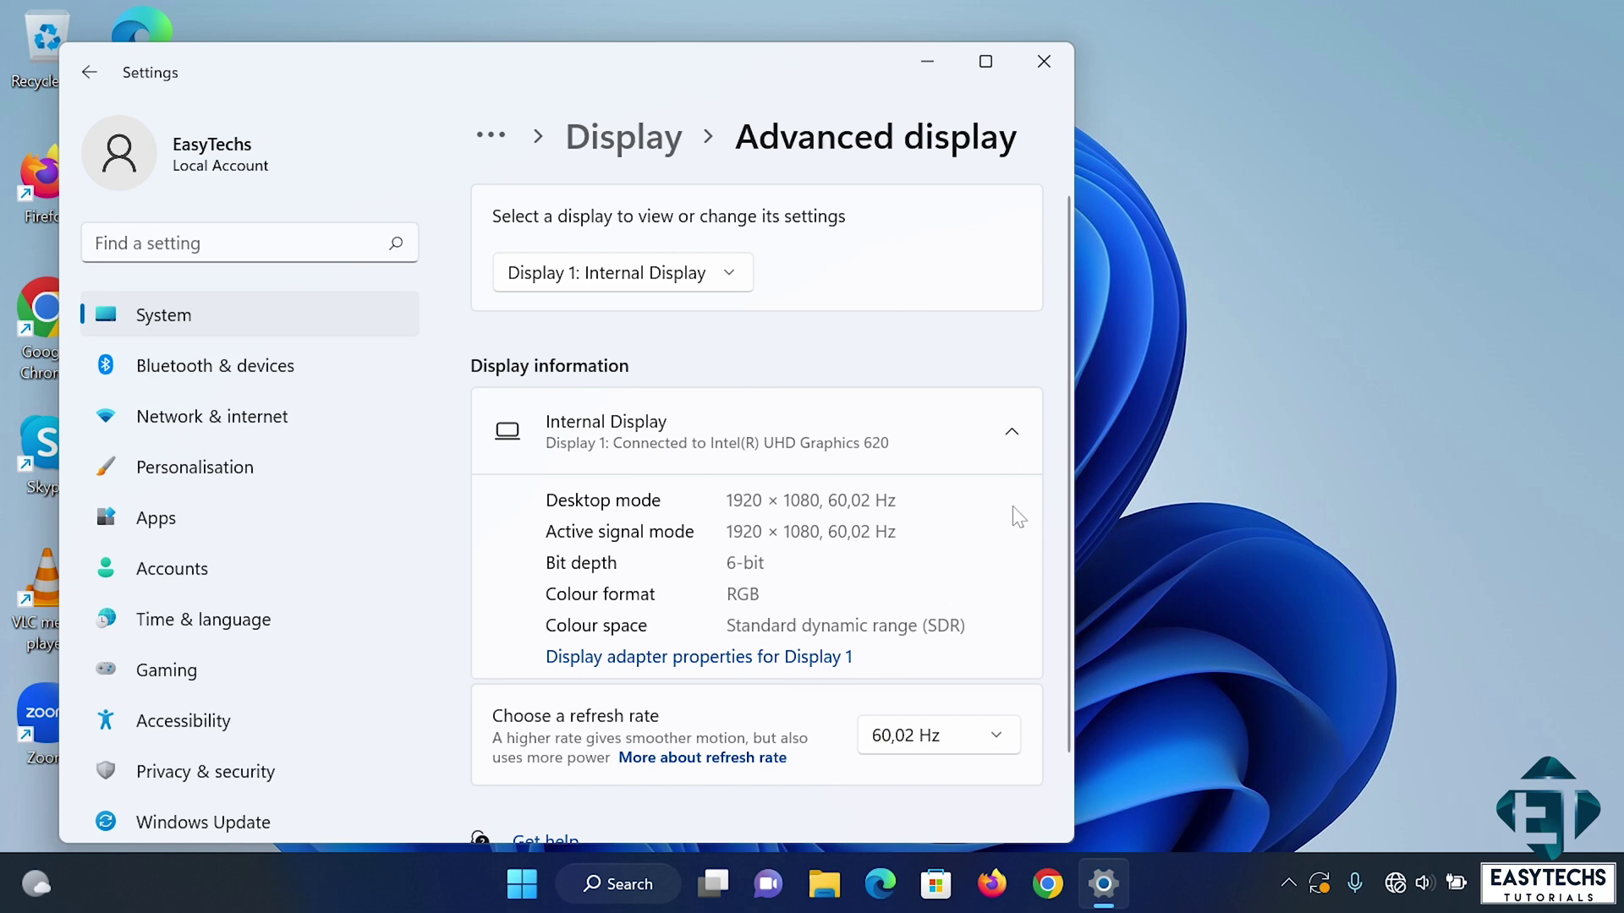
pyautogui.scroll(-2, 1065, 511)
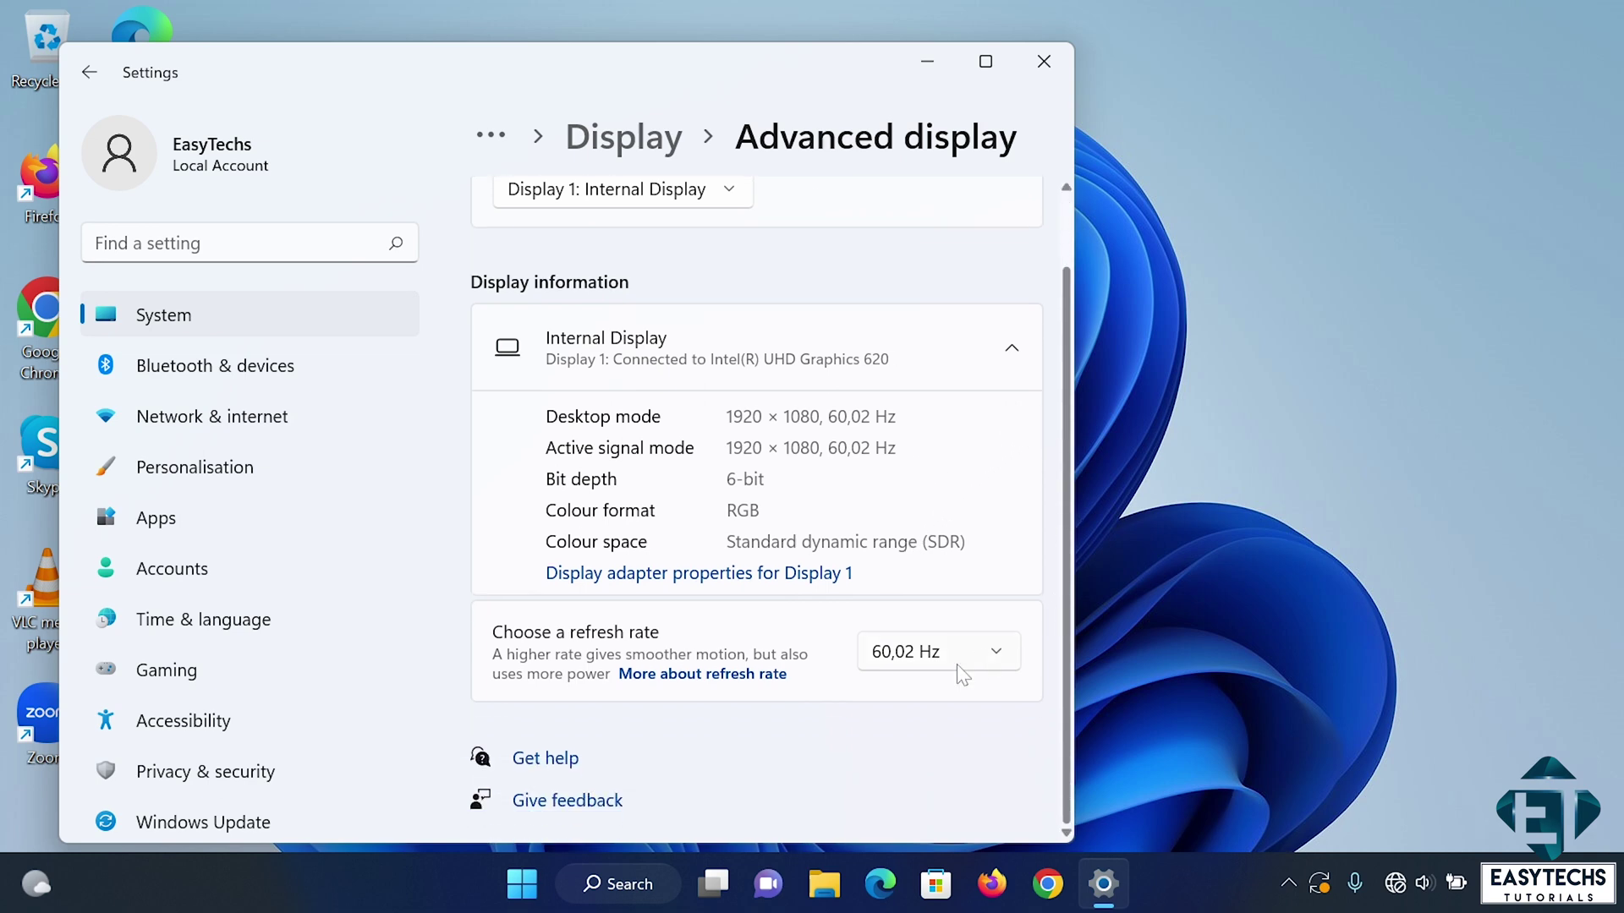
pyautogui.click(920, 658)
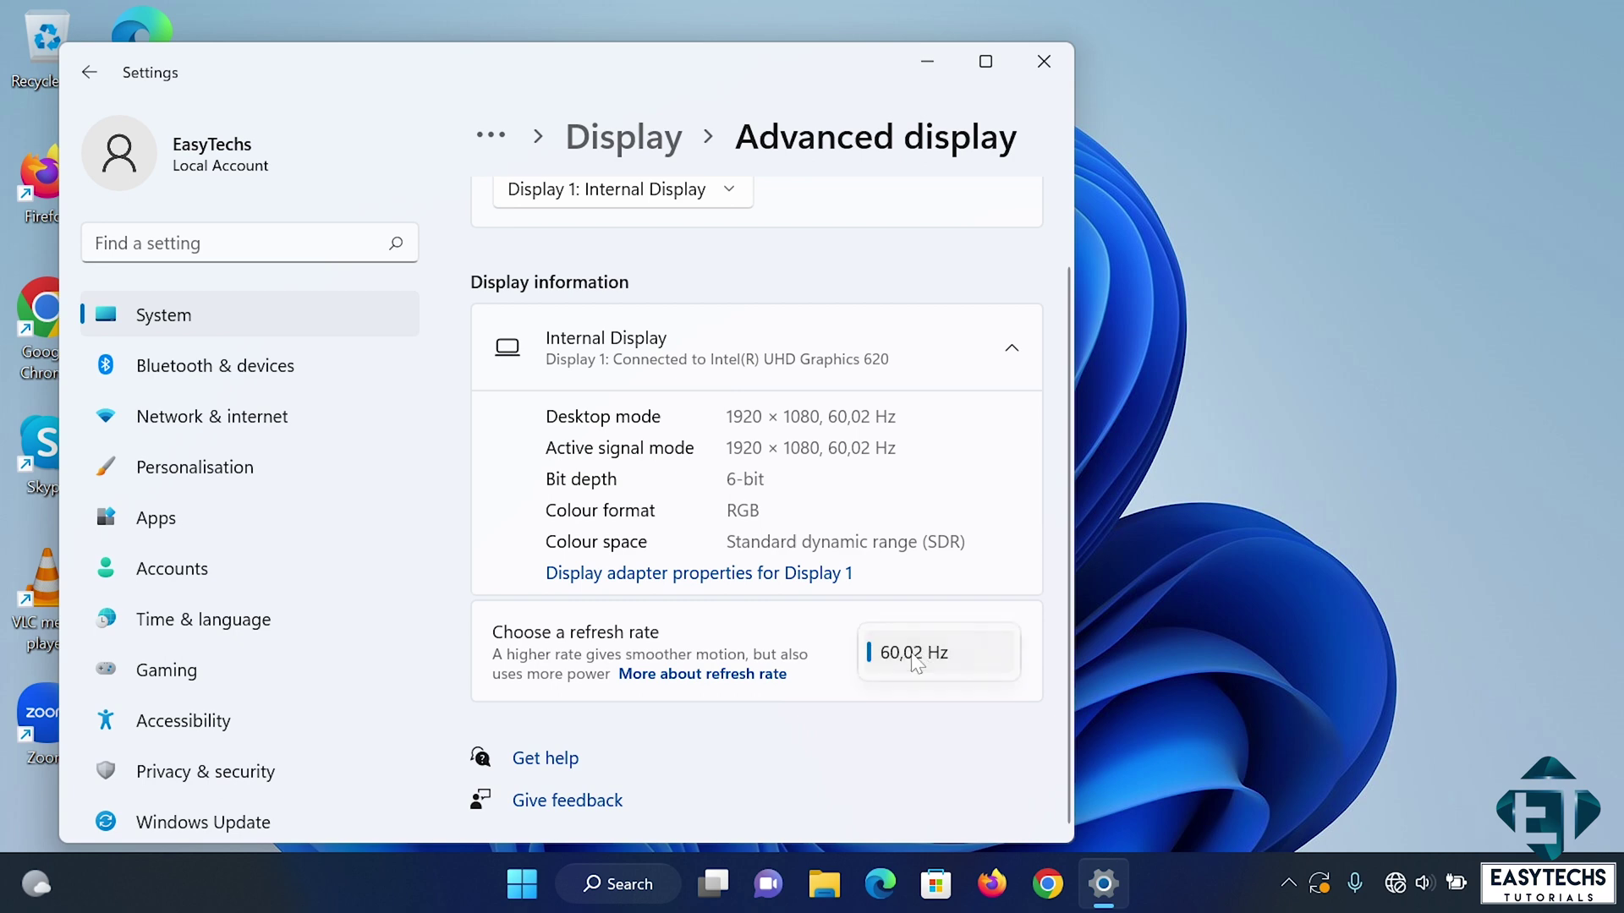
pyautogui.click(947, 755)
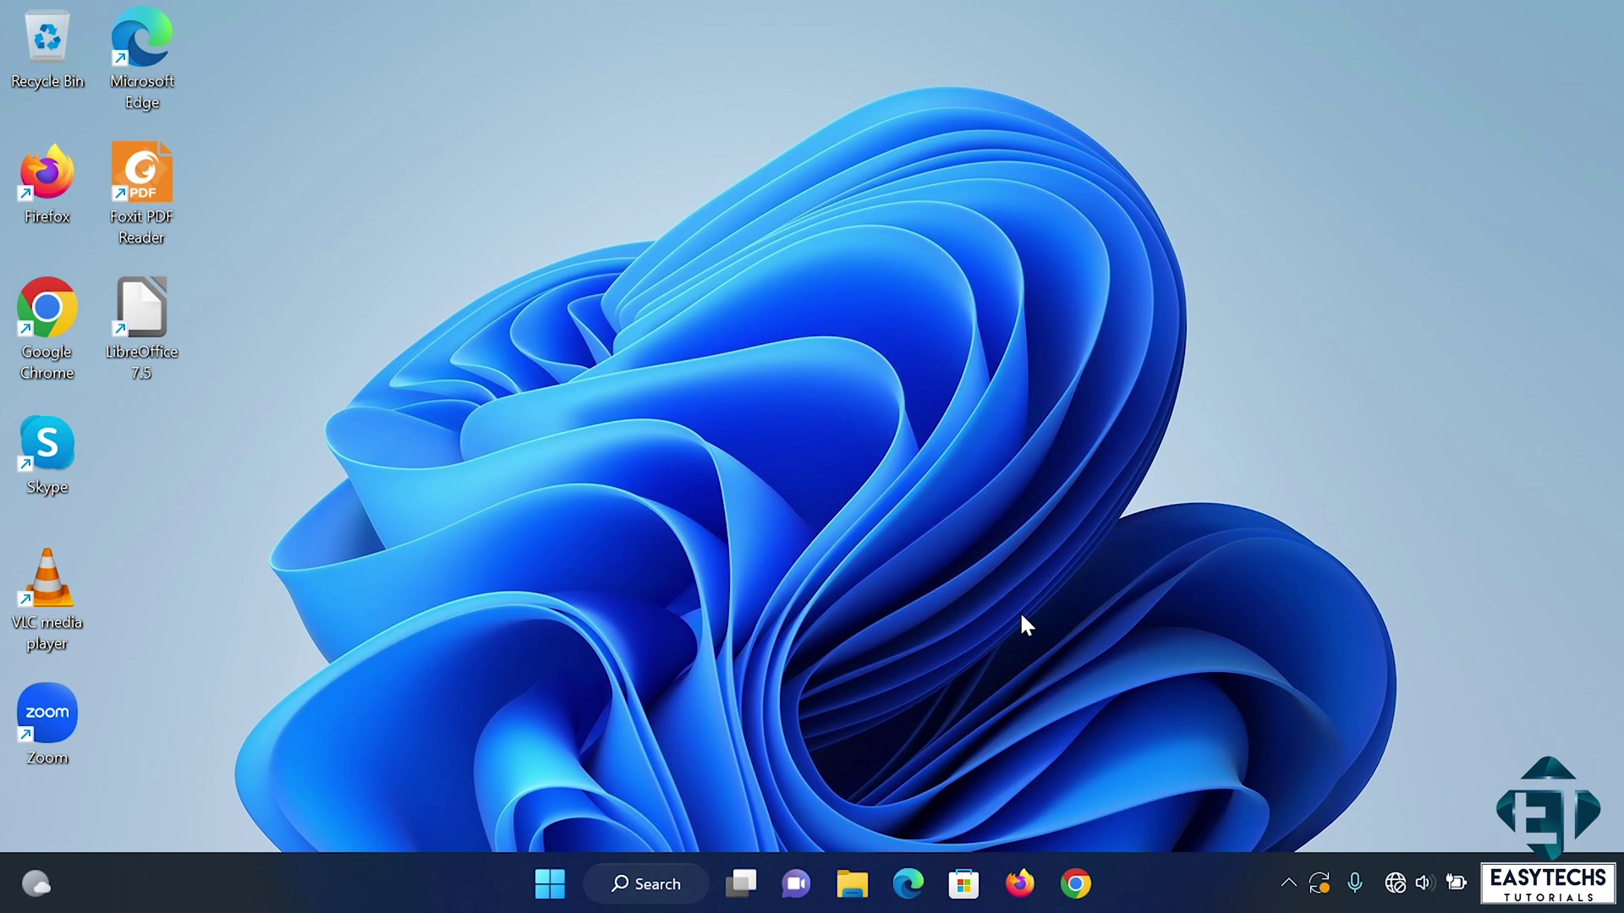
pyautogui.click(548, 882)
pyautogui.click(1138, 309)
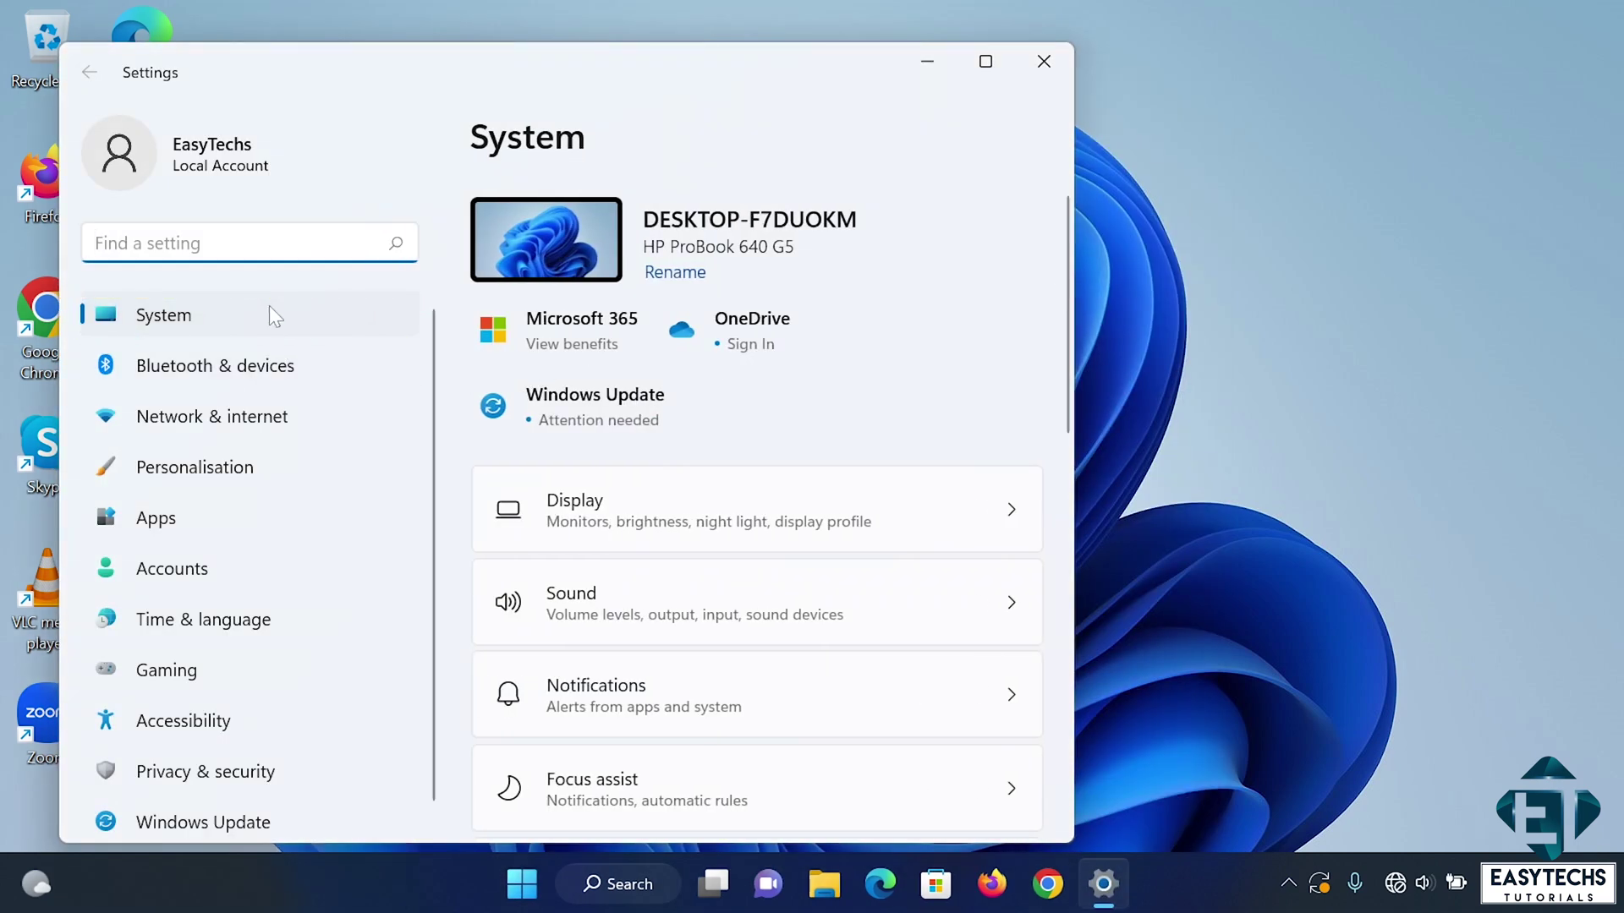
pyautogui.click(658, 497)
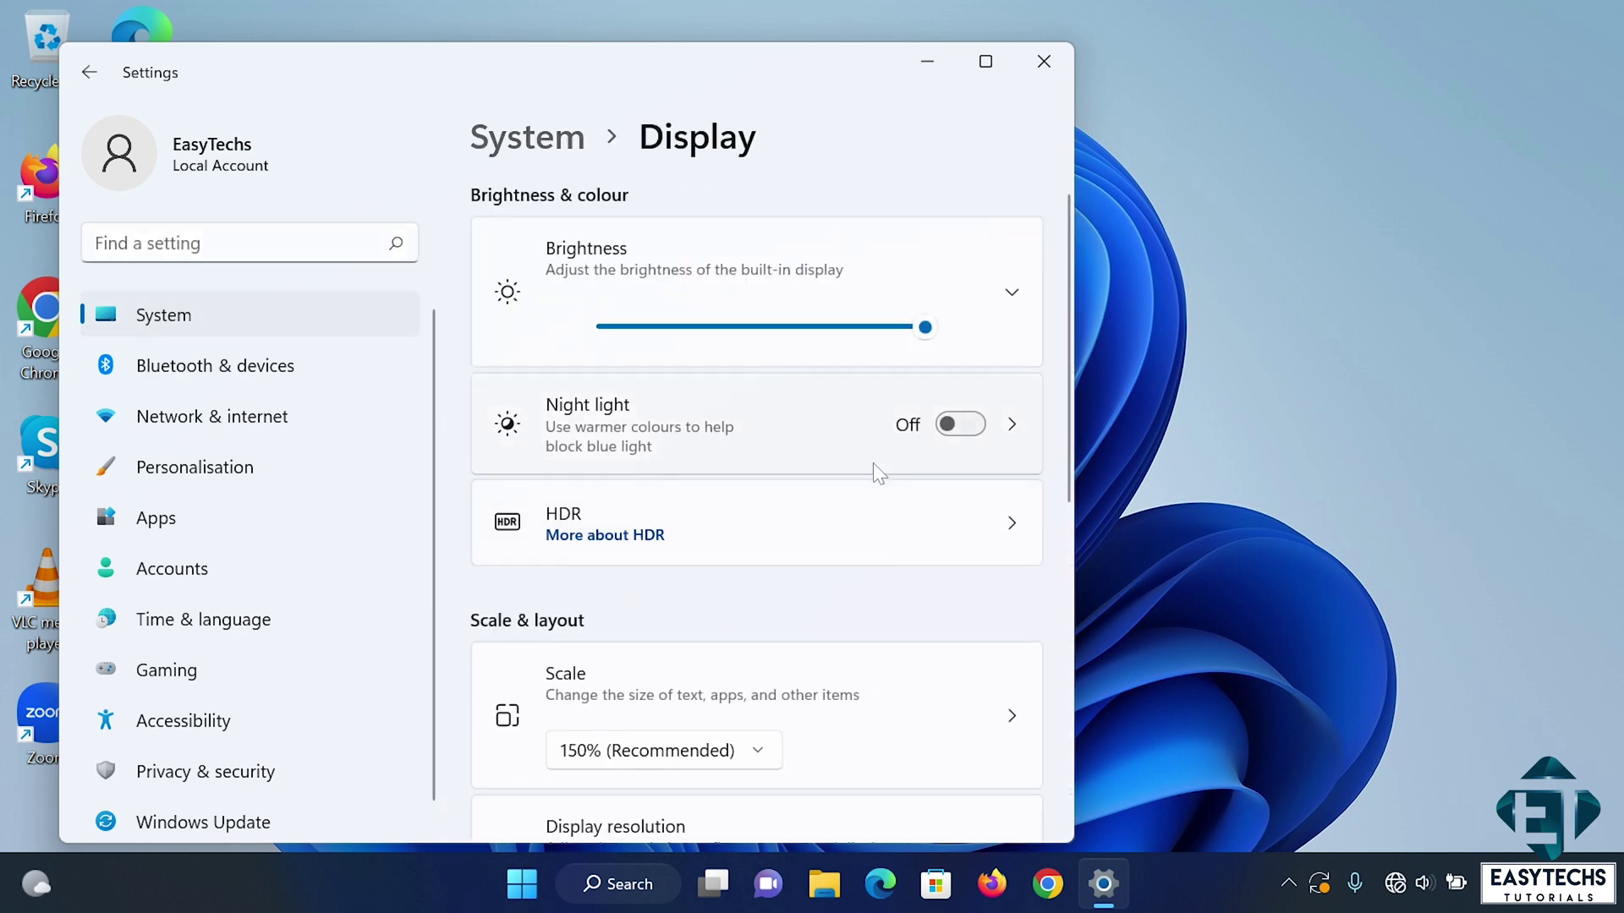
pyautogui.scroll(-6, 1069, 307)
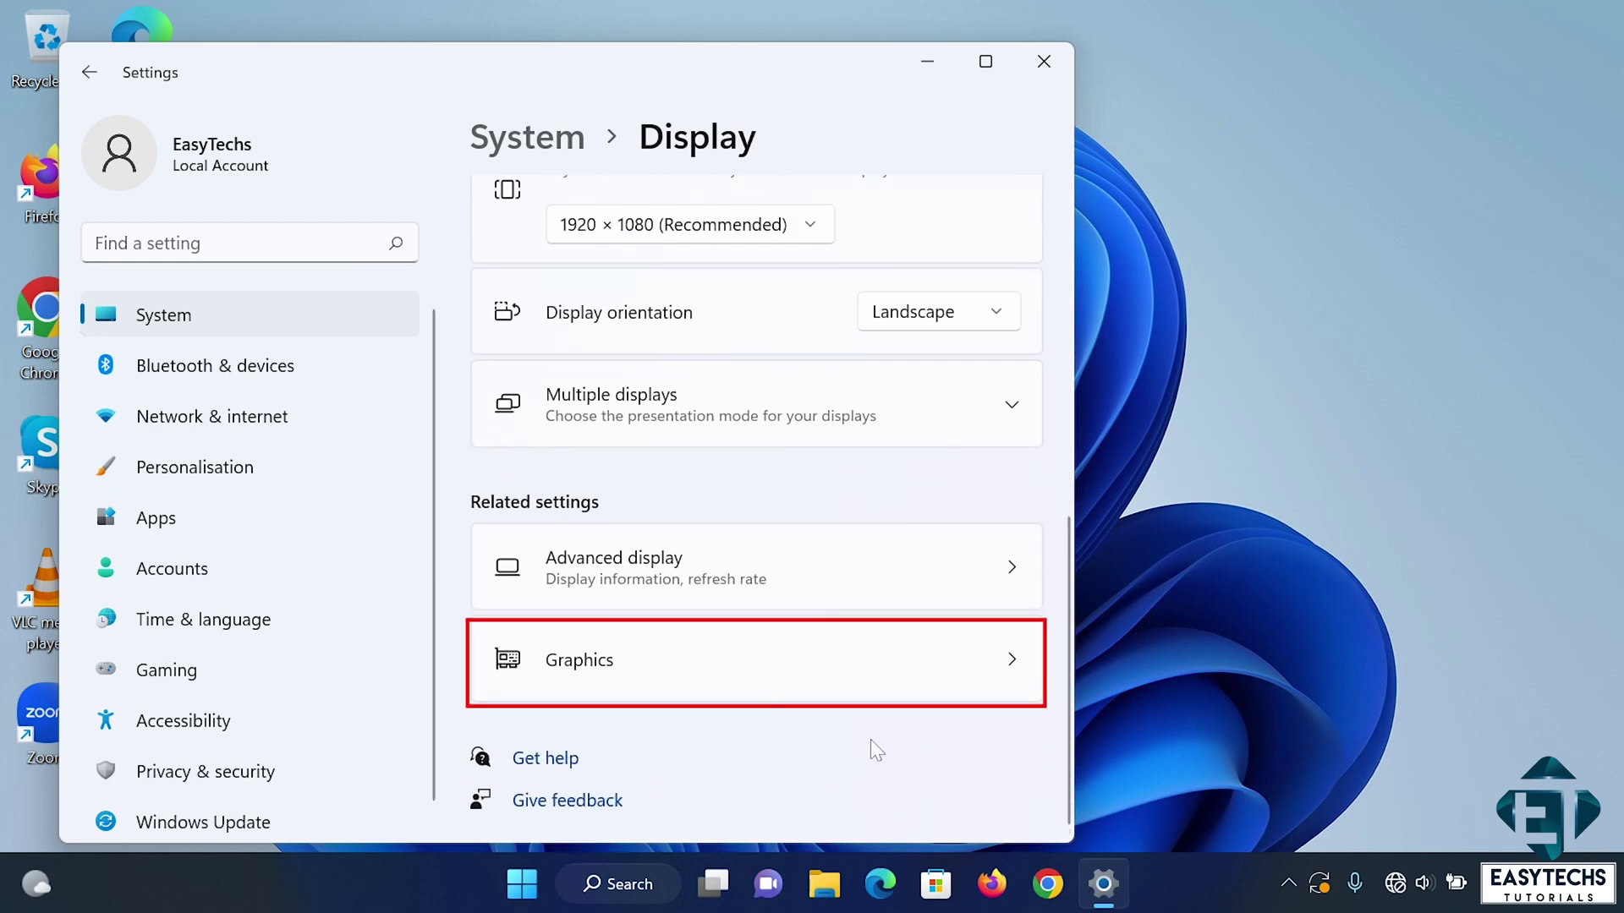
pyautogui.click(682, 661)
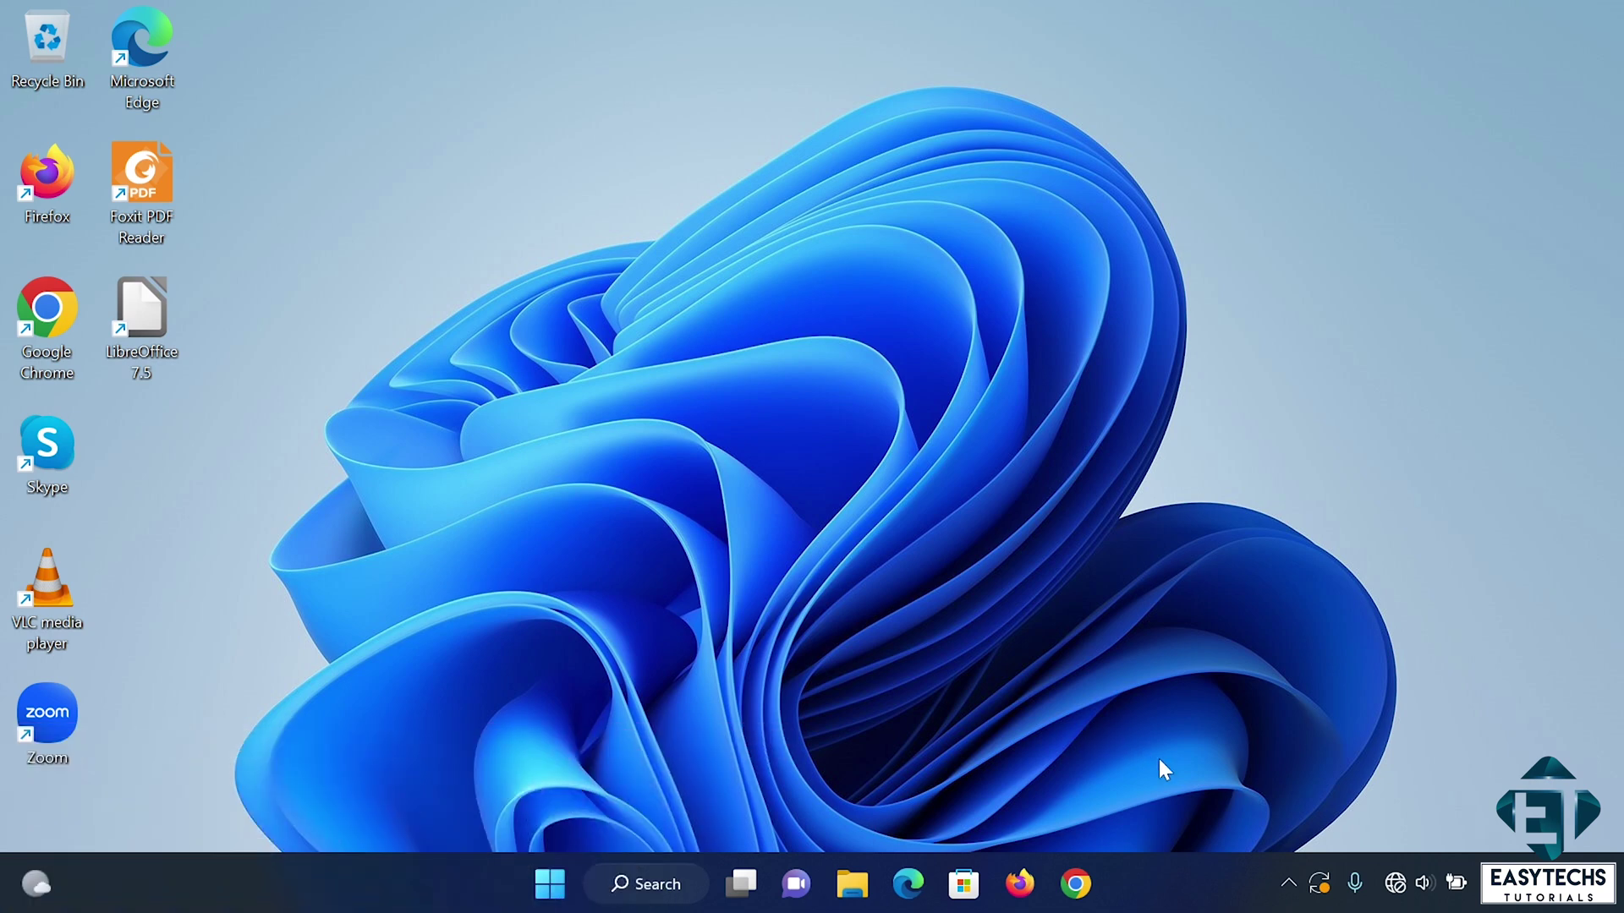
# Step: Open Windows Security from the tray and turn on cloud-delivered and tamper protection
pyautogui.click(1287, 883)
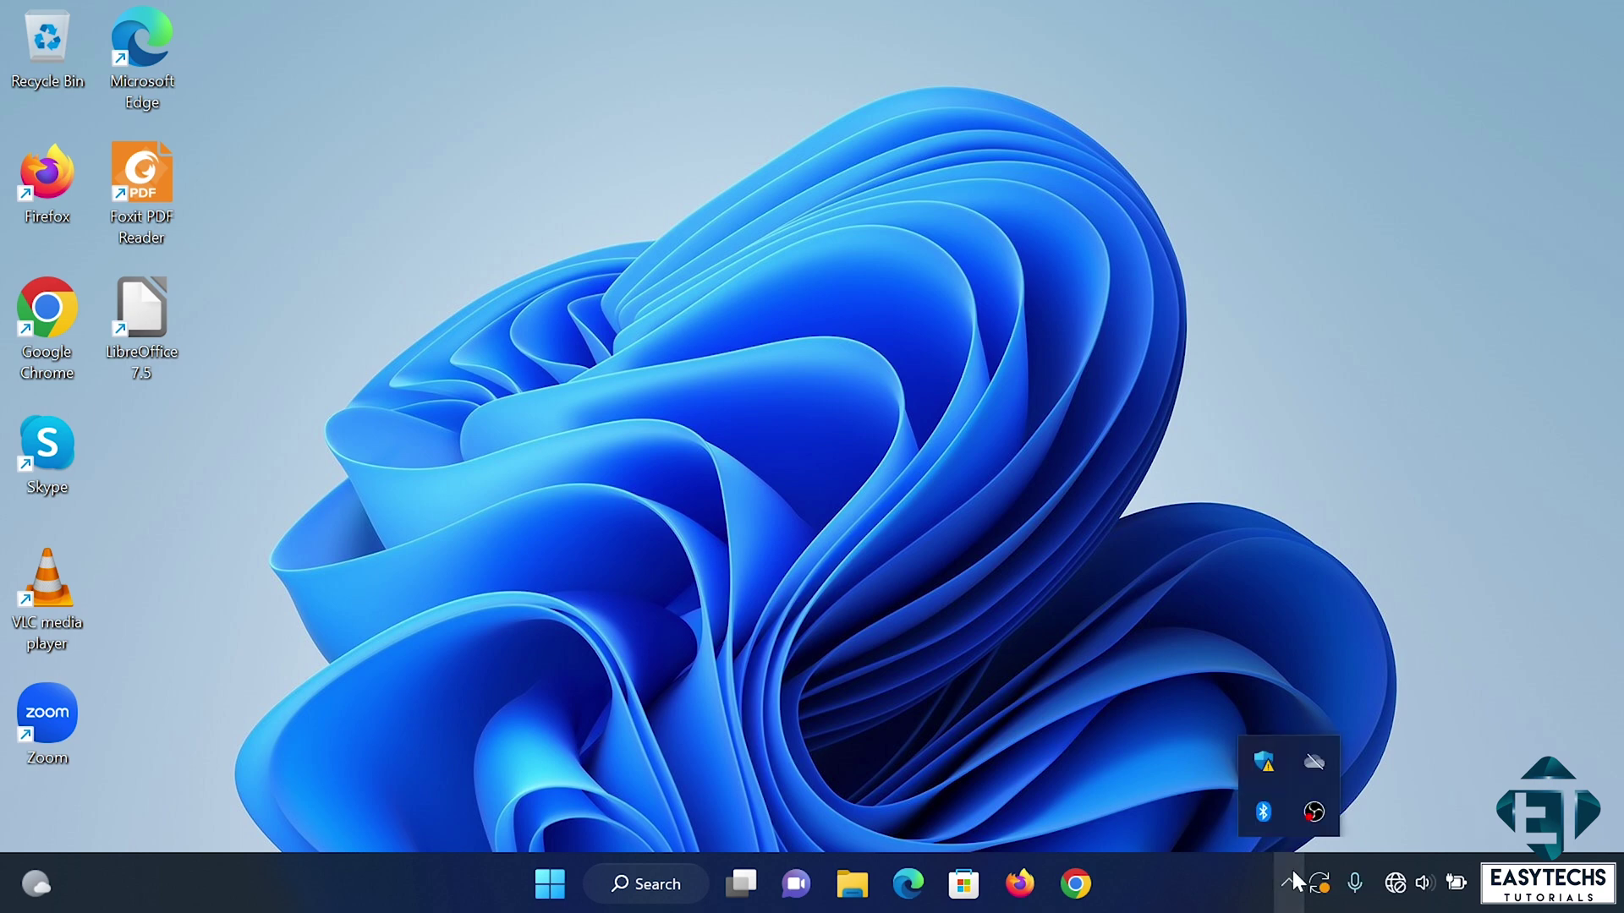
pyautogui.click(1265, 758)
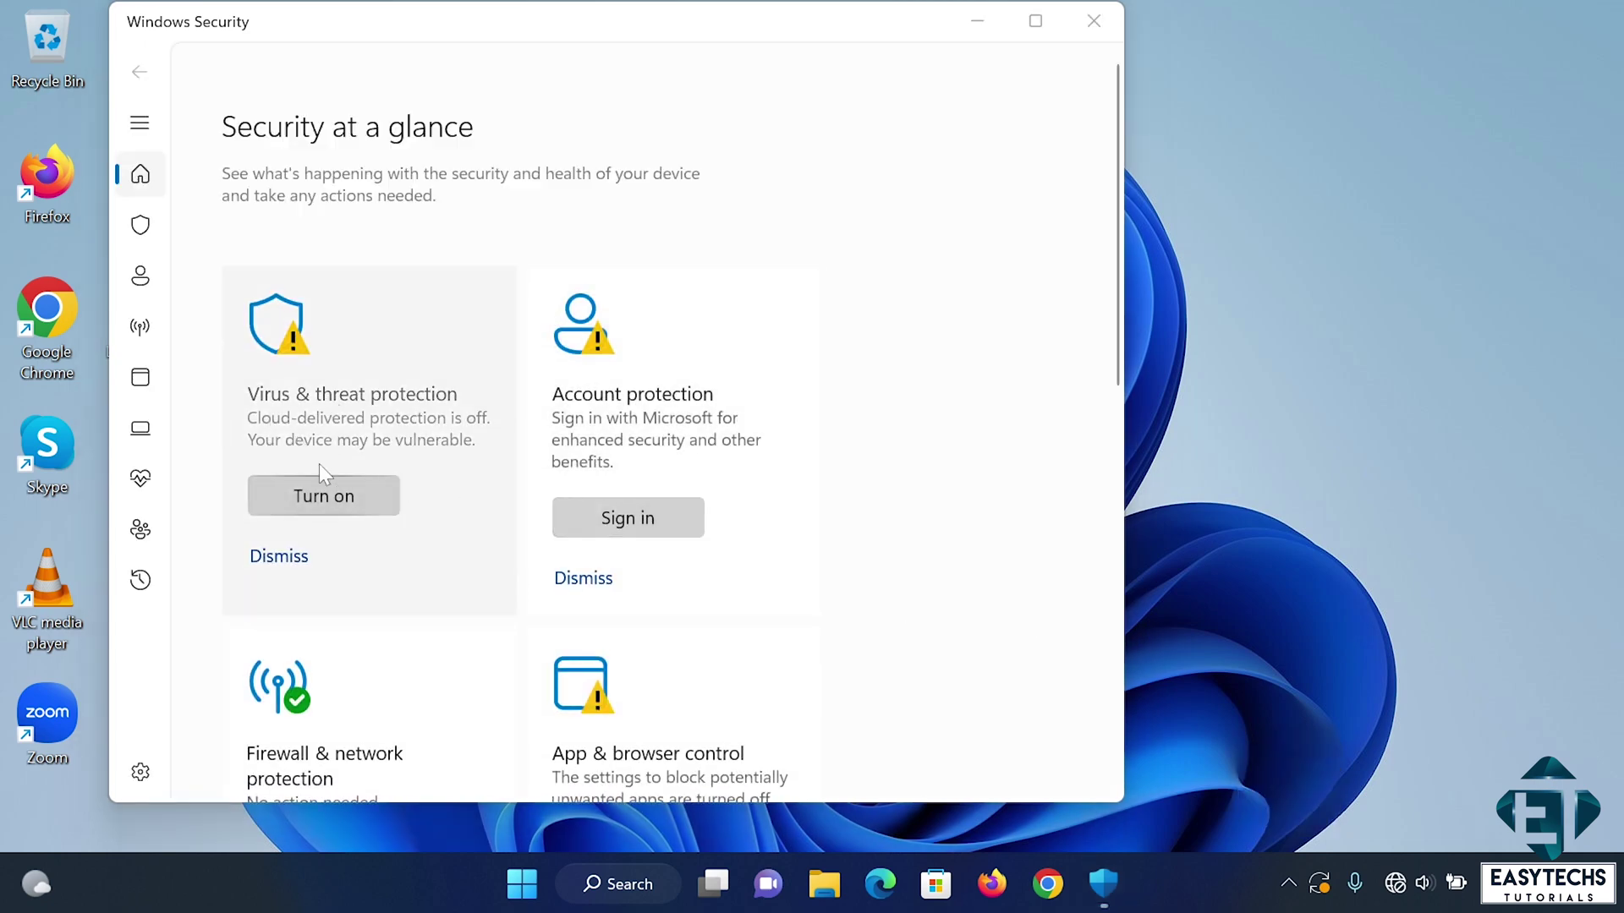
pyautogui.click(305, 501)
pyautogui.click(449, 459)
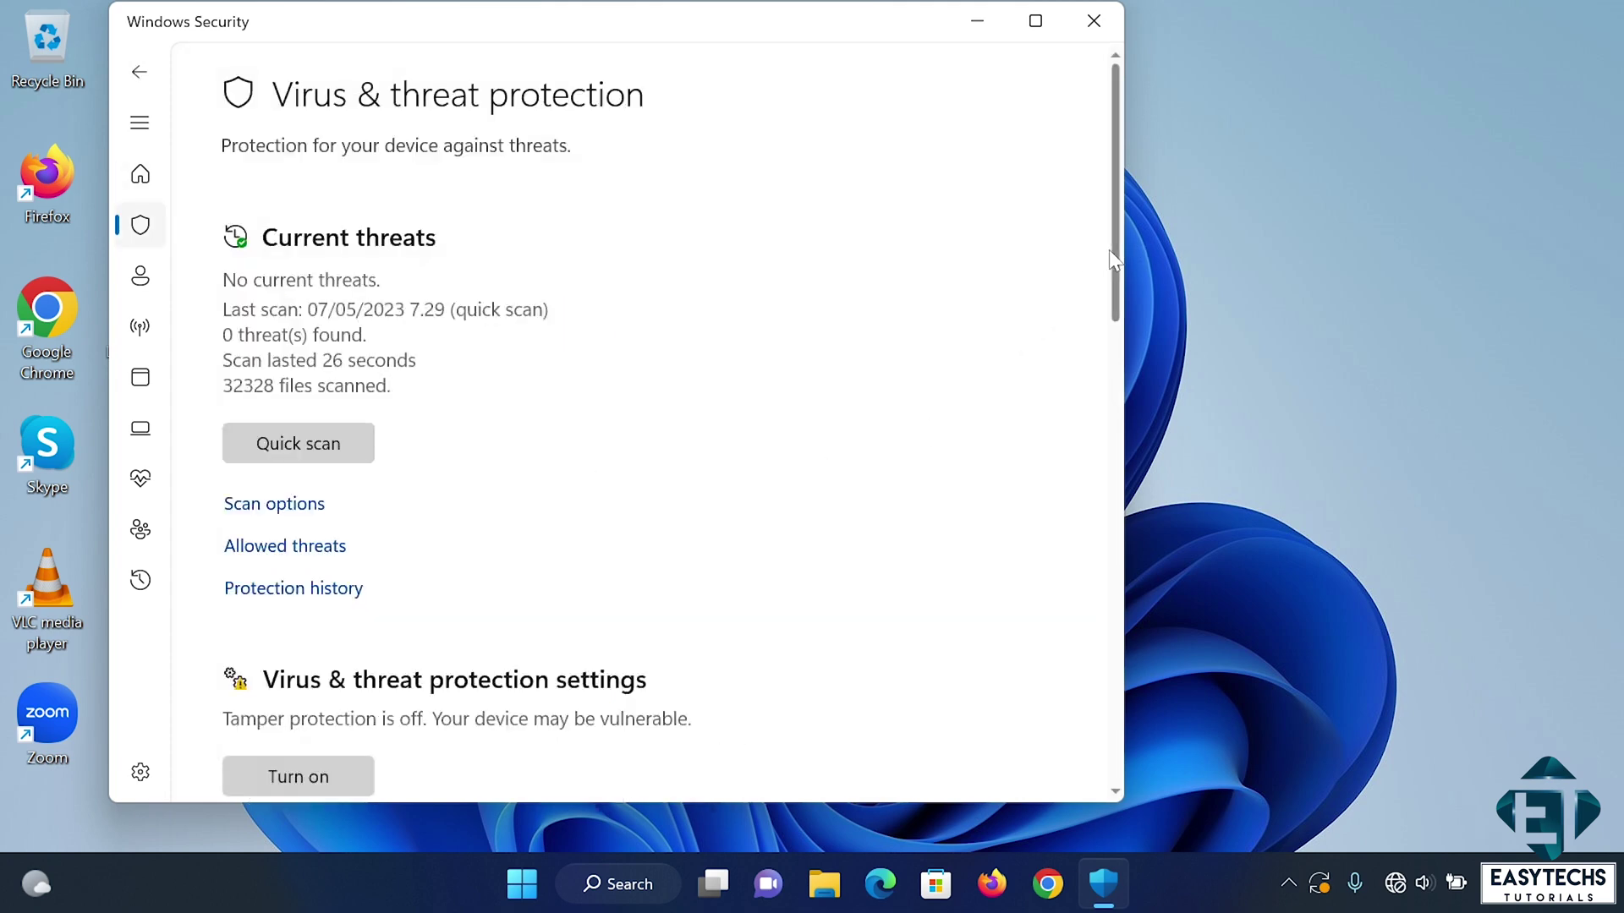
pyautogui.moveTo(1112, 258); pyautogui.dragTo(293, 414)
pyautogui.click(298, 372)
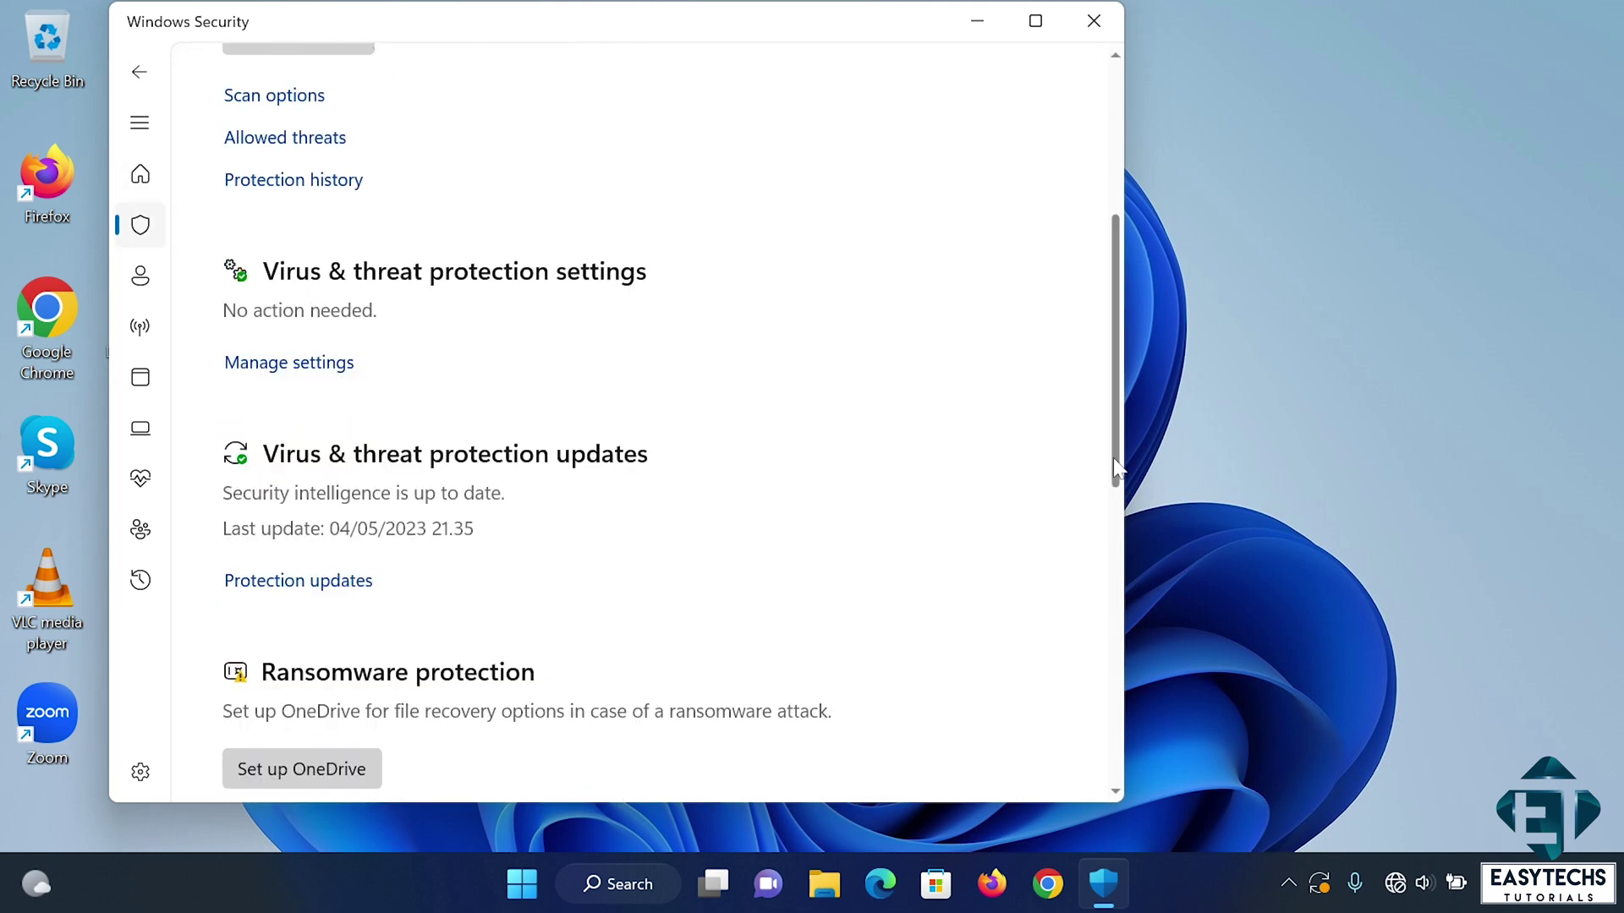
# Step: Run a Quick scan in Virus & threat protection and dismiss the 0-threats result
pyautogui.moveTo(1113, 458); pyautogui.dragTo(1124, 306)
pyautogui.click(291, 440)
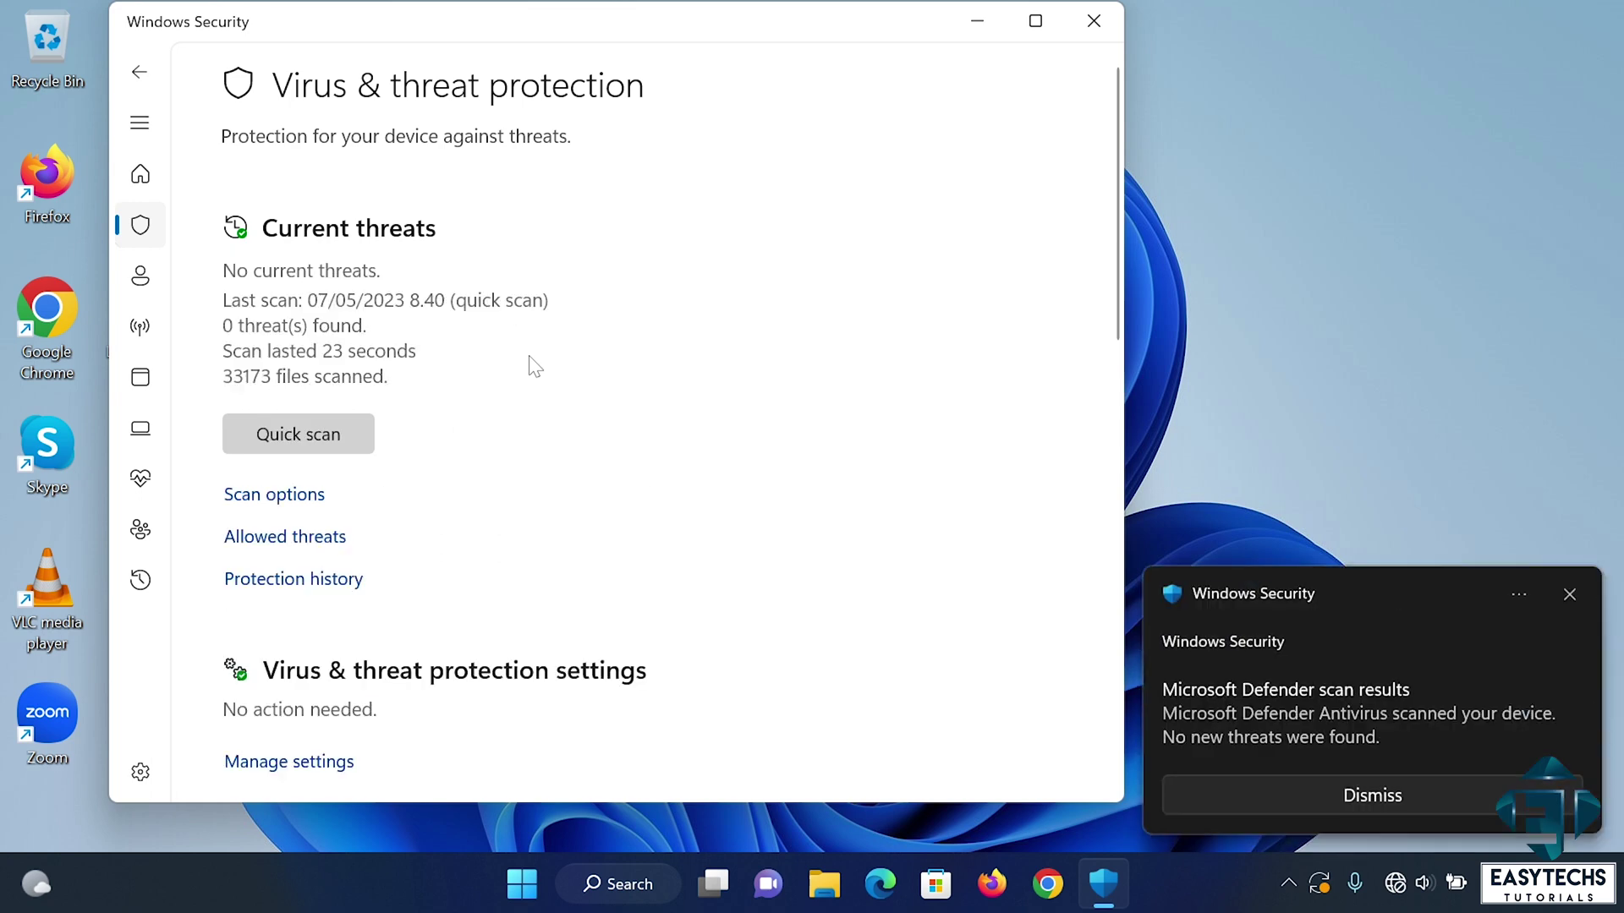
pyautogui.click(1402, 500)
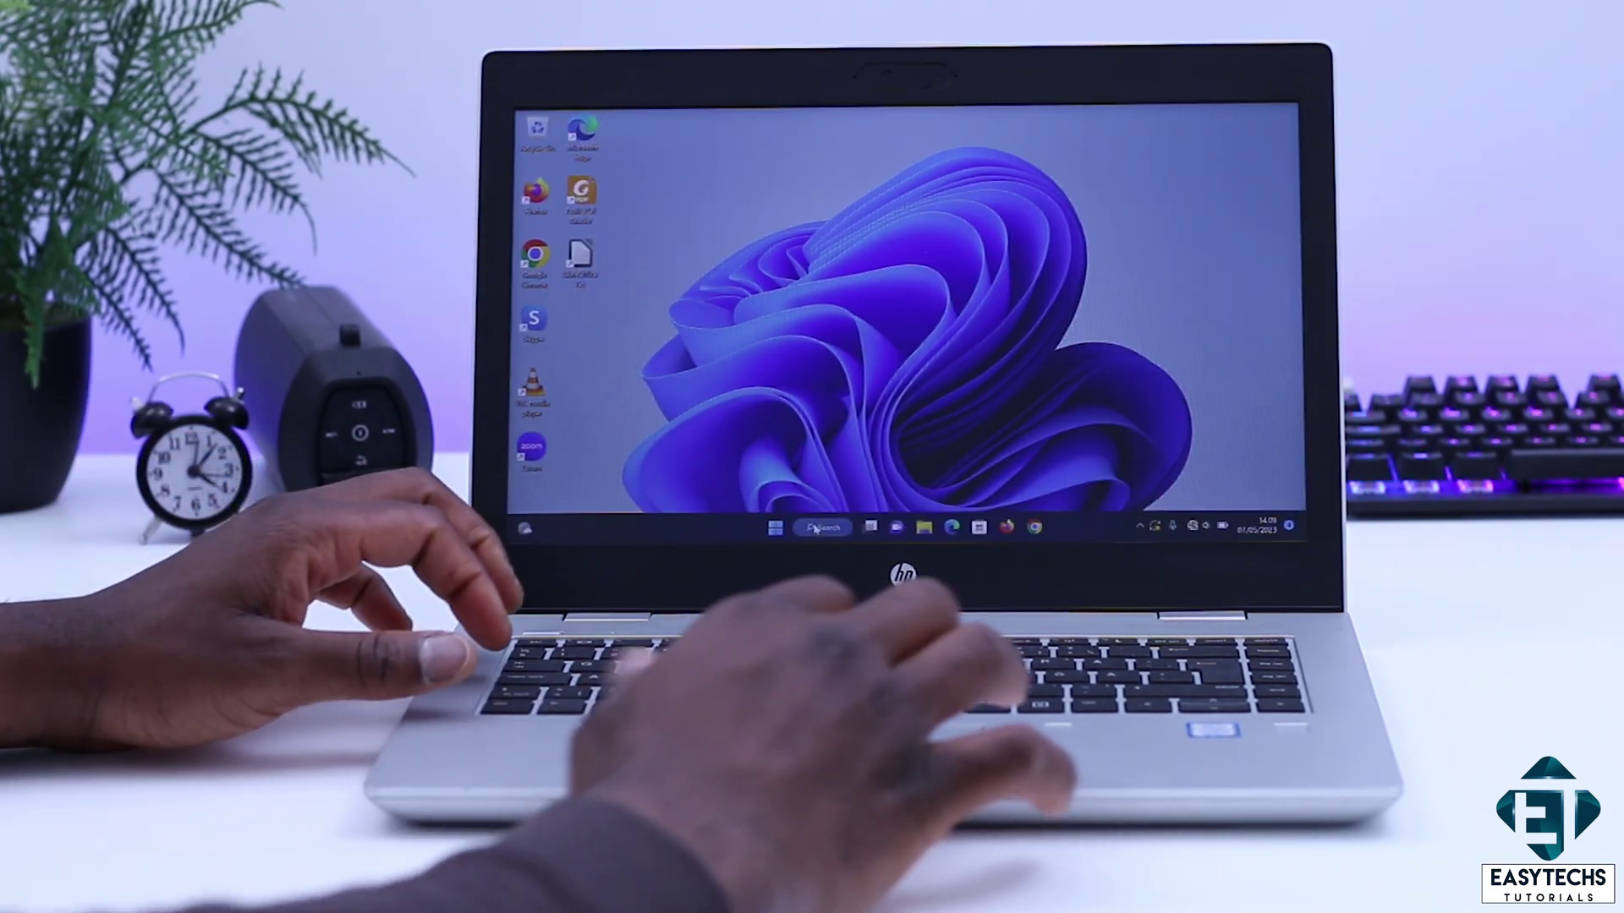
# Step: Search 'intel', launch Intel Graphics Command Center, and scroll its System Power page to Panel Self Refresh
pyautogui.press('super+s')
pyautogui.write('inte')
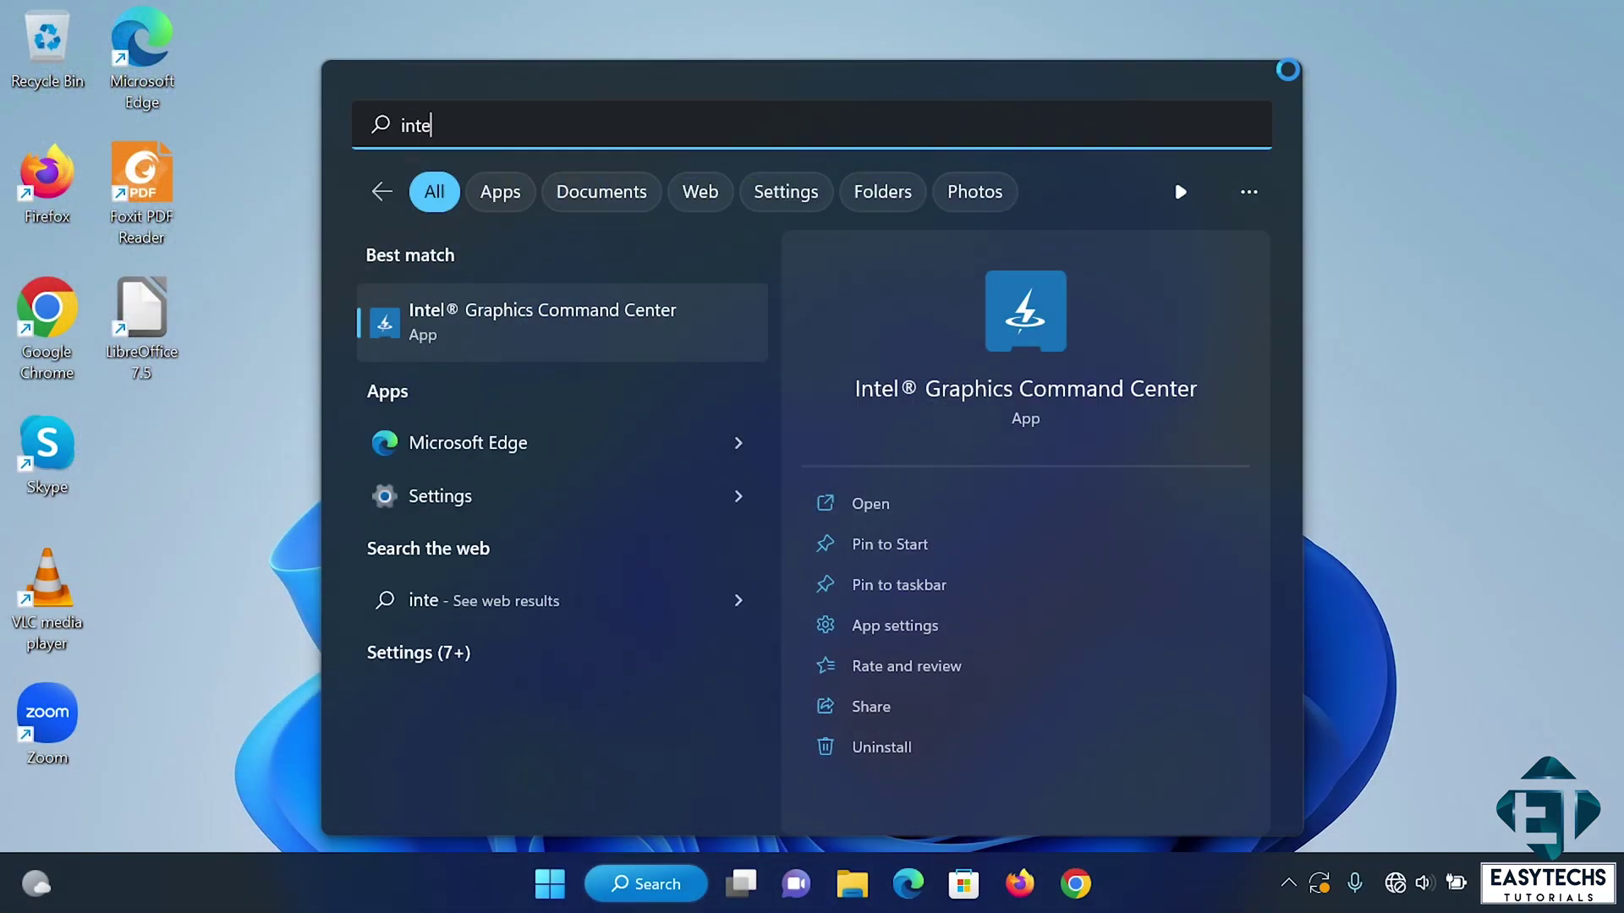
pyautogui.write('l')
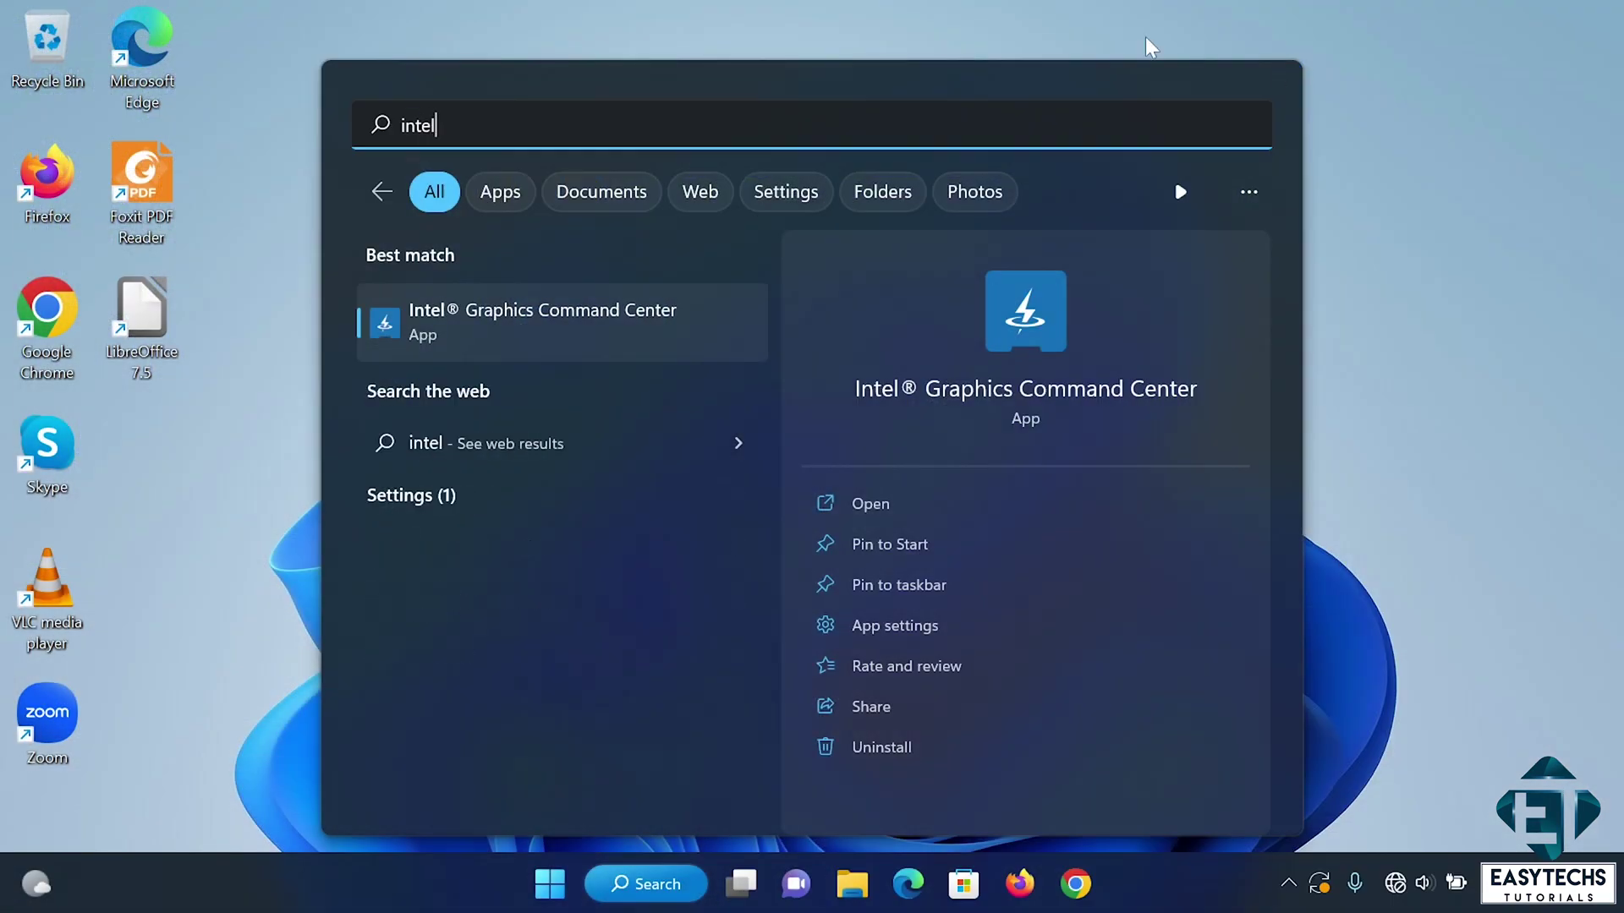
pyautogui.click(464, 309)
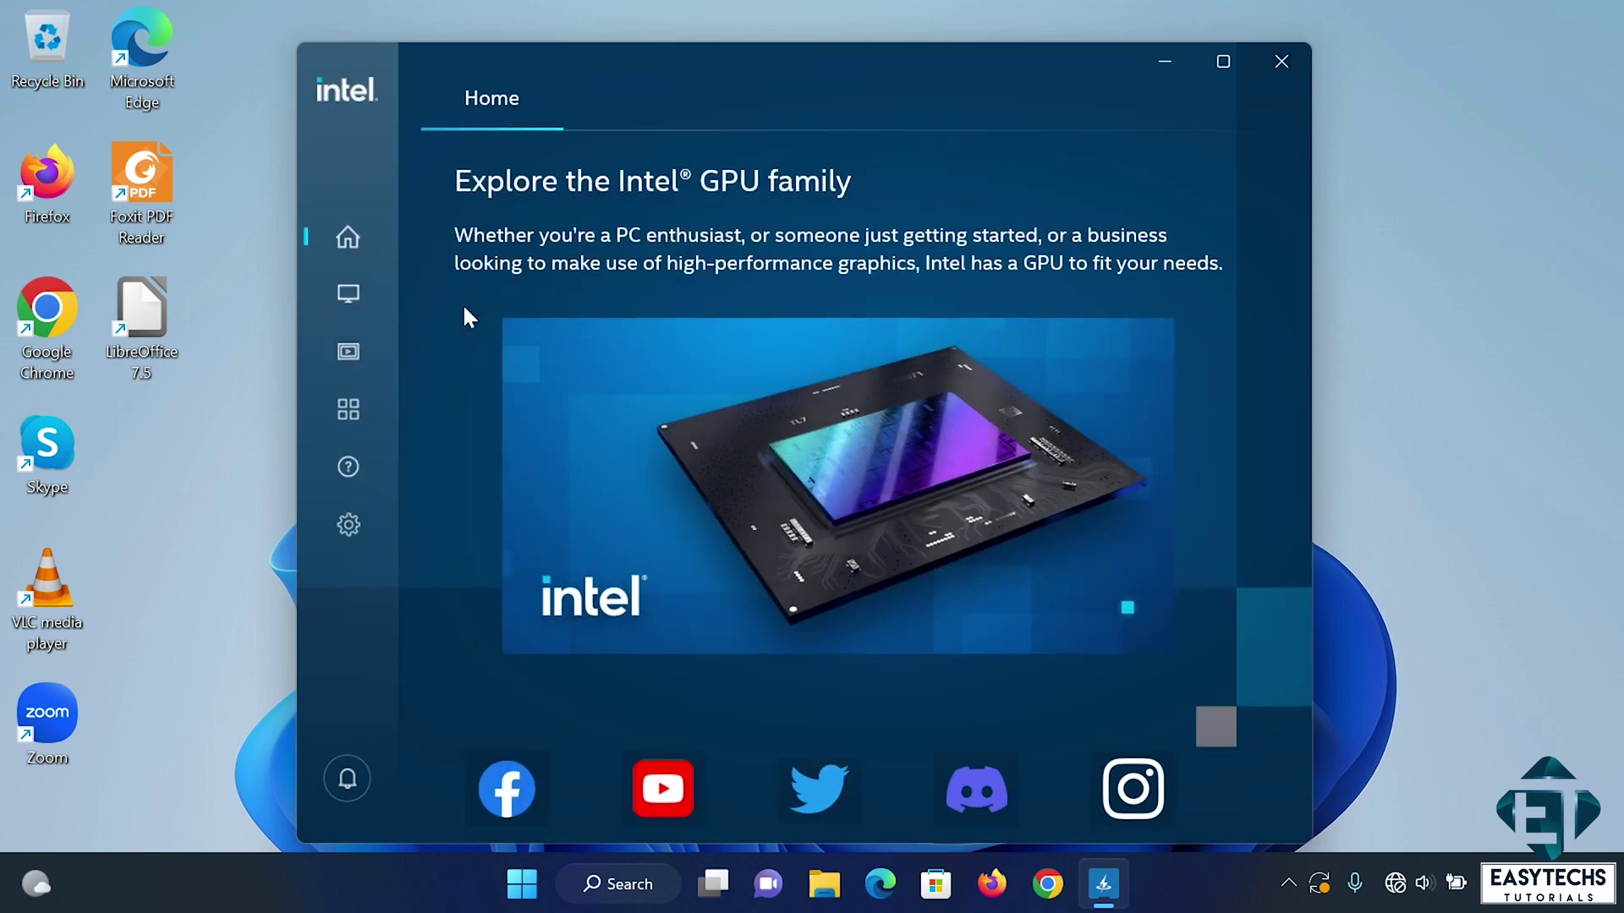
pyautogui.click(368, 411)
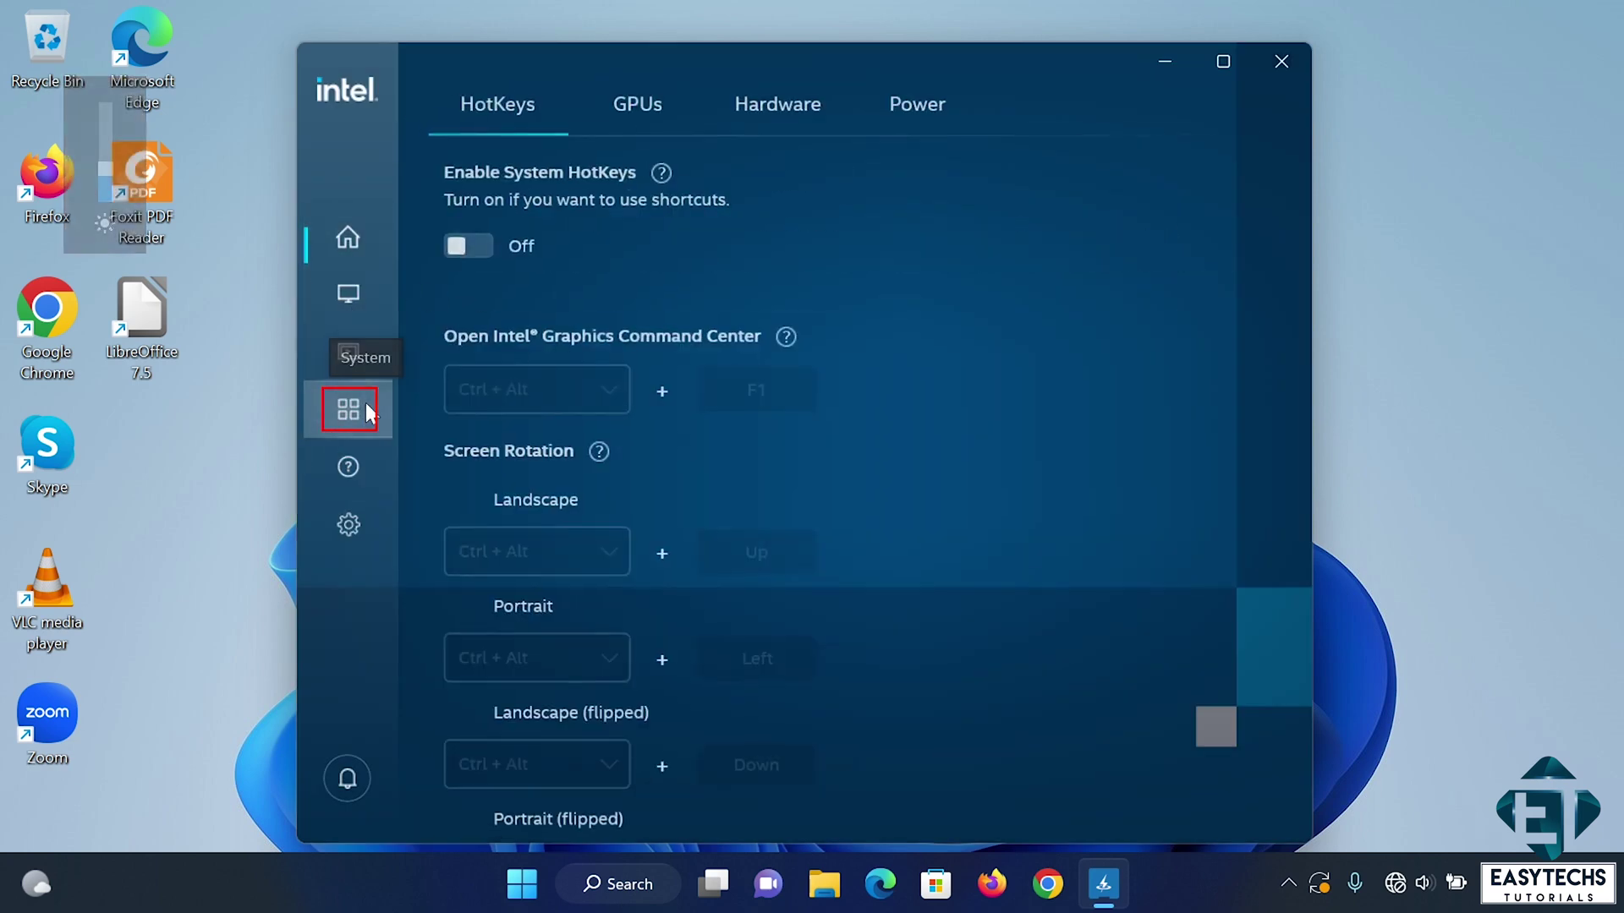
pyautogui.click(924, 114)
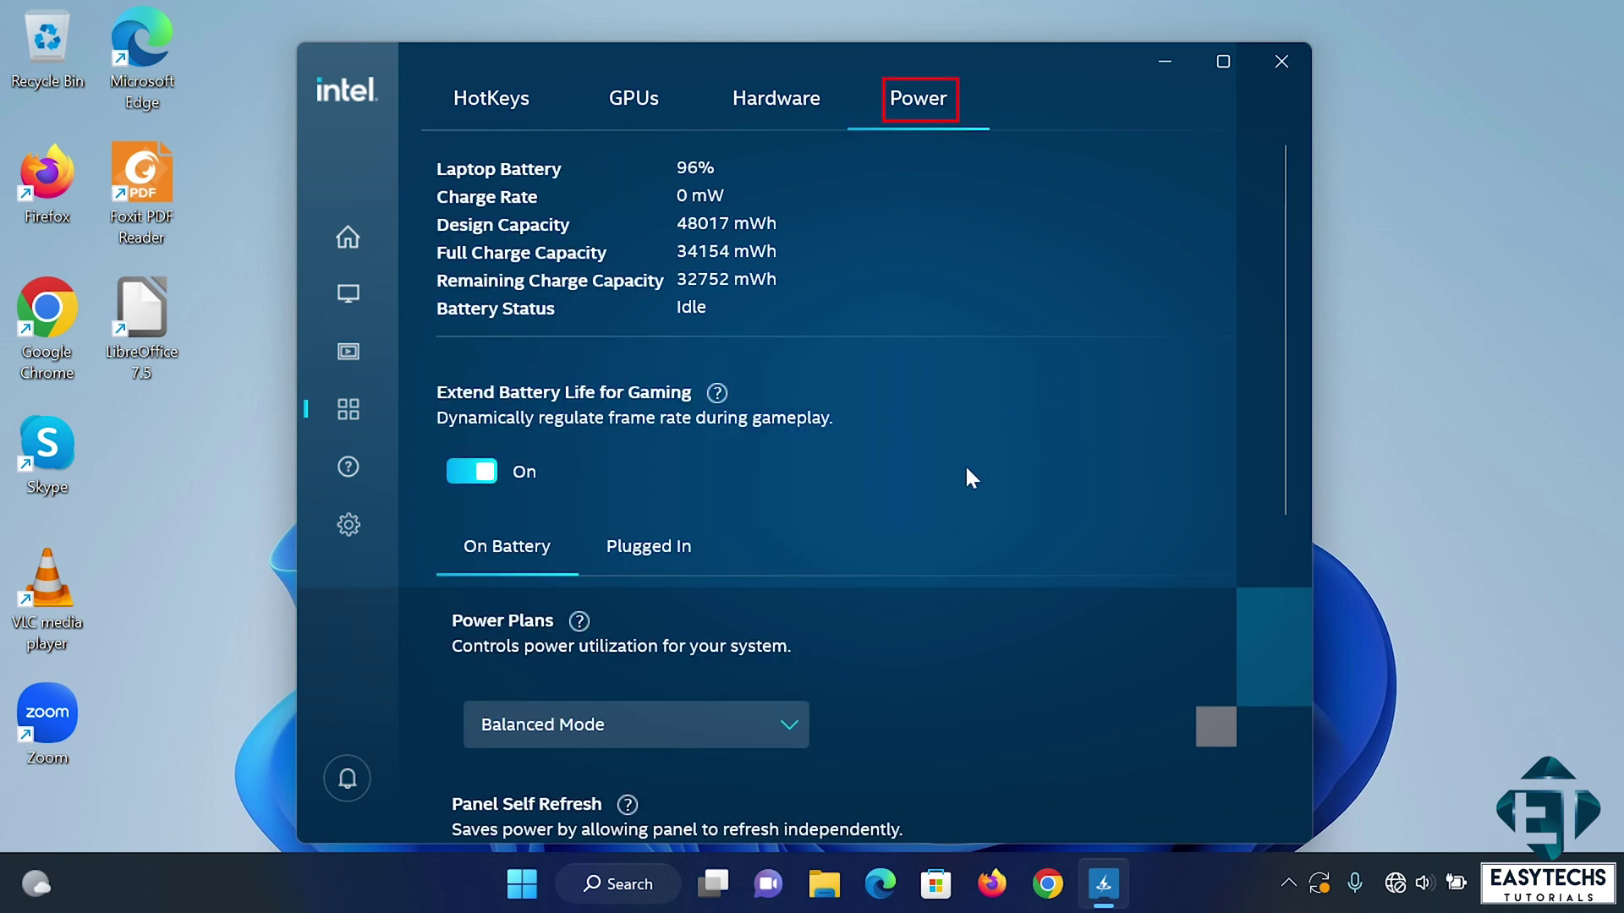
pyautogui.scroll(-3, 1281, 356)
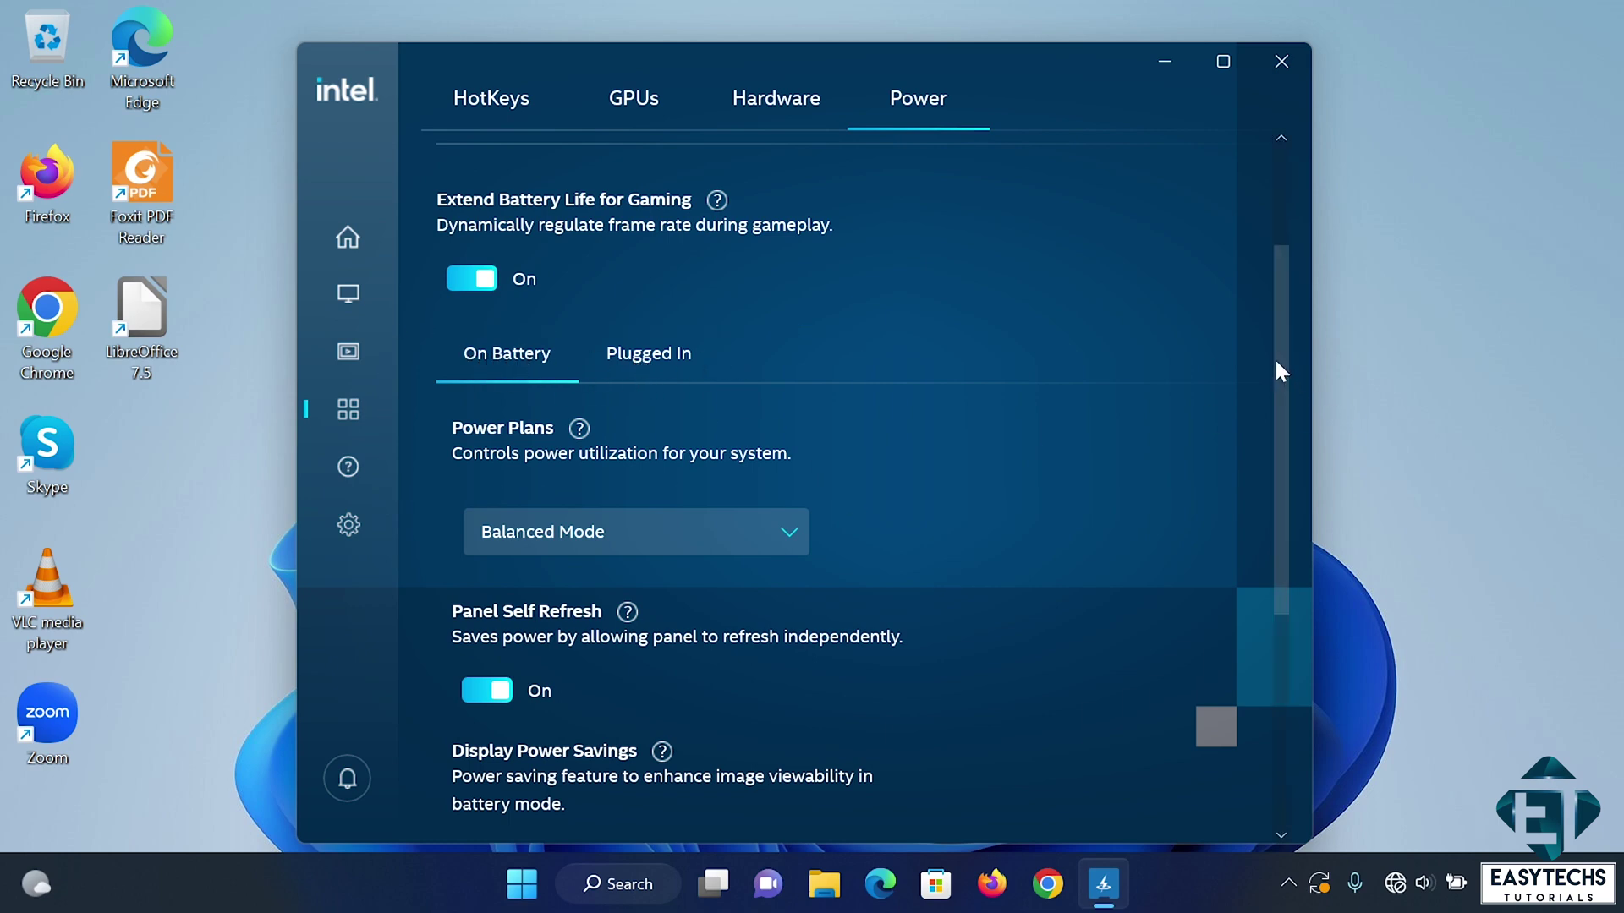
pyautogui.scroll(-3, 1272, 422)
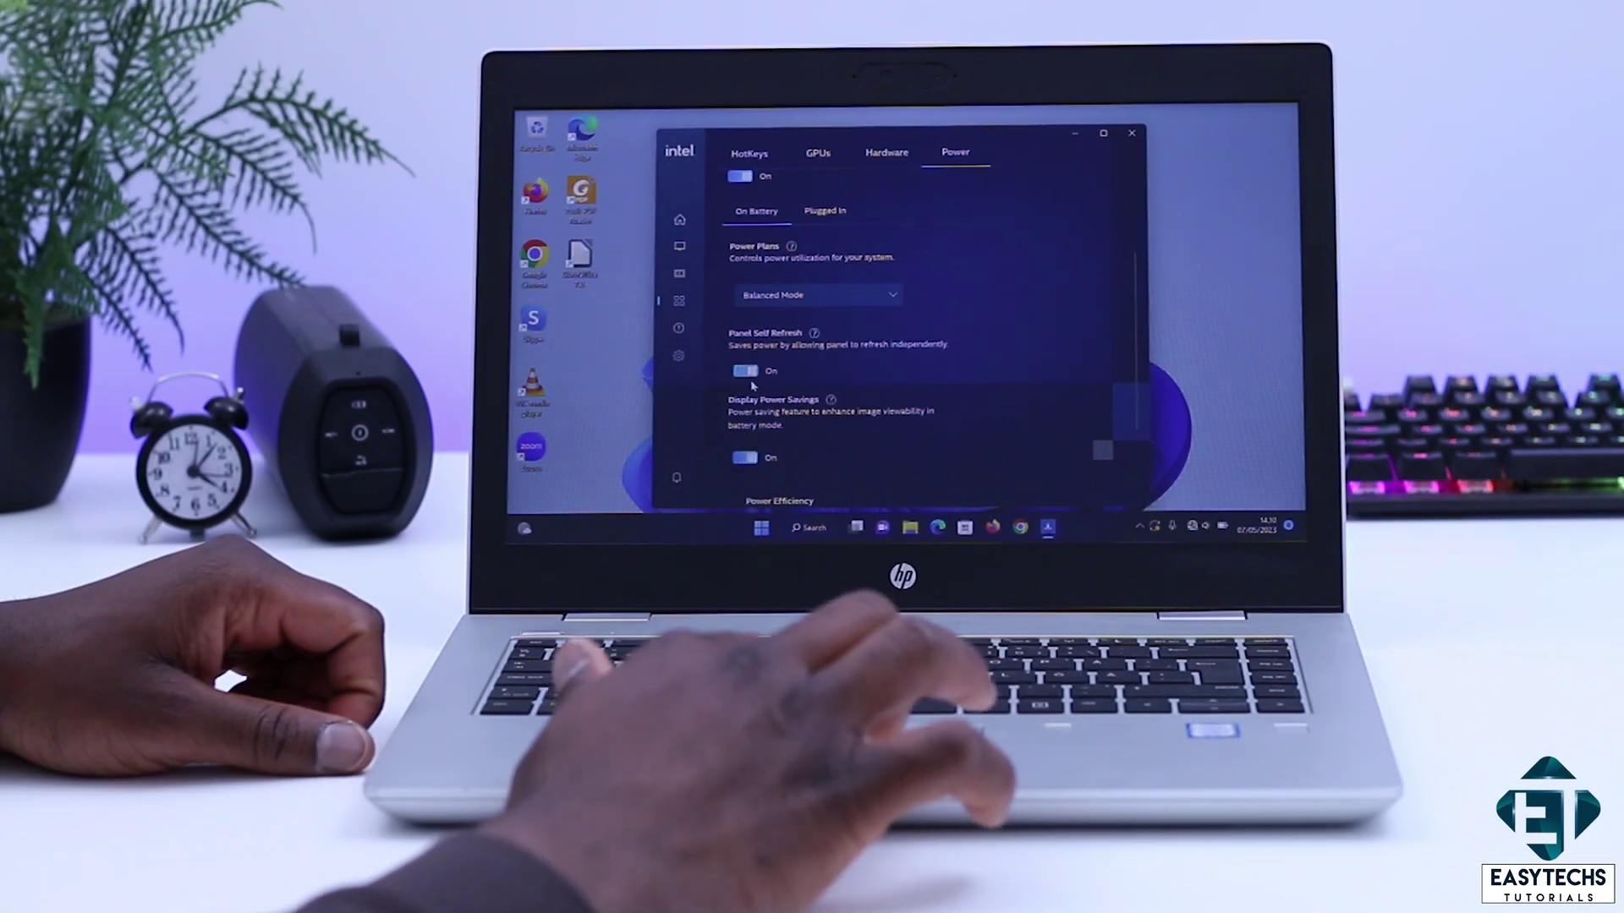
# Step: Toggle Panel Self Refresh off, back on, then off again so it ends Off
pyautogui.click(749, 373)
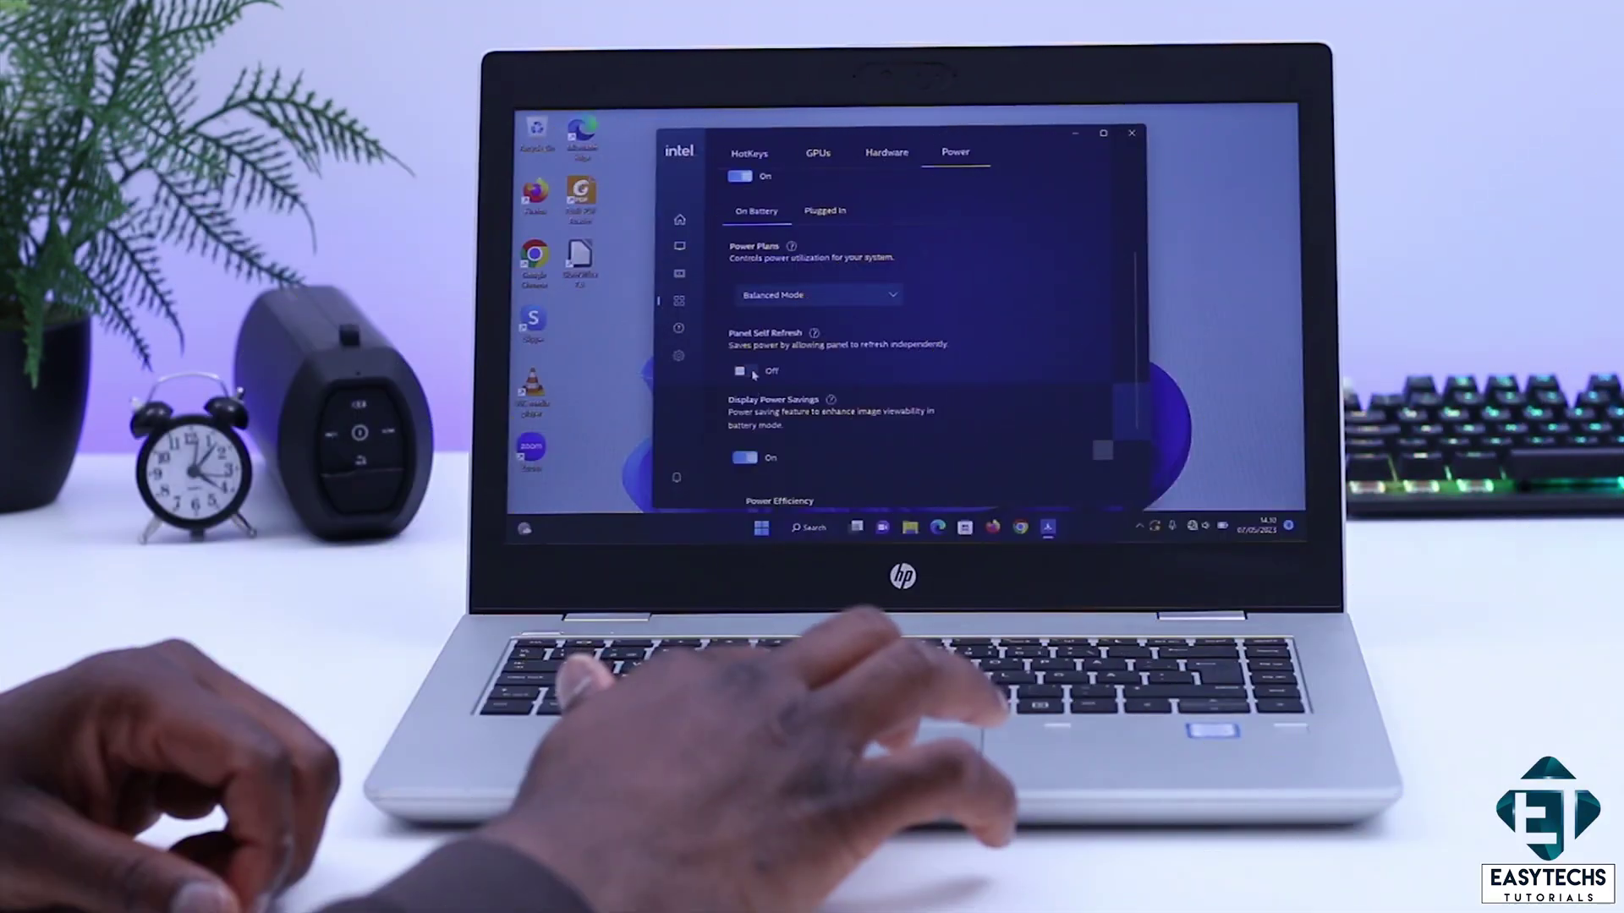
pyautogui.click(747, 371)
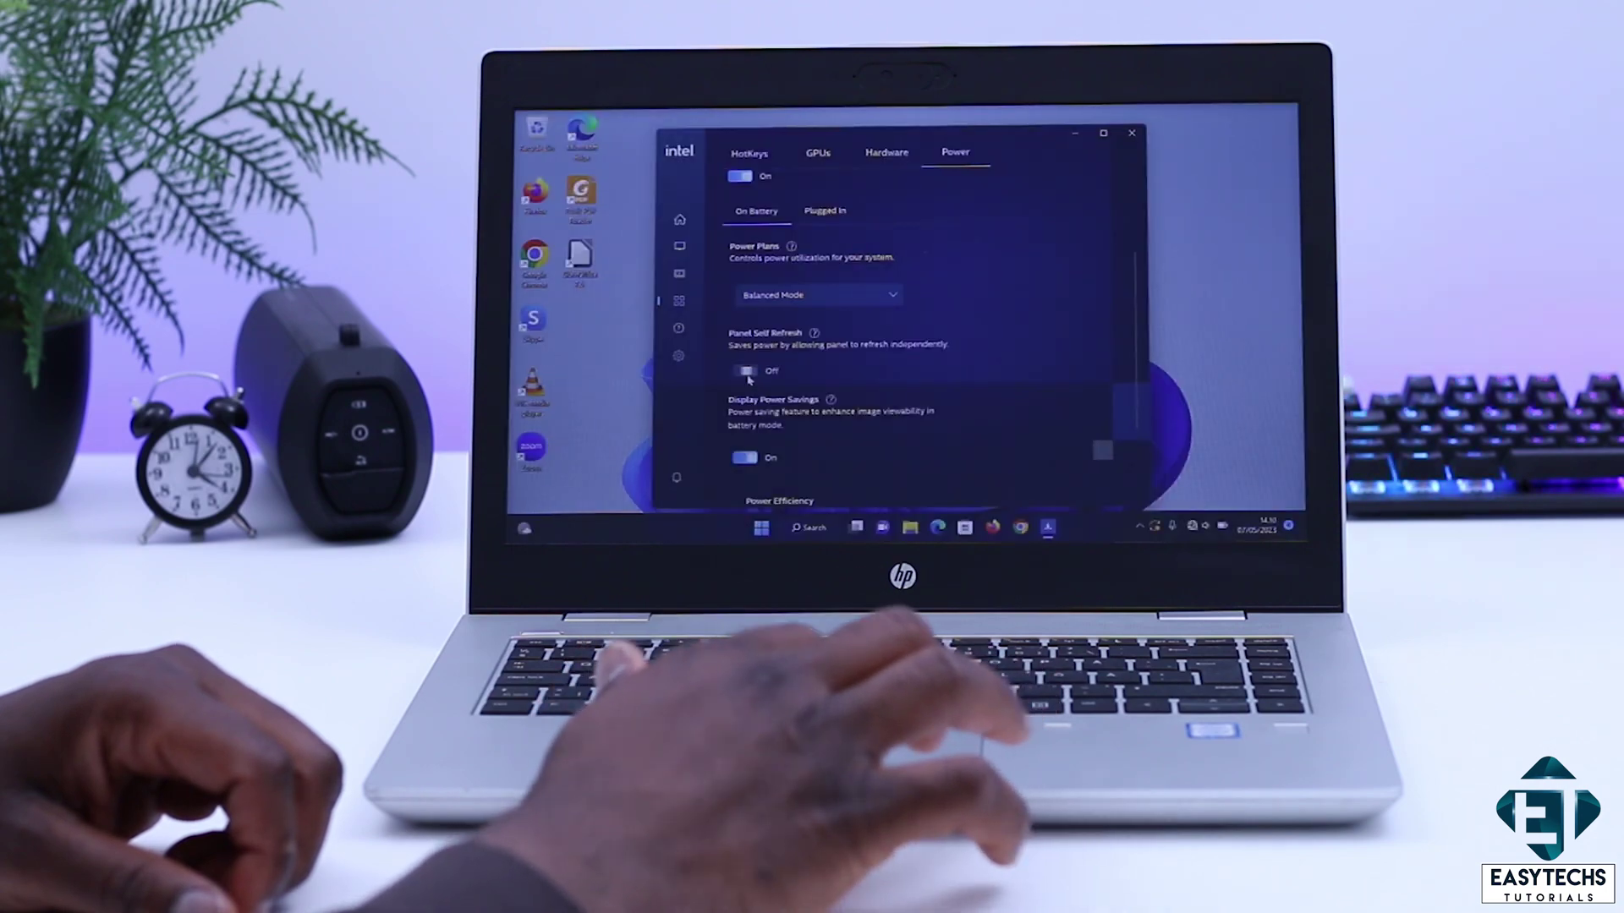
pyautogui.click(744, 371)
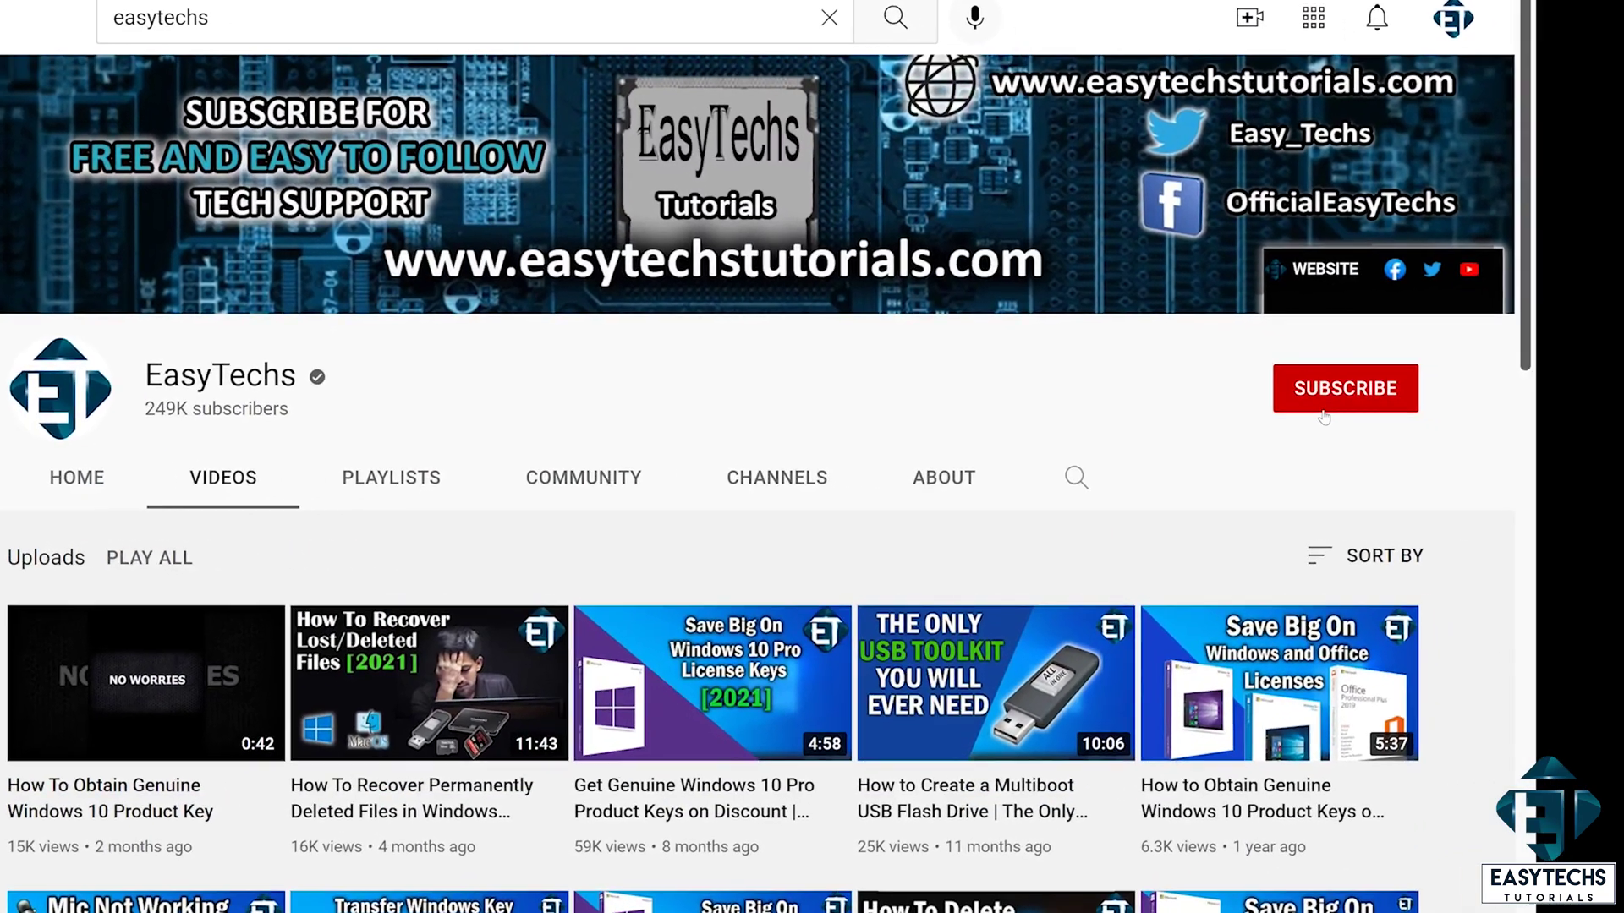
# Step: Subscribe to the EasyTechs channel and set its bell notifications to All
pyautogui.click(1324, 415)
pyautogui.click(1393, 398)
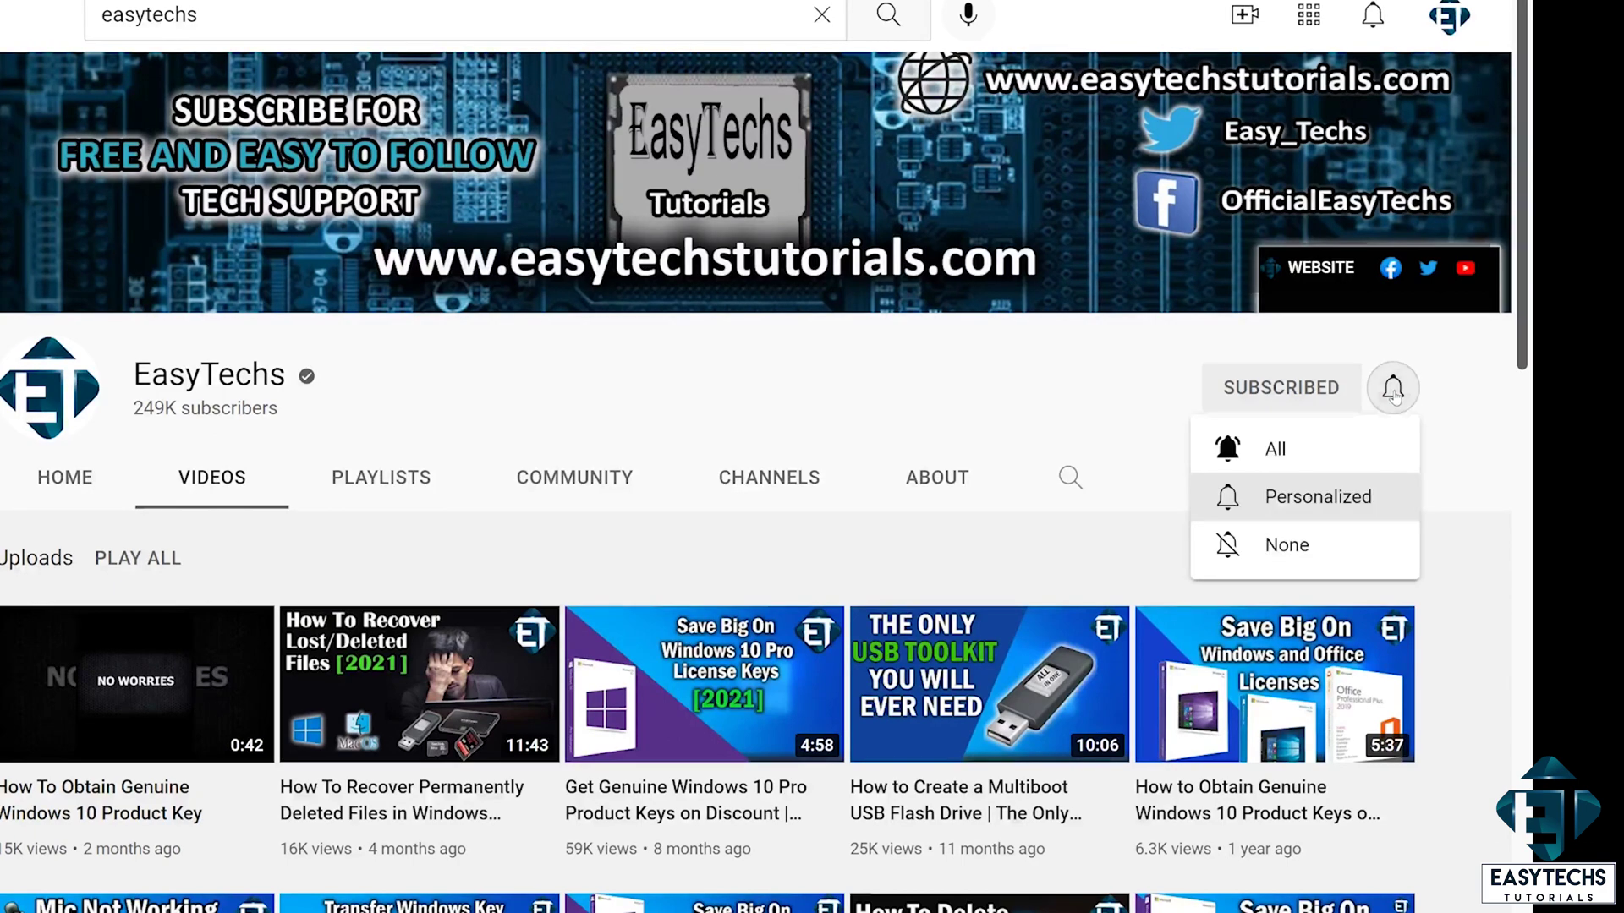
pyautogui.click(1297, 444)
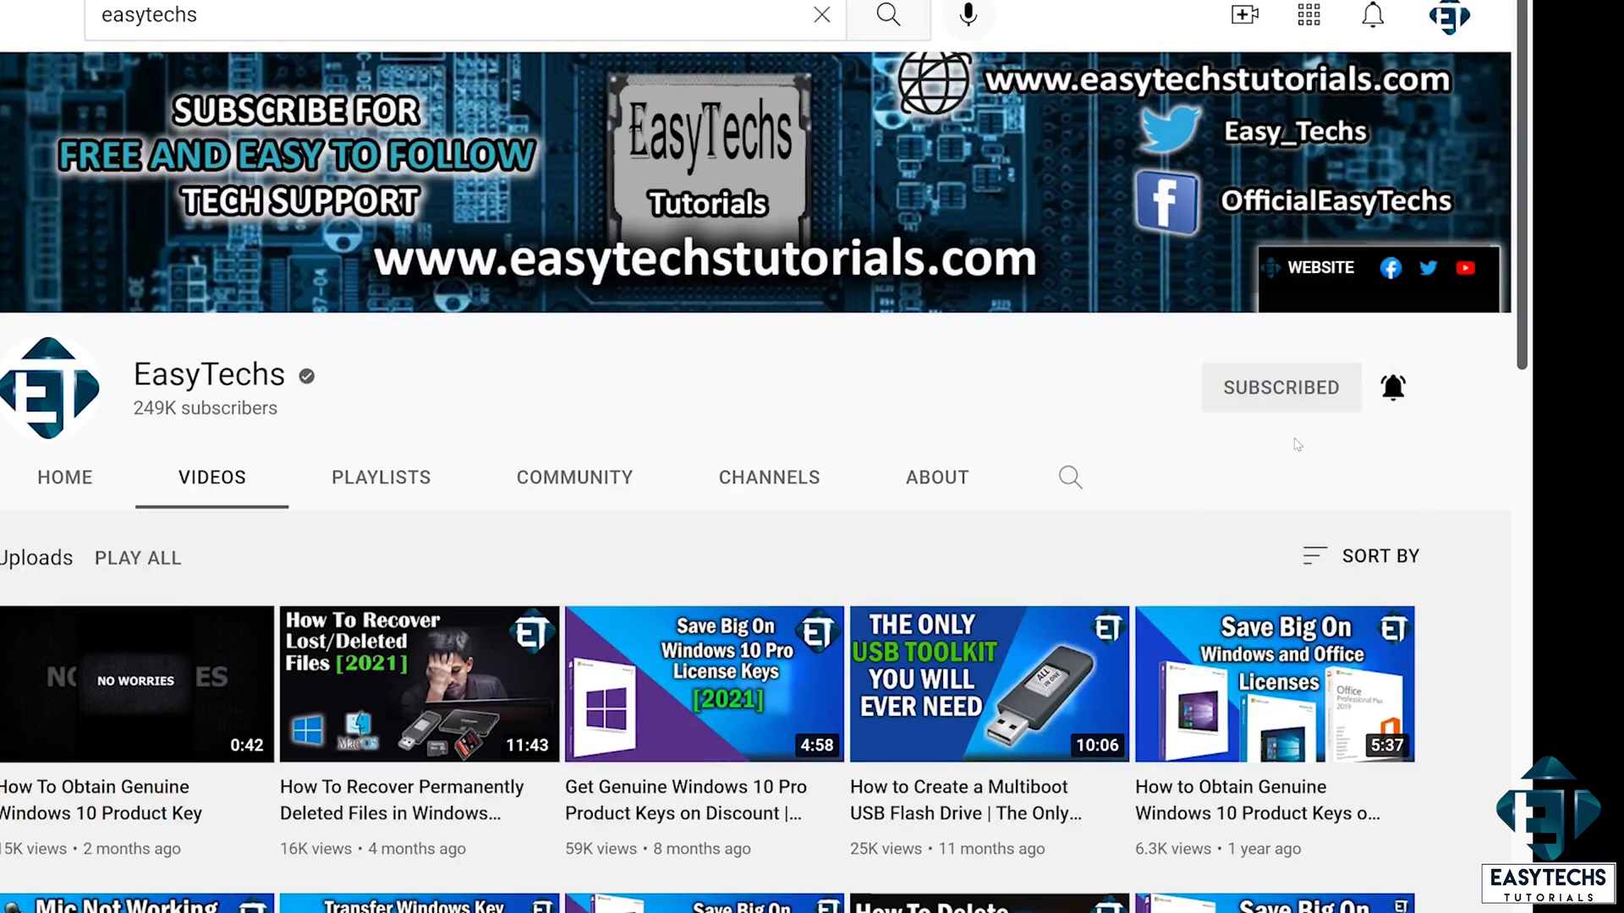